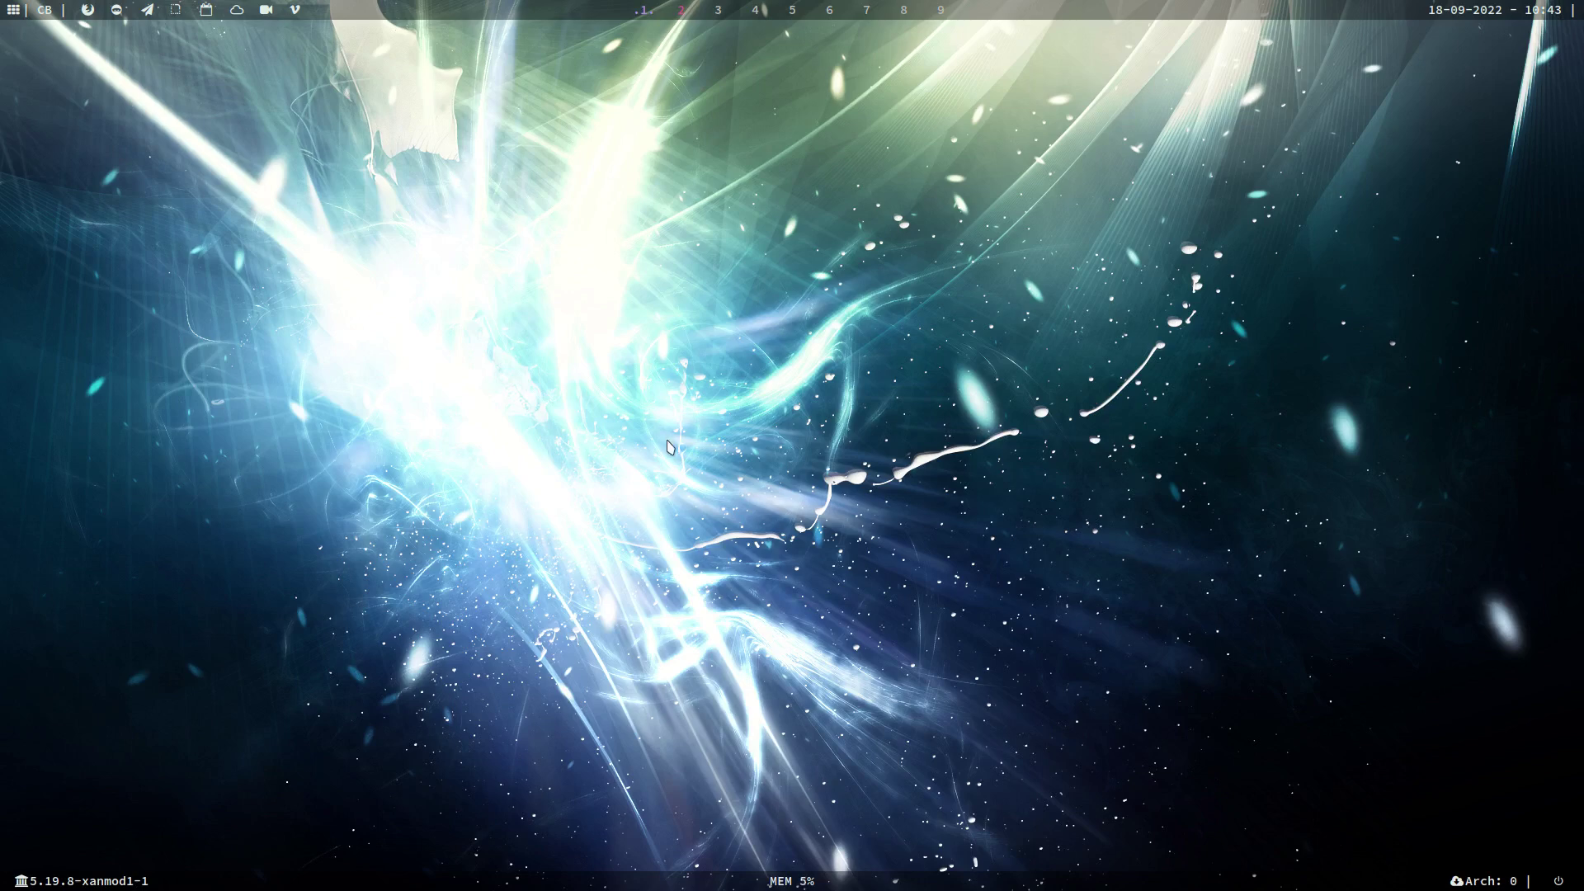
Look through the available qemu programs in the launcher and with terminal tab completion
key("super+Return")
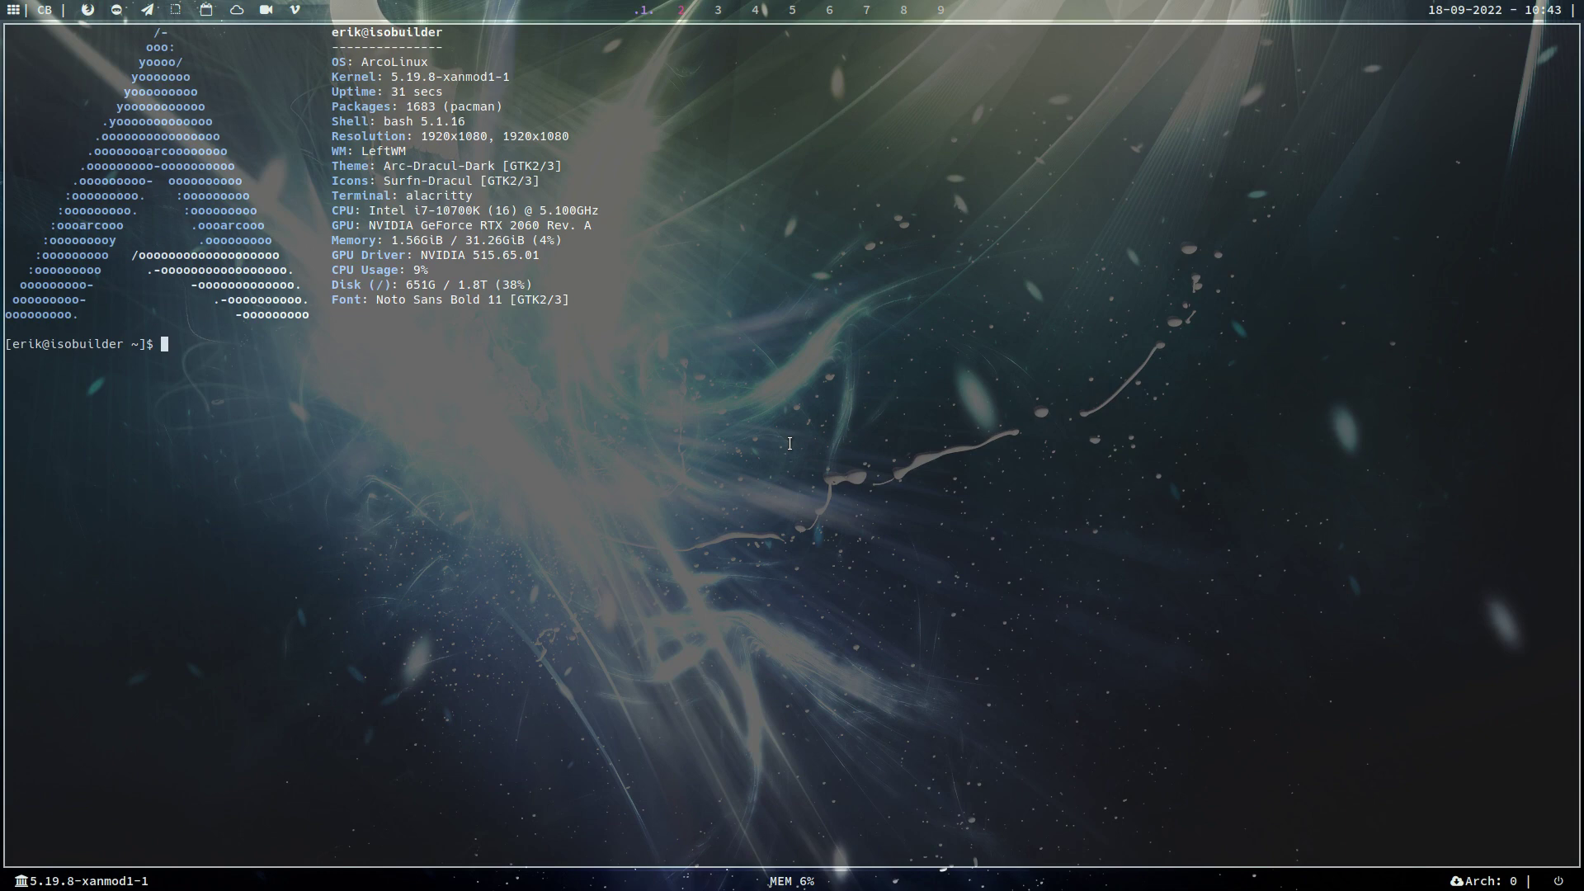
key("super+q")
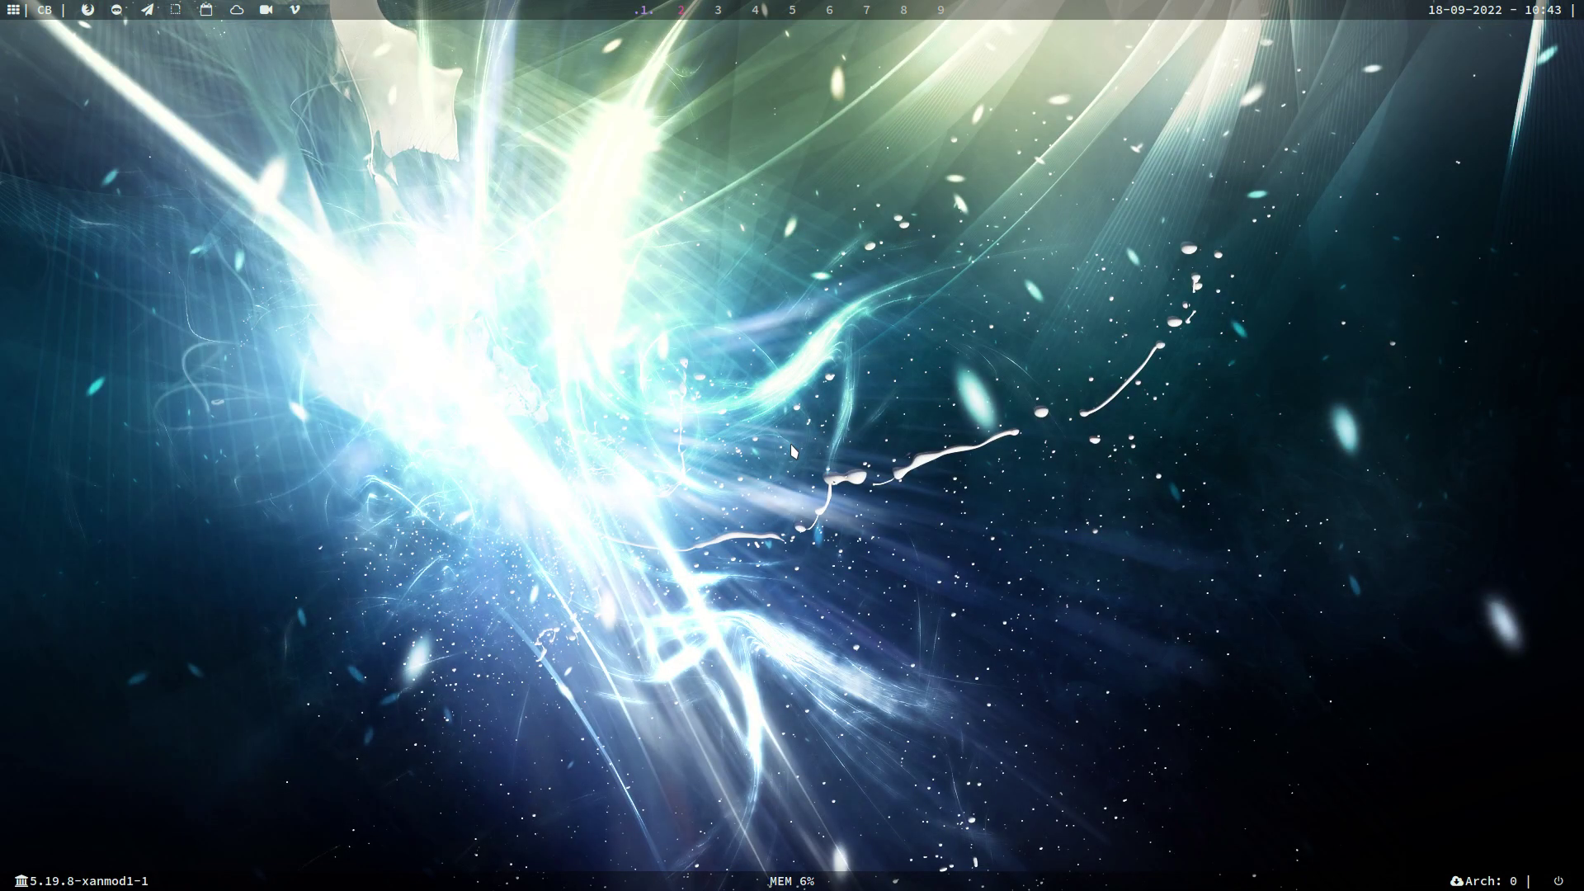
key("super+p")
type("qe")
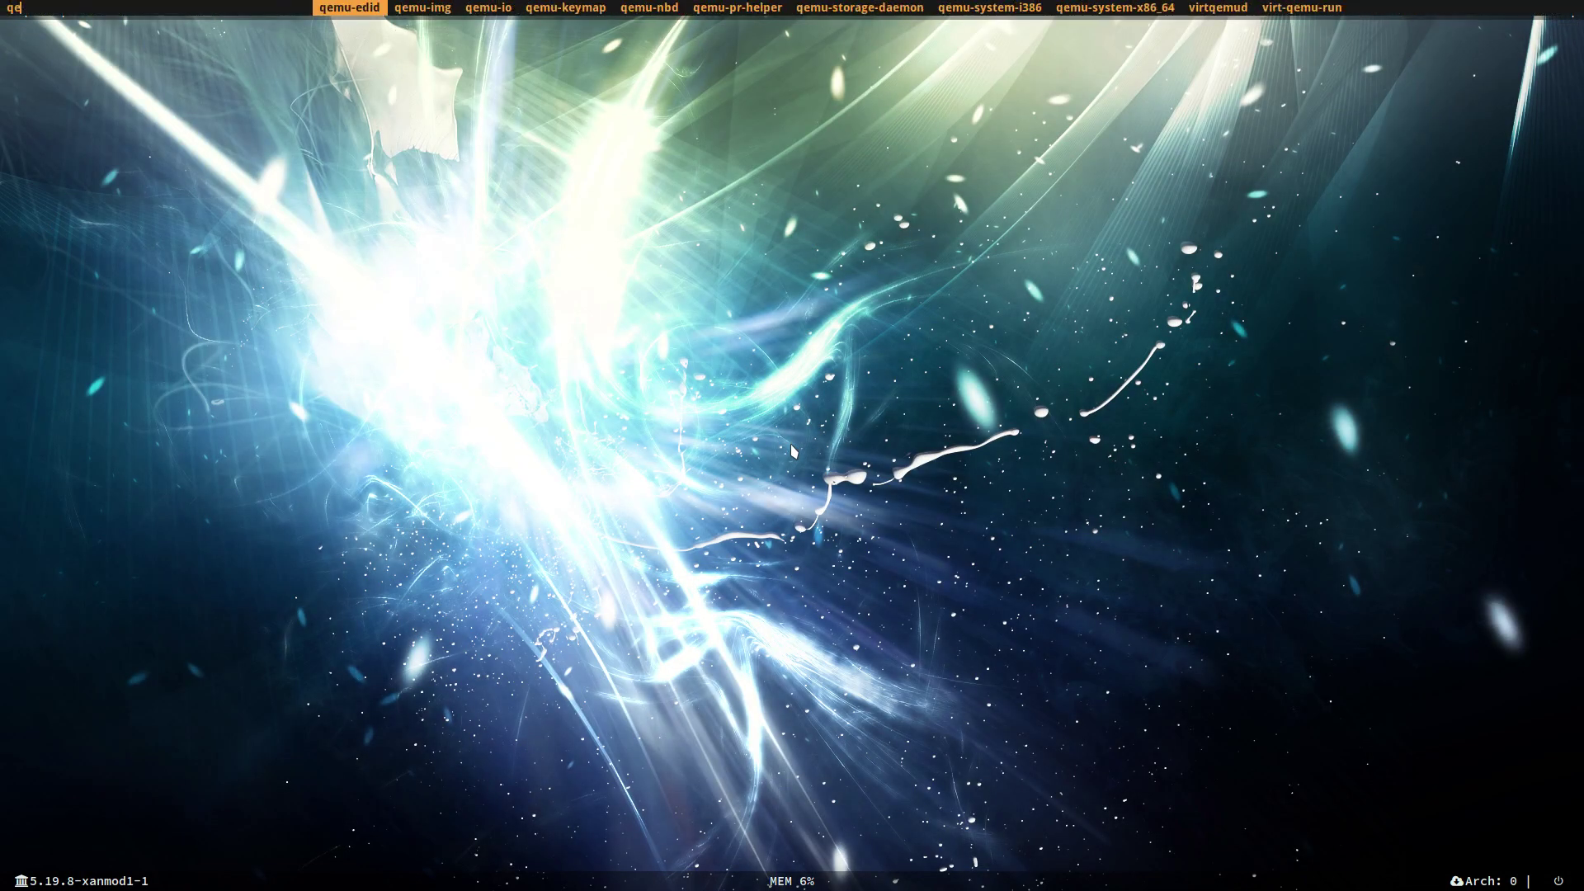
key("Right")
key("Right")
key("Right")
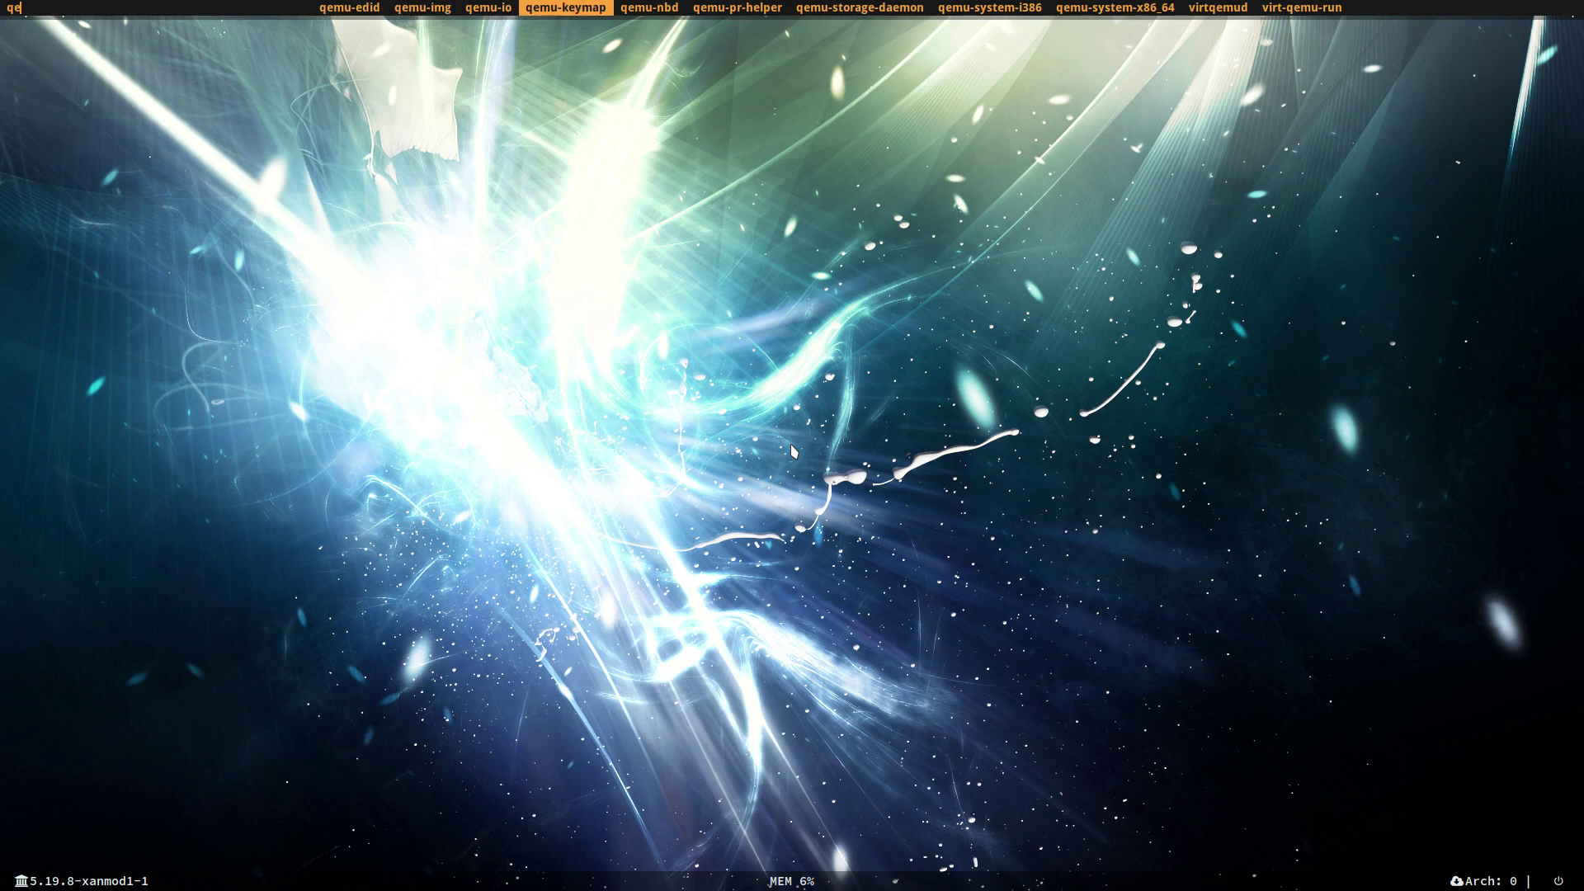
key("Return")
key("super+Return")
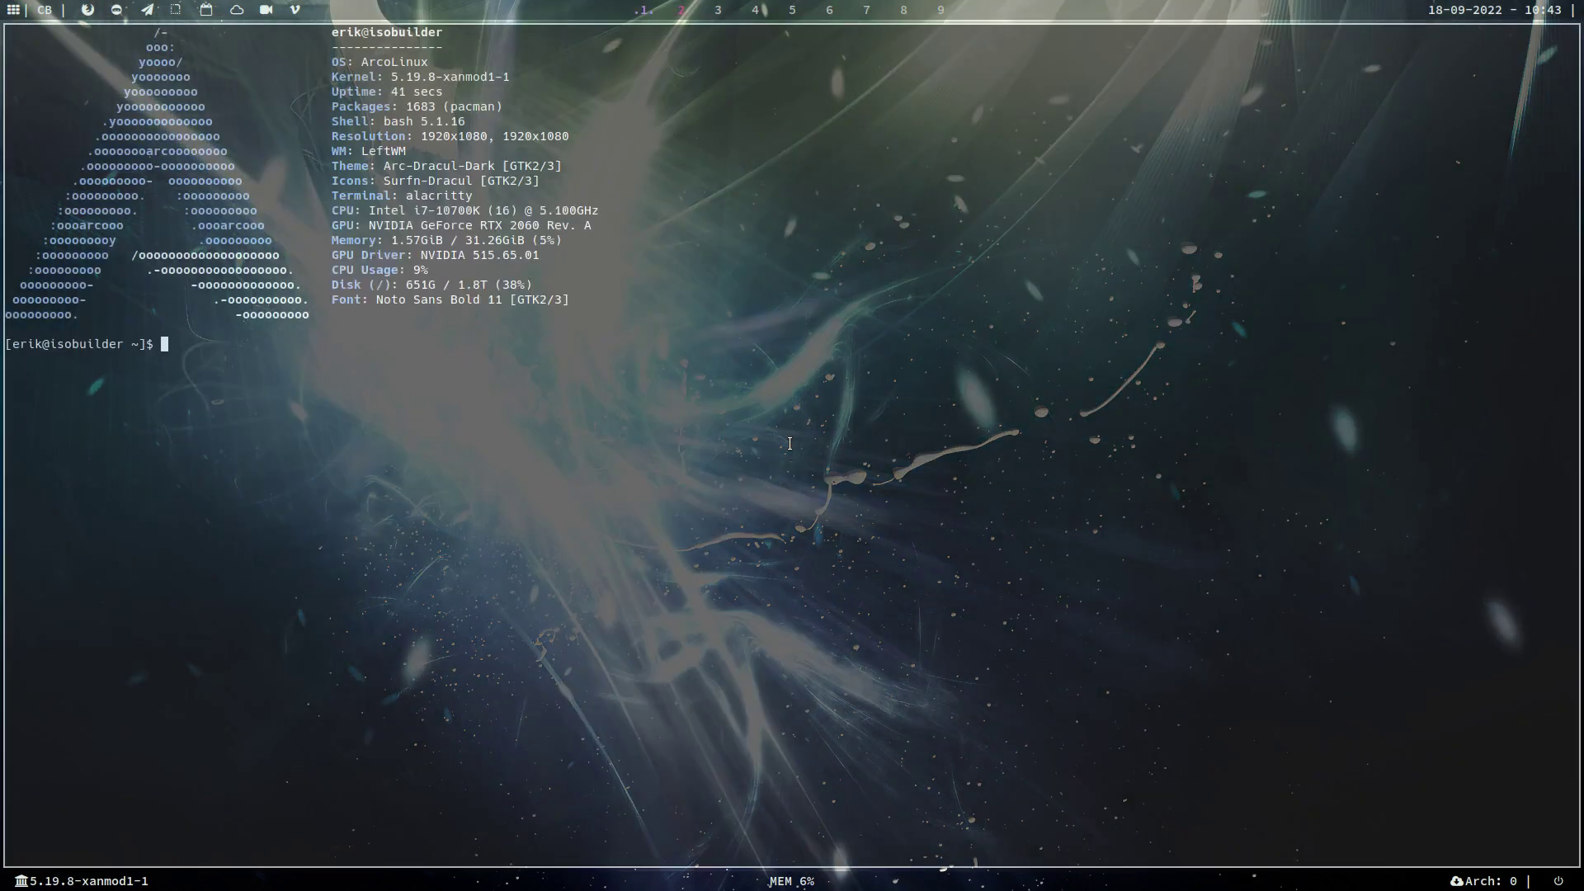
type("qemu-")
key("Tab")
key("Tab")
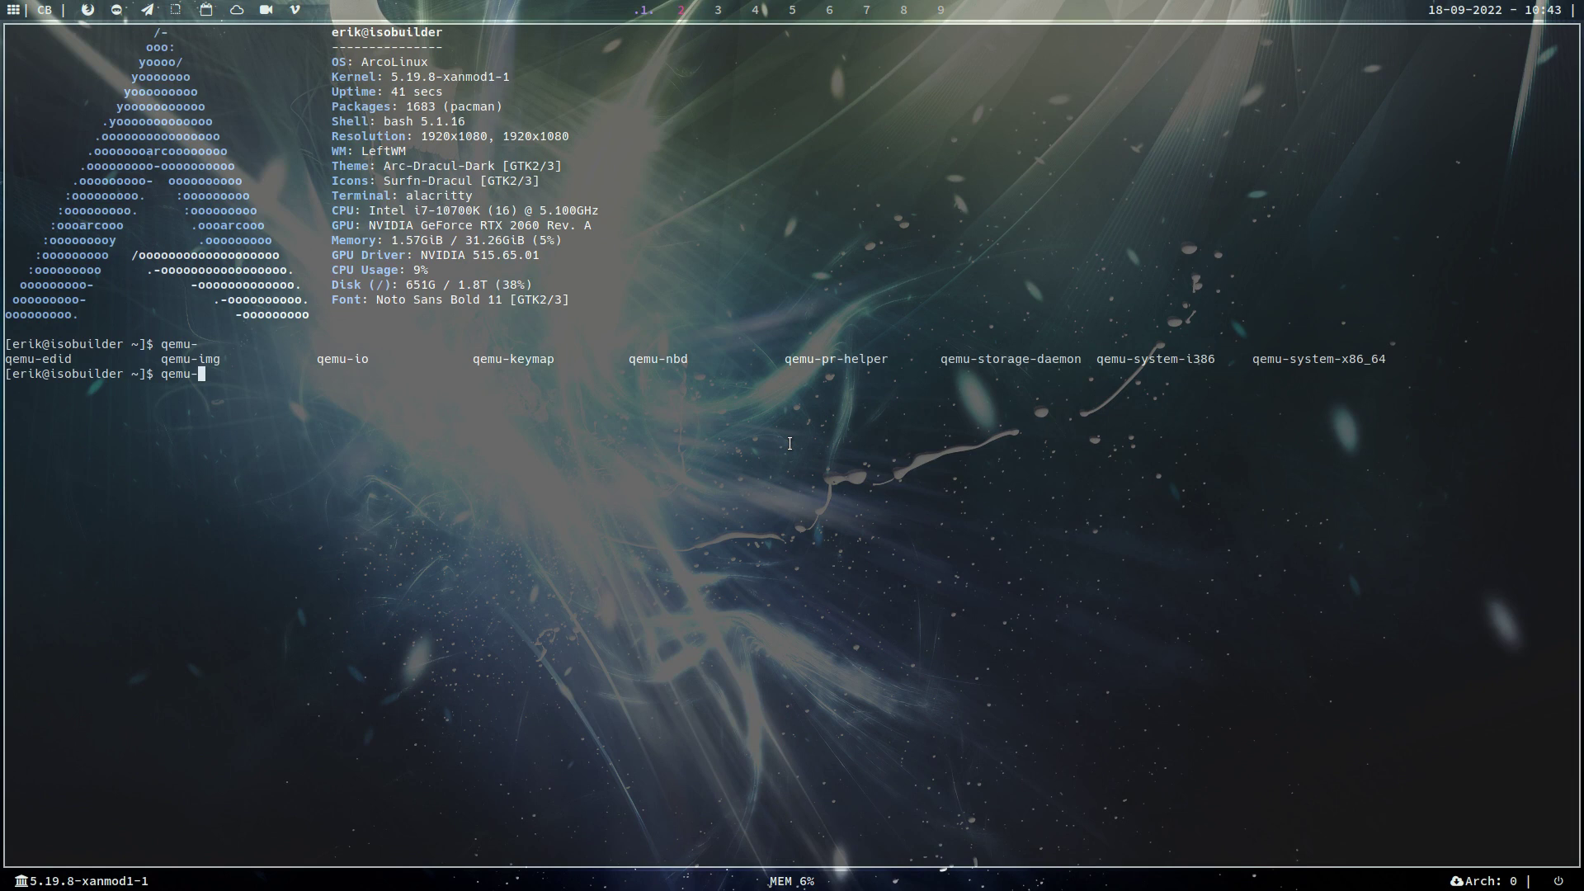
key("super+q")
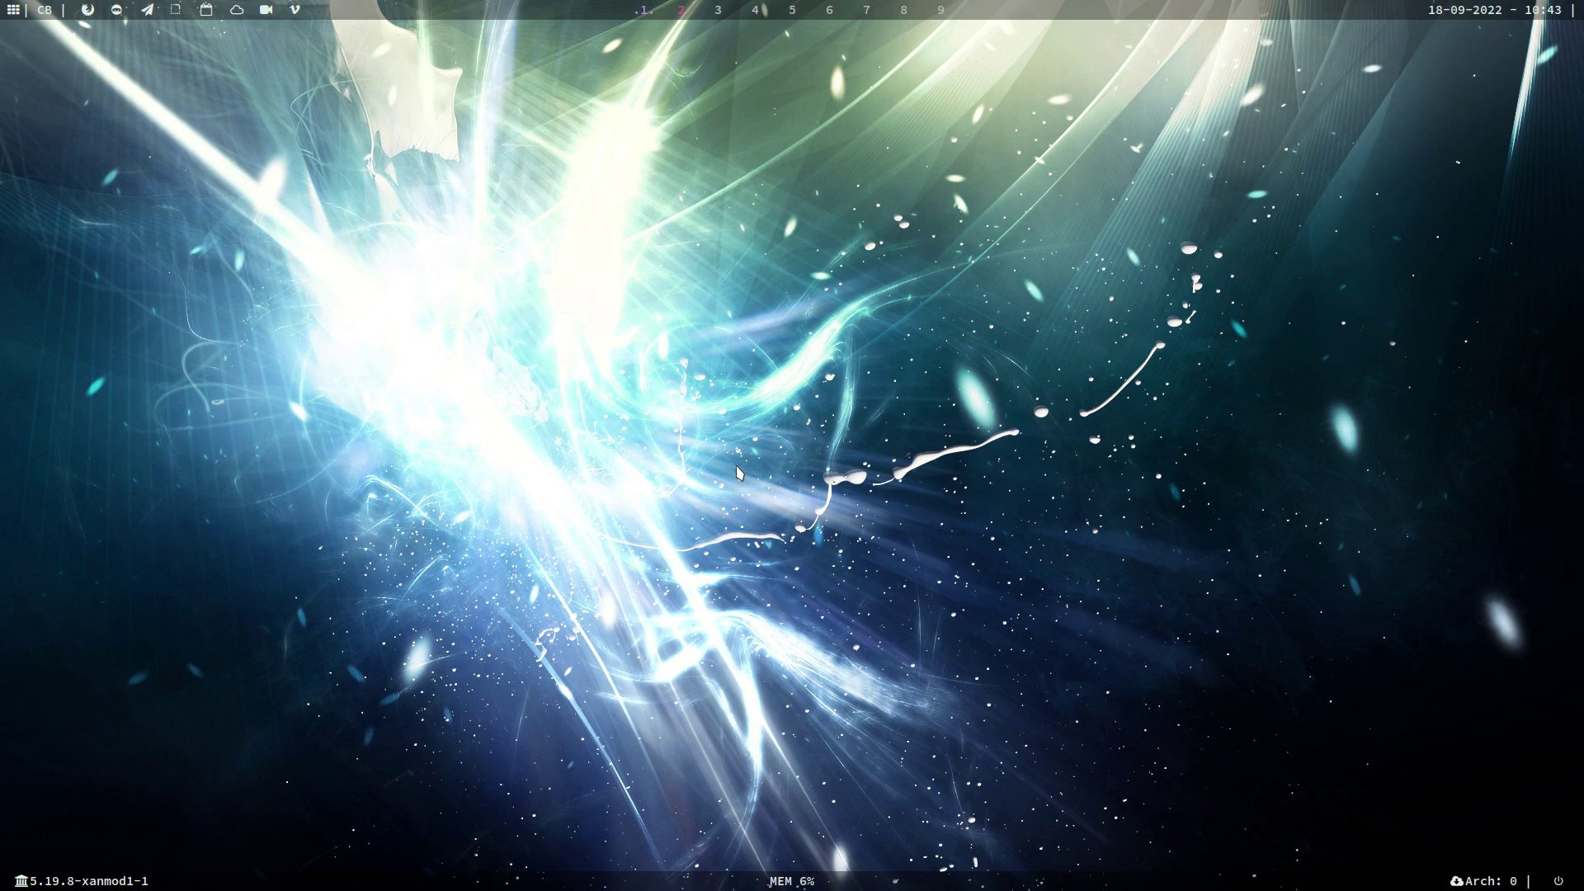
Launch Virtual Machine Manager by searching 'vir', then look through its File and Edit menus
left_click(13, 12)
type("vir")
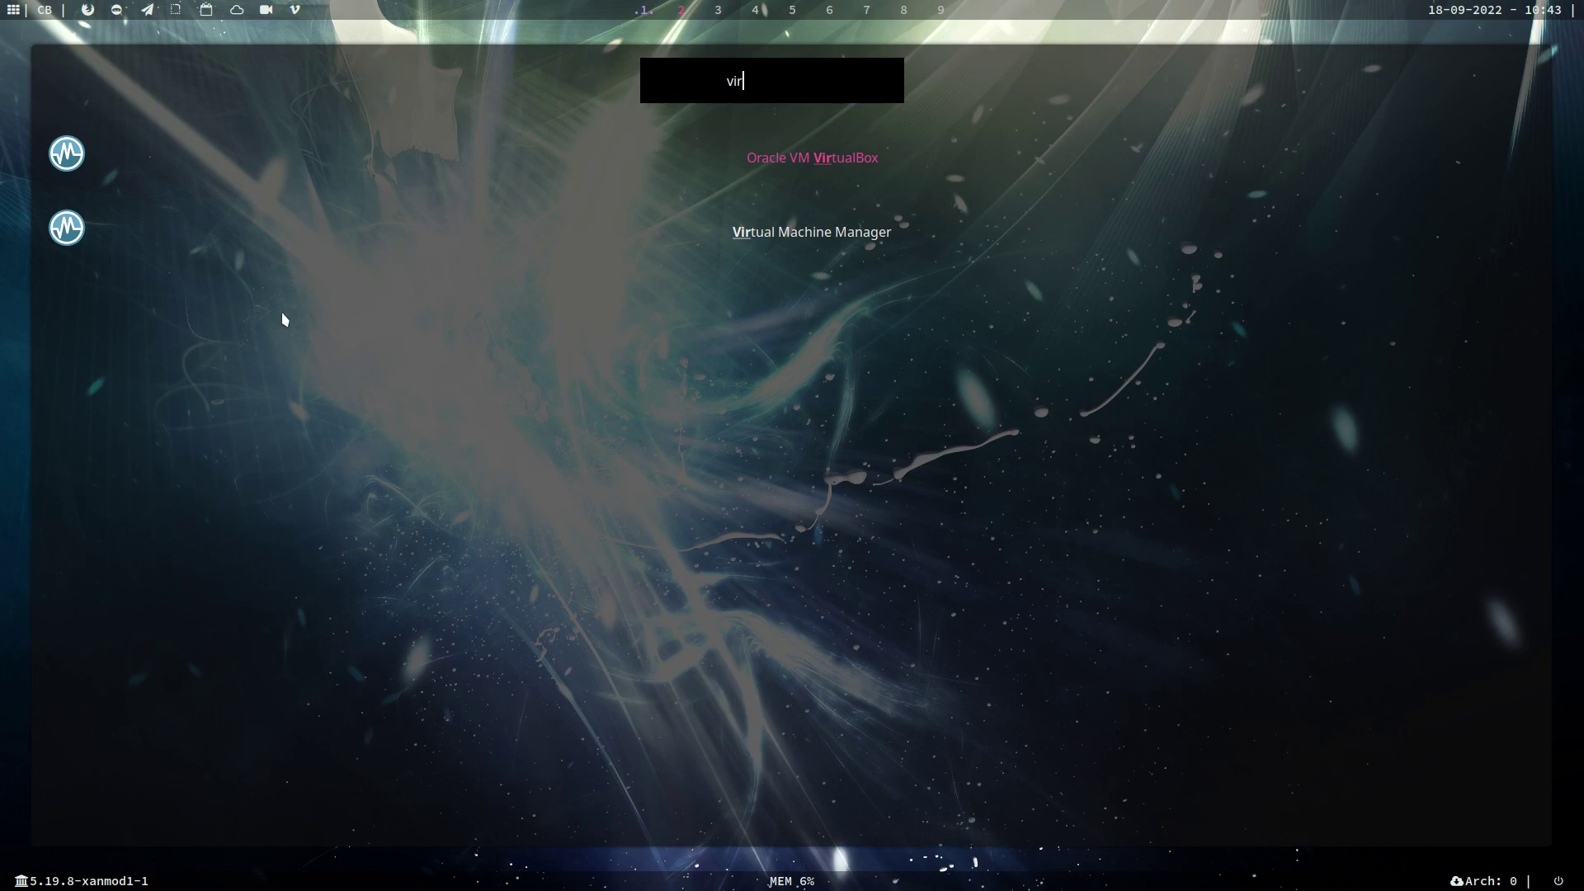
left_click(774, 235)
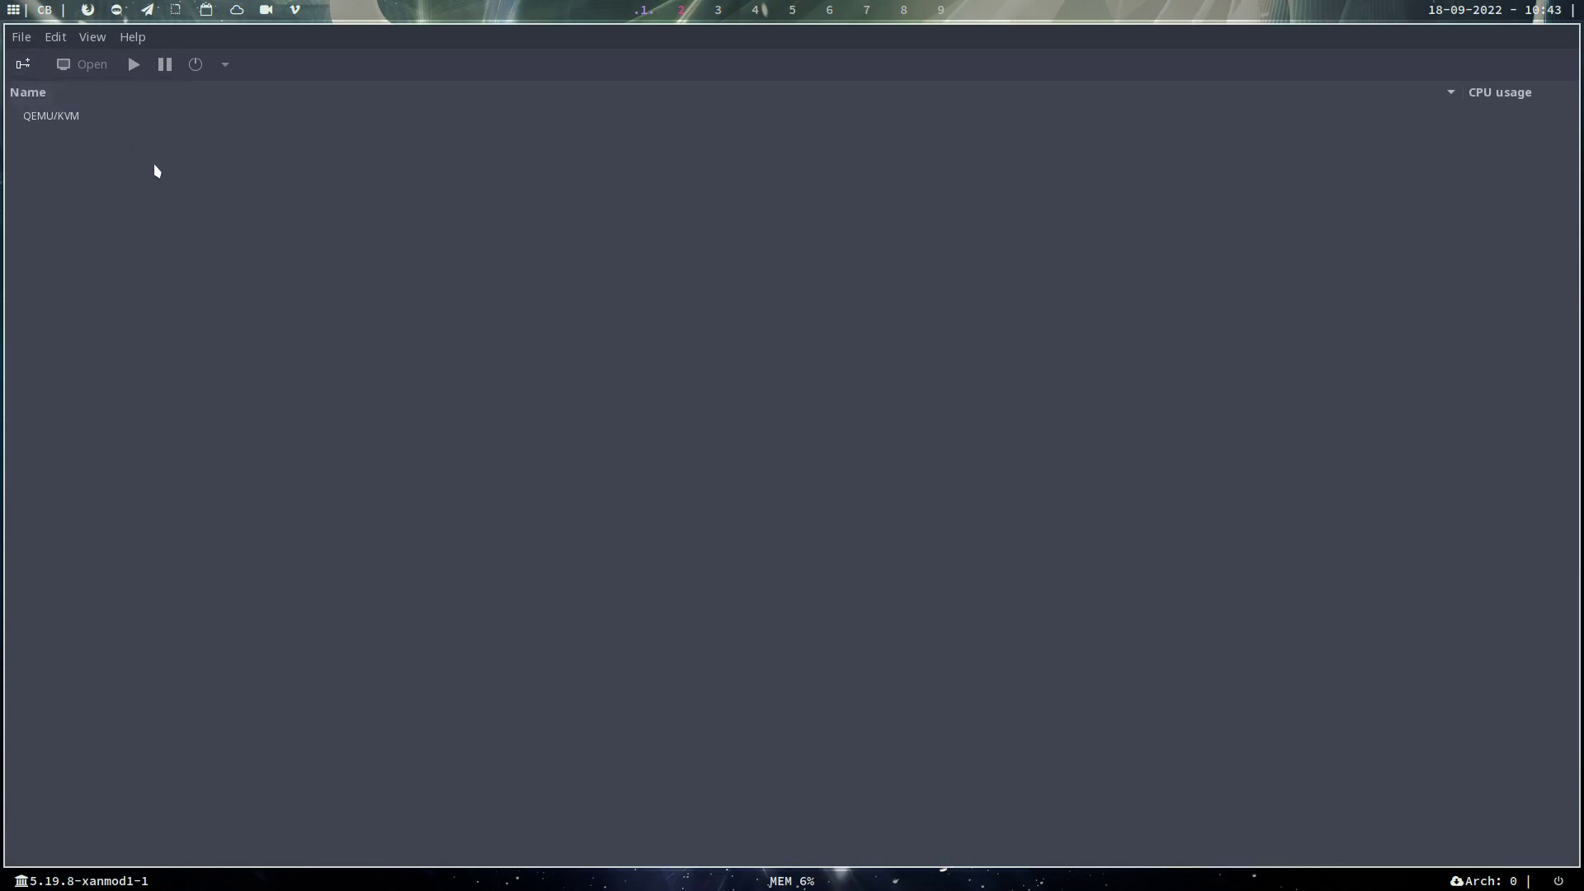
left_click(20, 37)
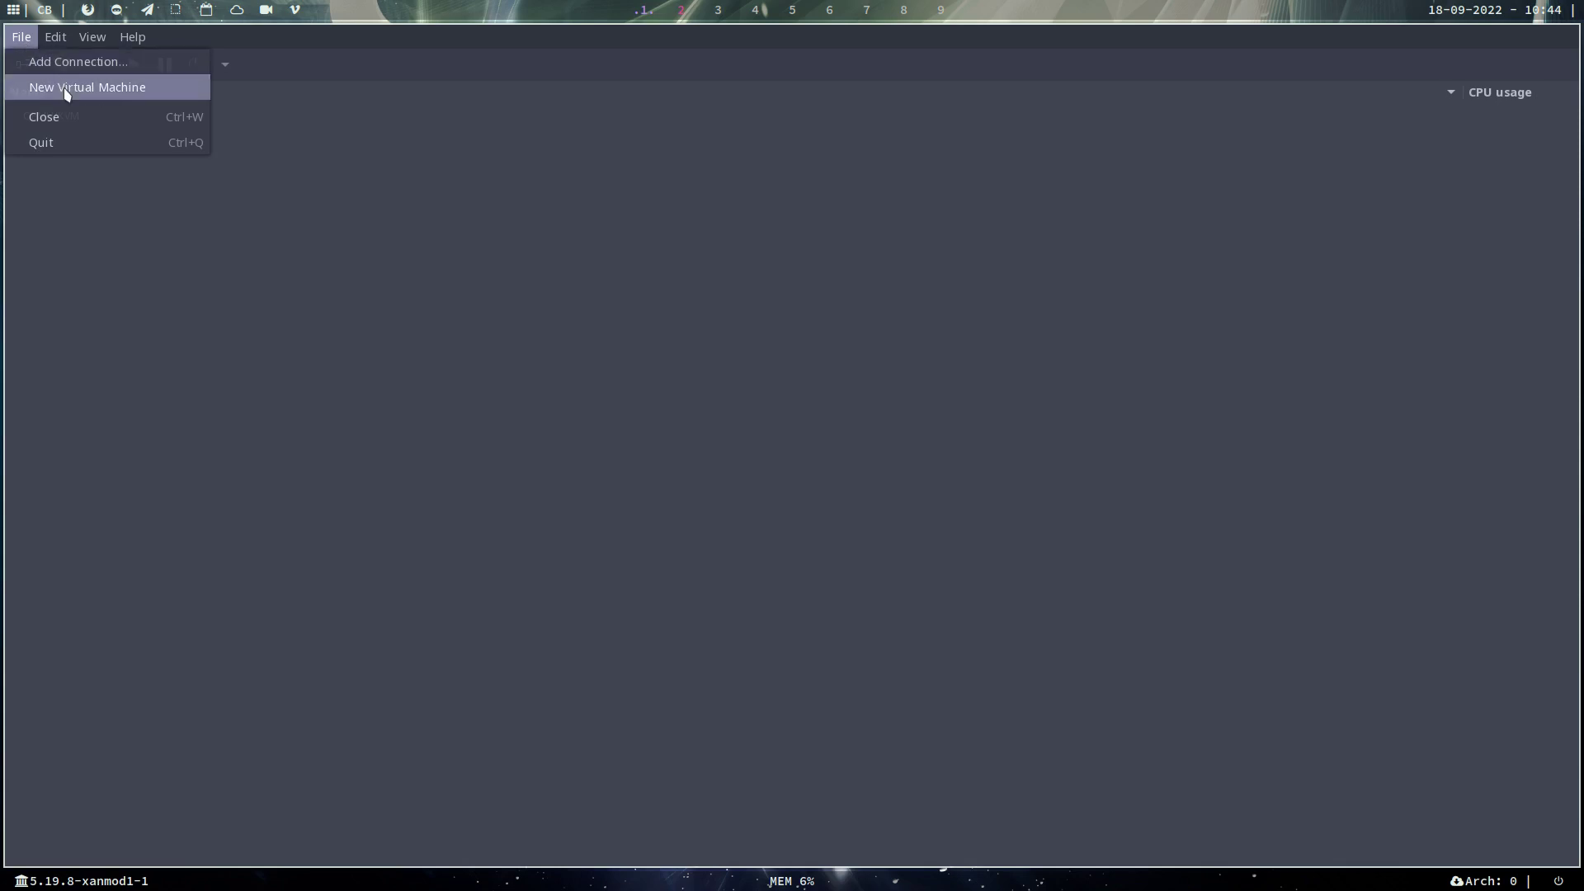
left_click(55, 37)
left_click(56, 37)
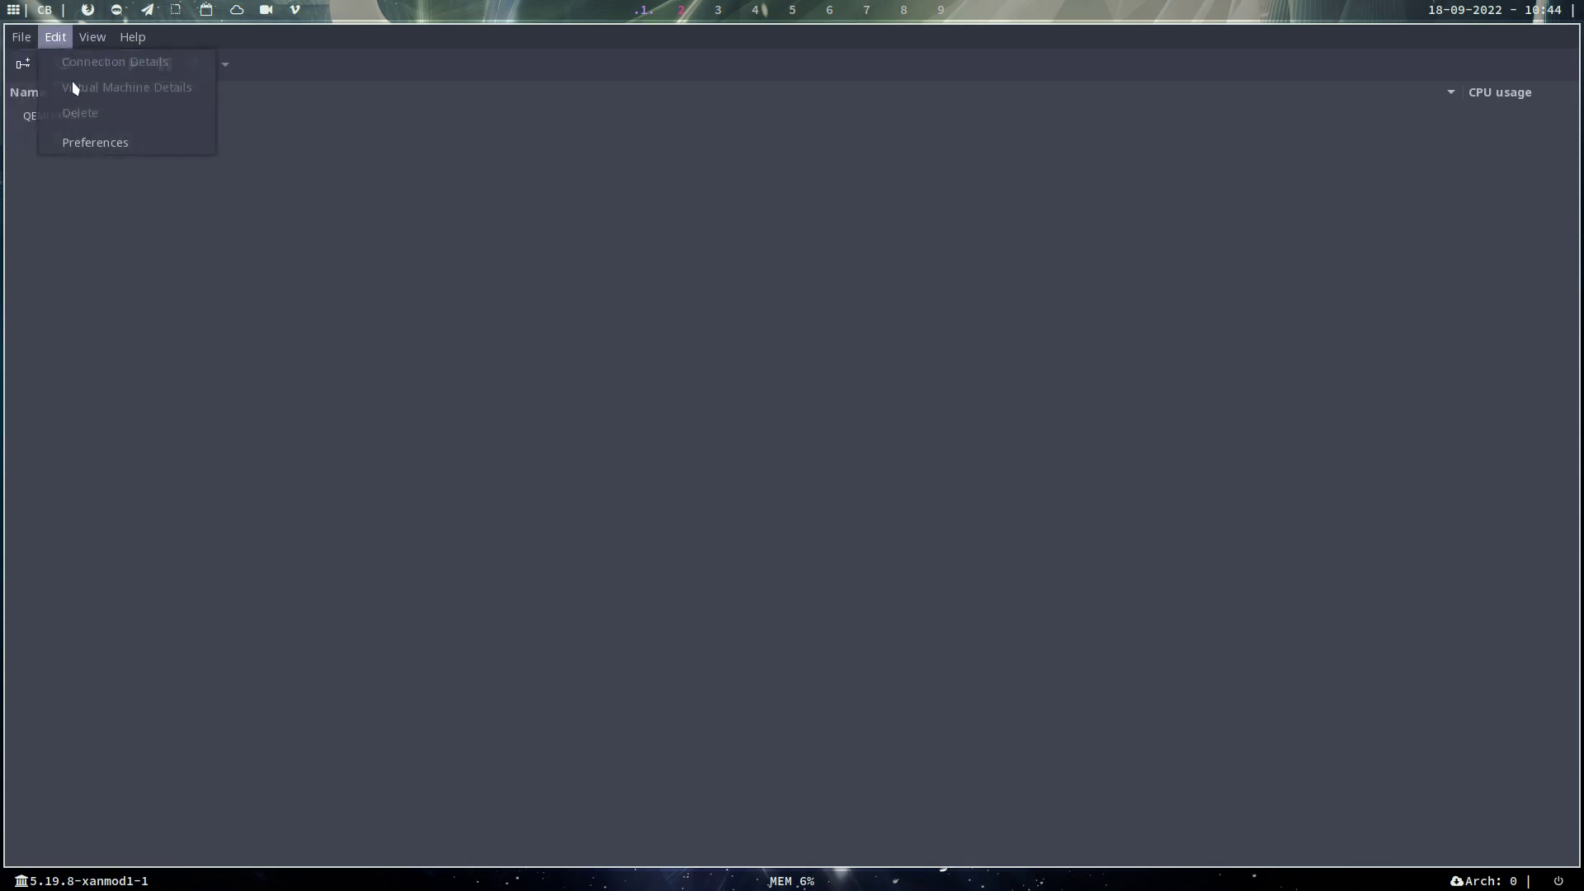
Start a new virtual machine, centre the wizard and continue with Local install media
mouse_move(141, 47)
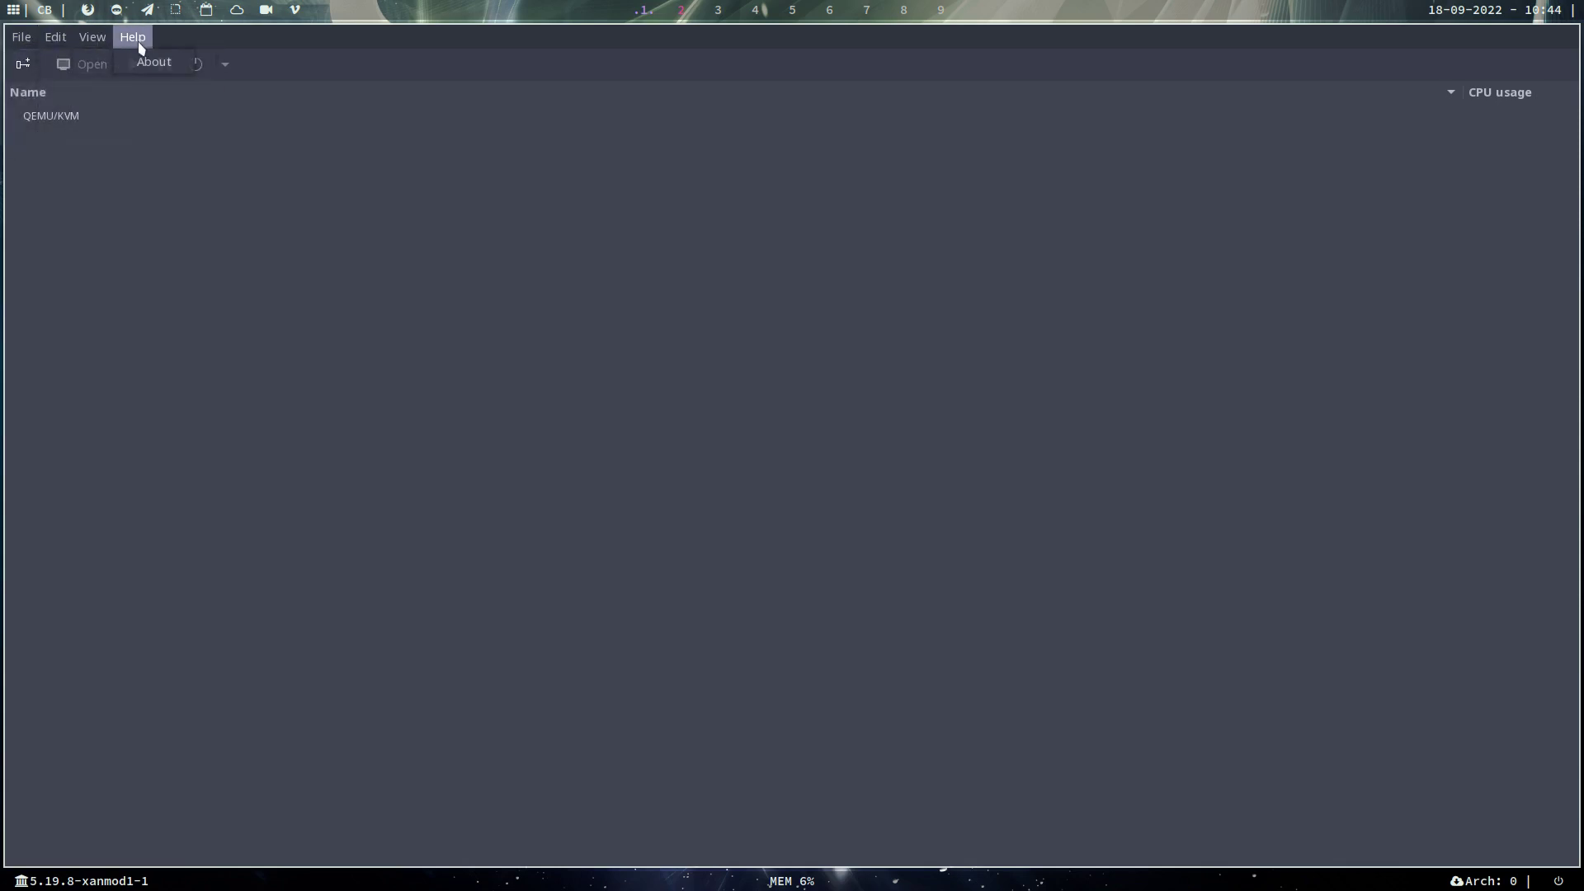
mouse_move(21, 37)
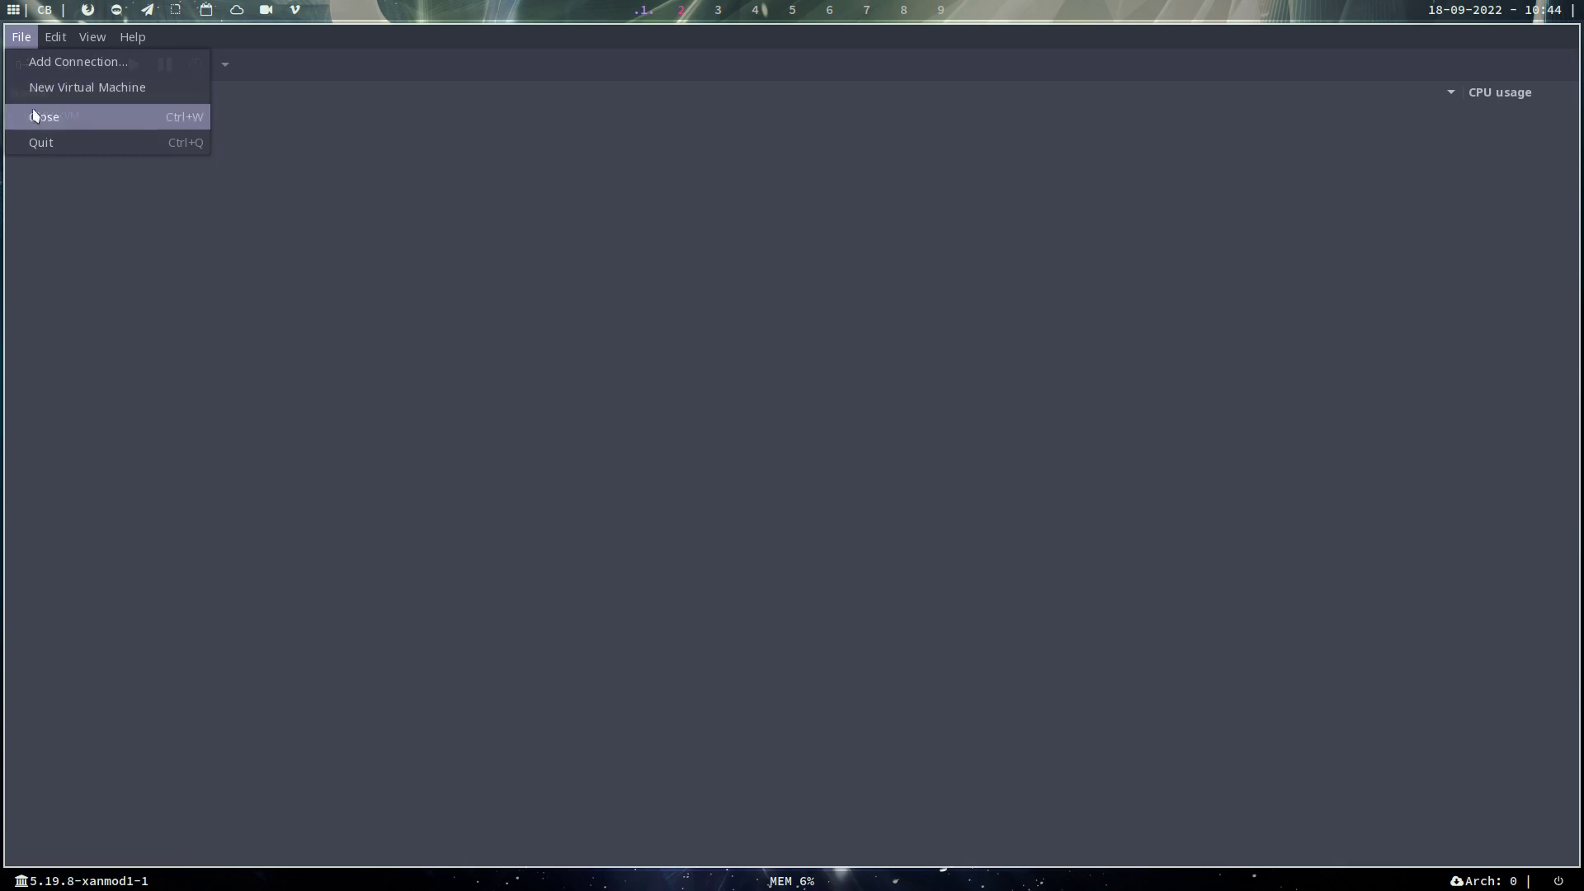
left_click(83, 91)
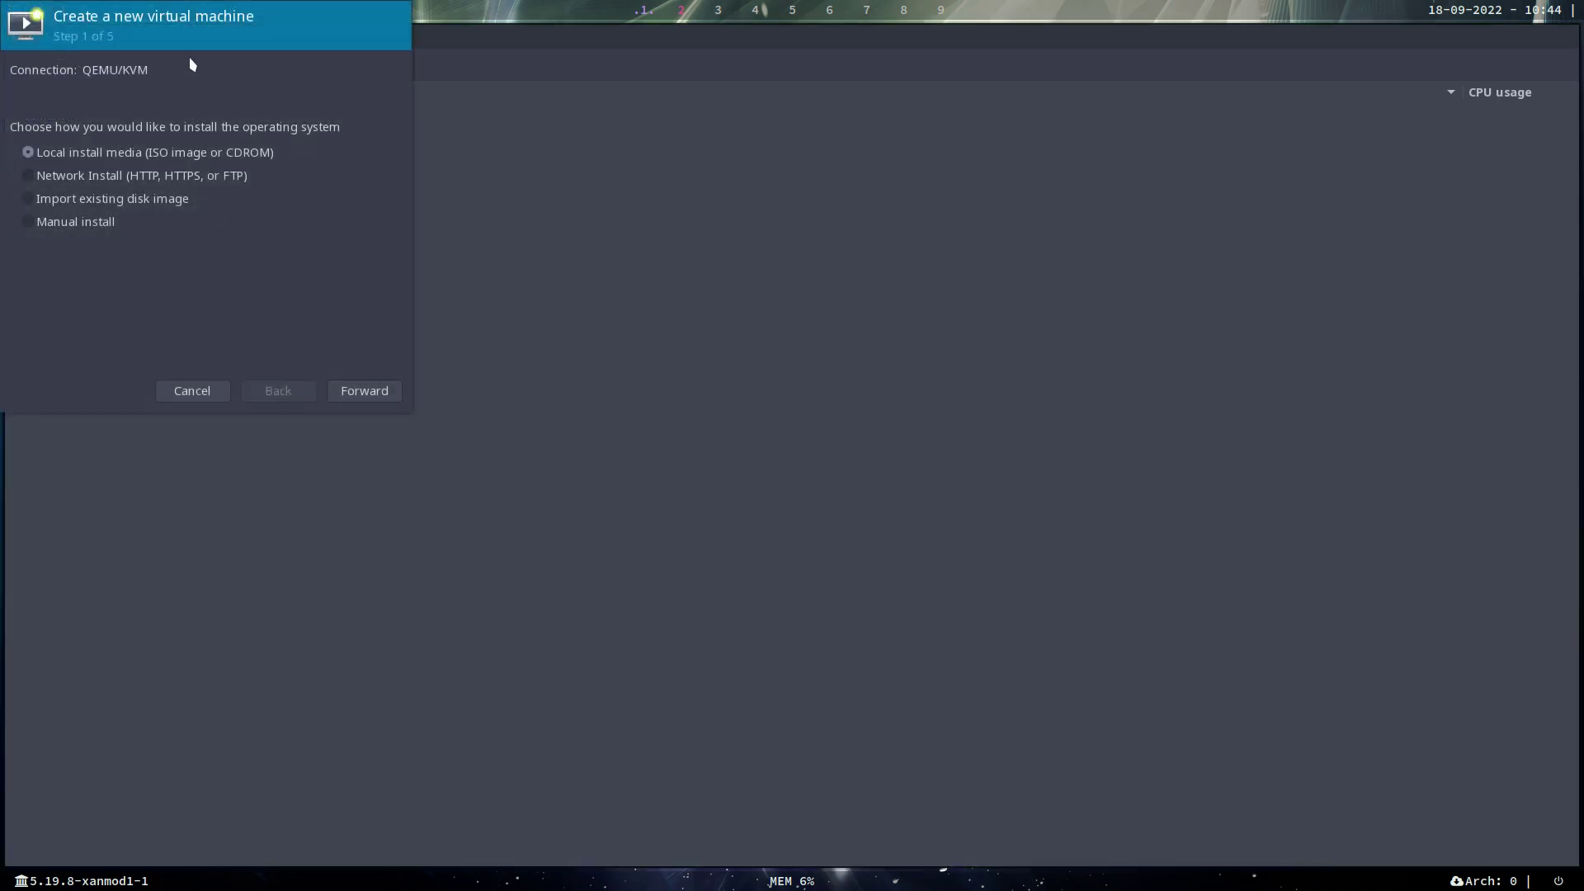
left_click_drag(196, 31, 815, 299)
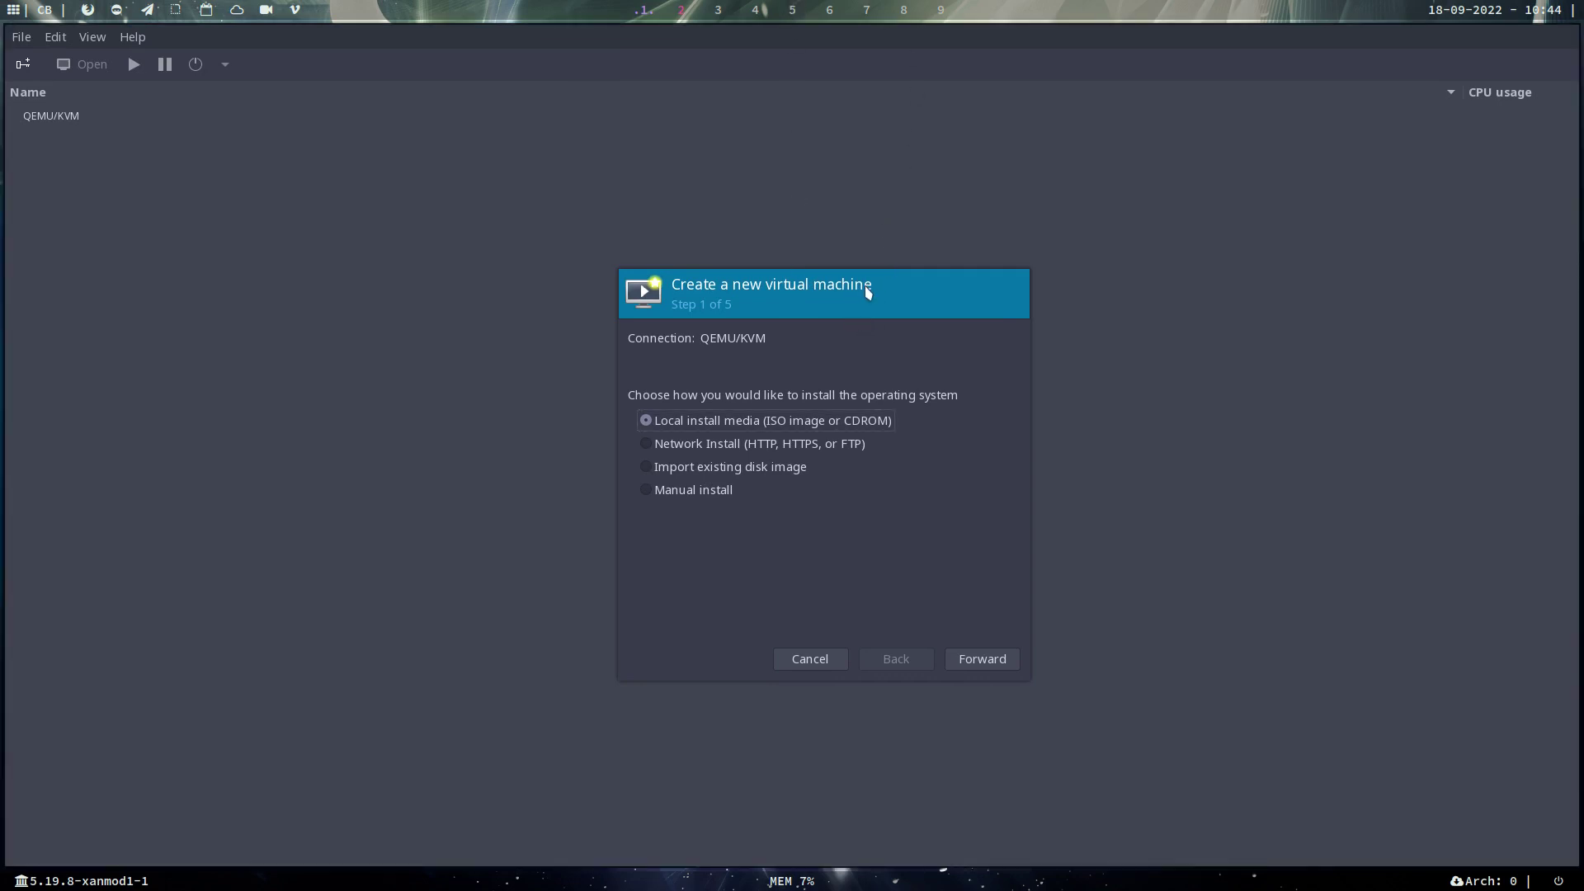
left_click_drag(869, 290, 710, 191)
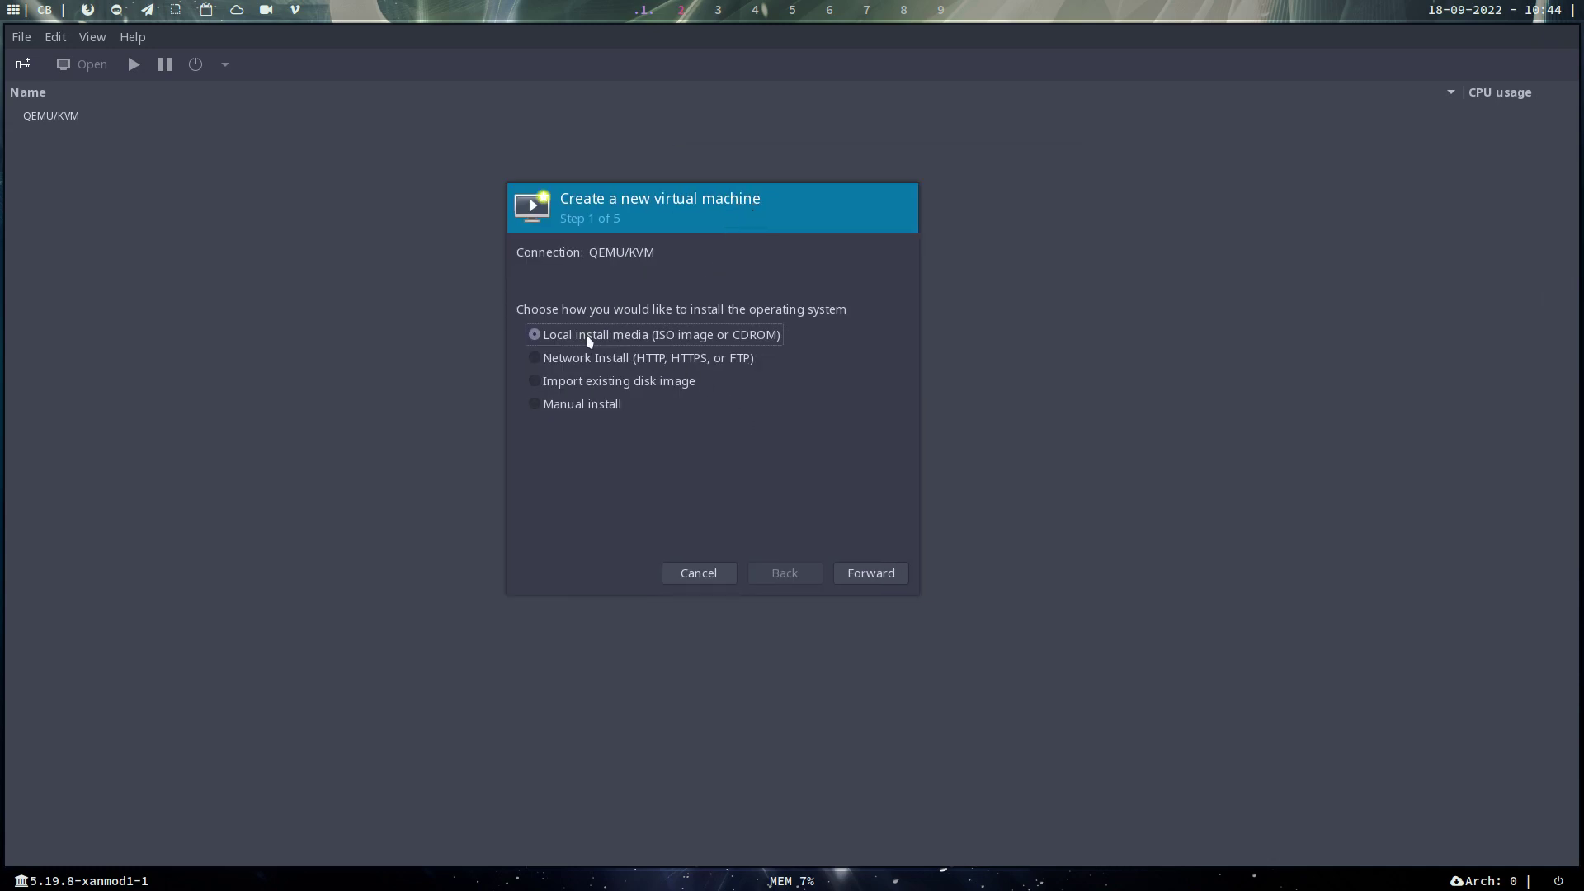
left_click(870, 578)
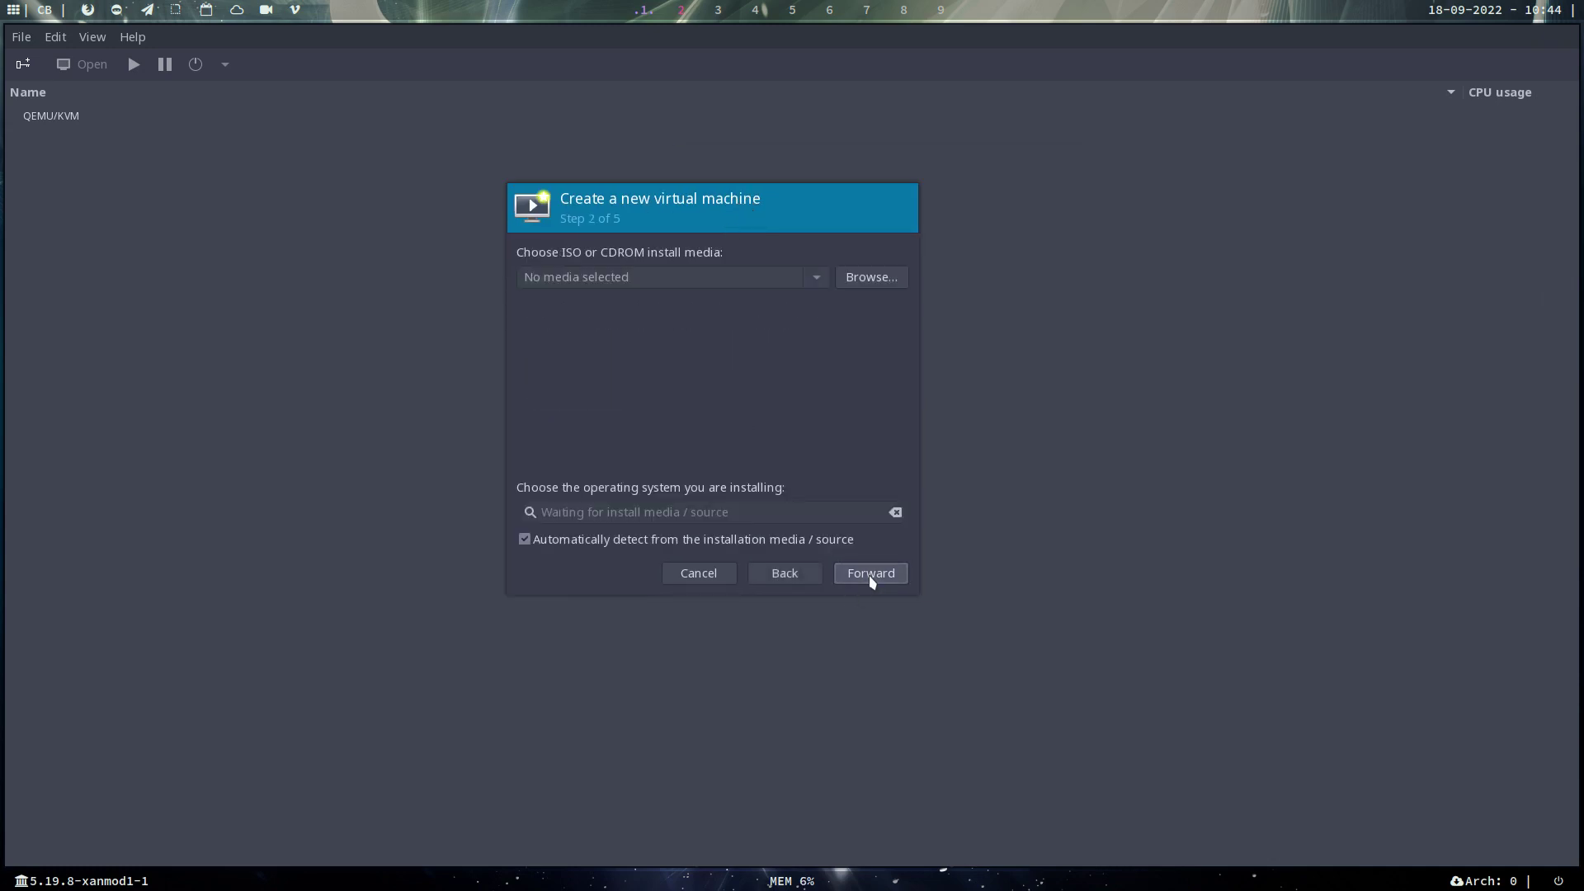
Choose arcolinuxl-v22.10.01-x86_64.iso from the SHARED-CORETEAM folder as the install ISO
left_click(870, 280)
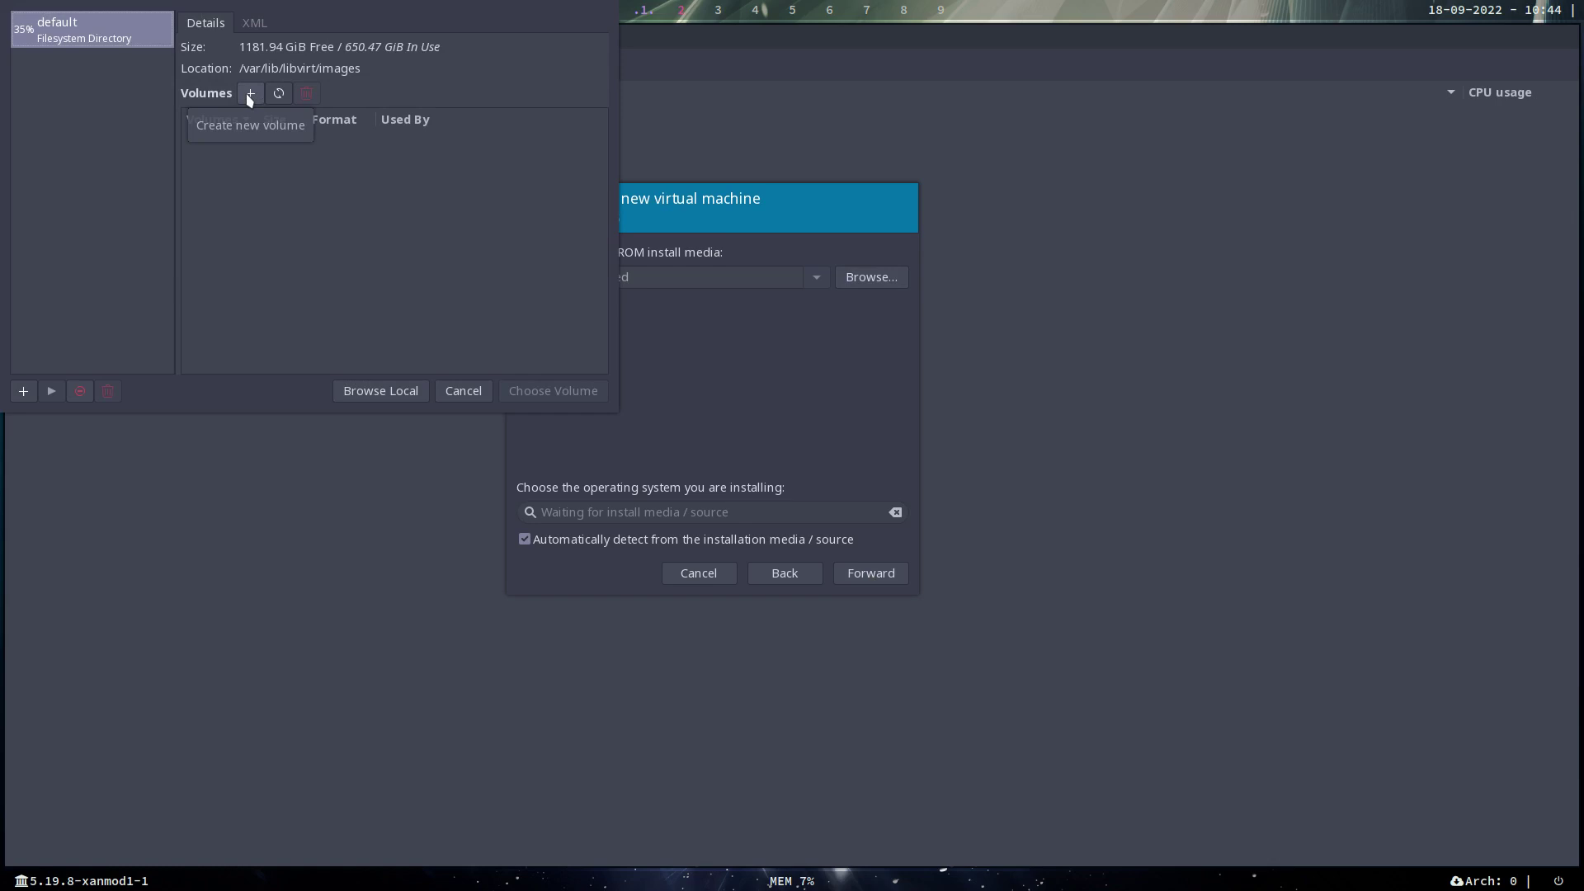
left_click(486, 391)
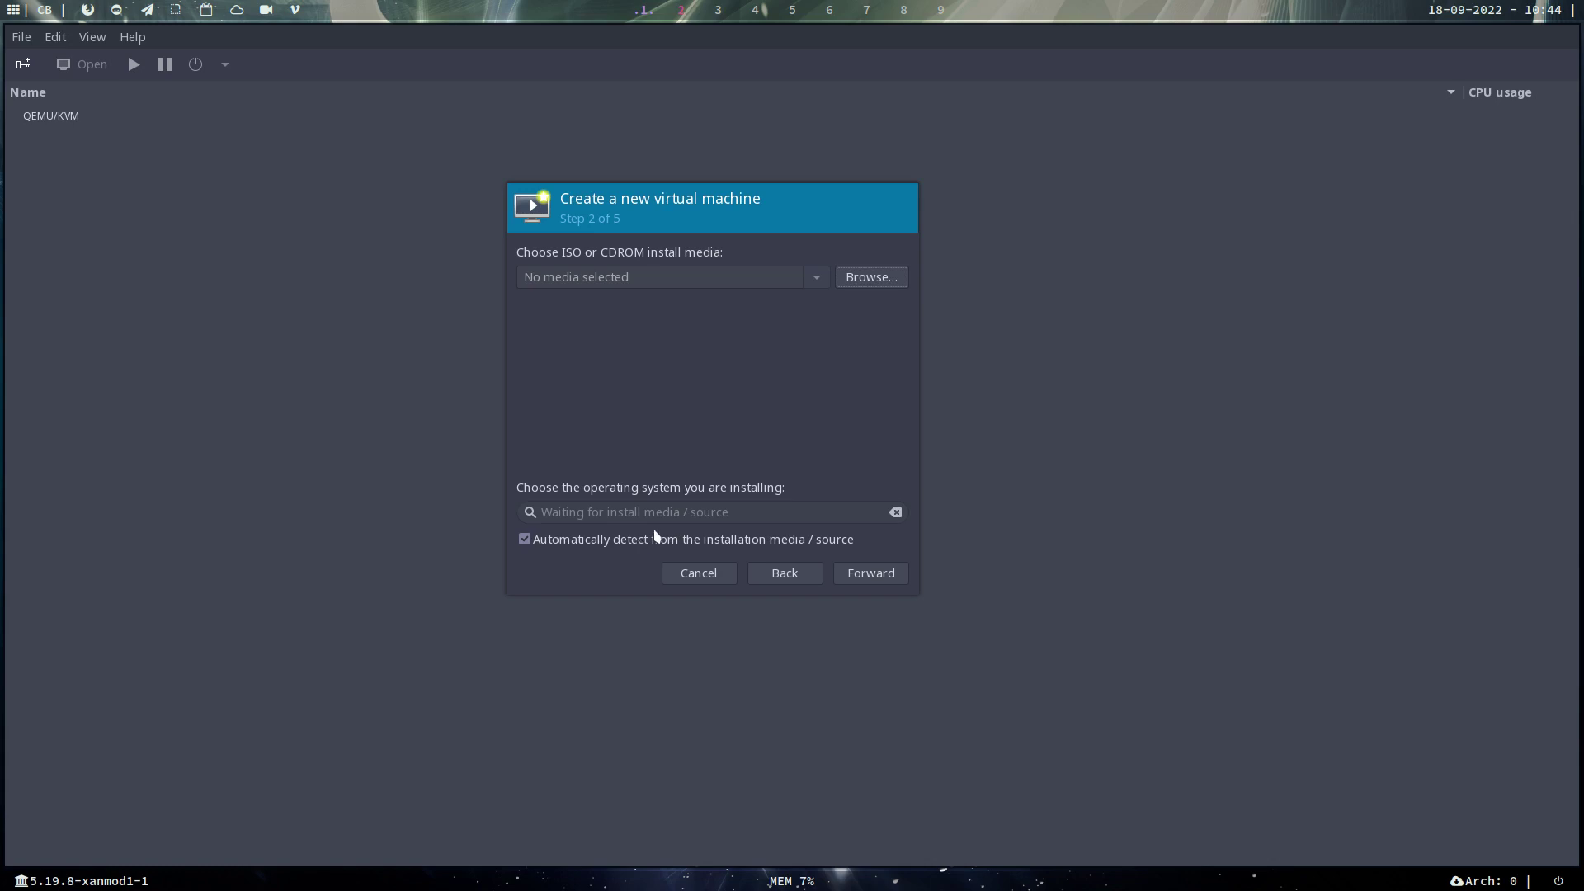
left_click(859, 291)
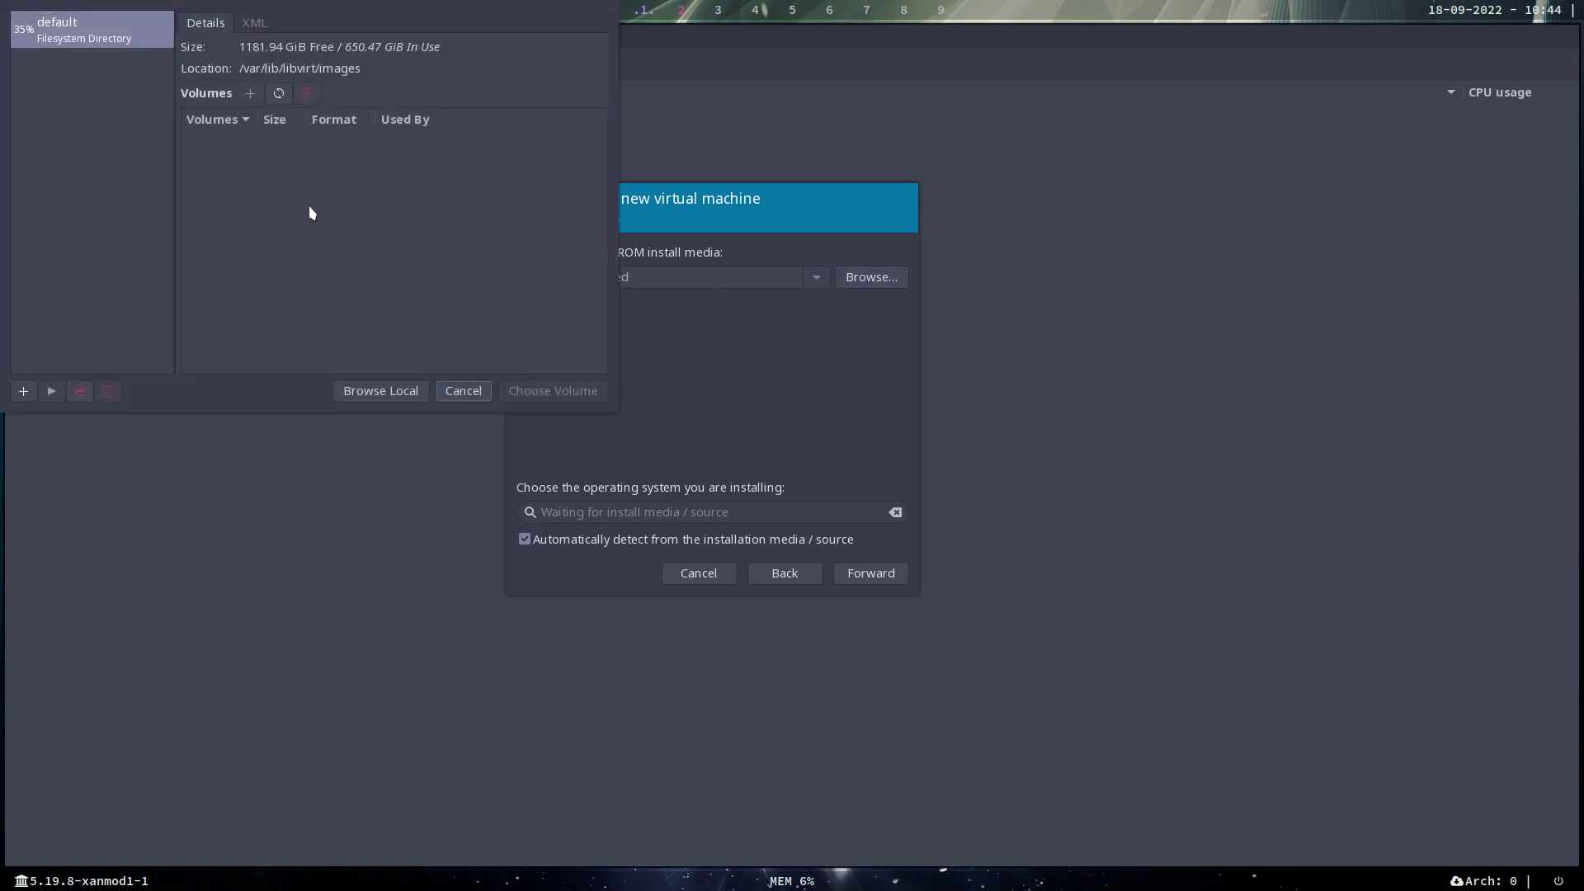
left_click(367, 392)
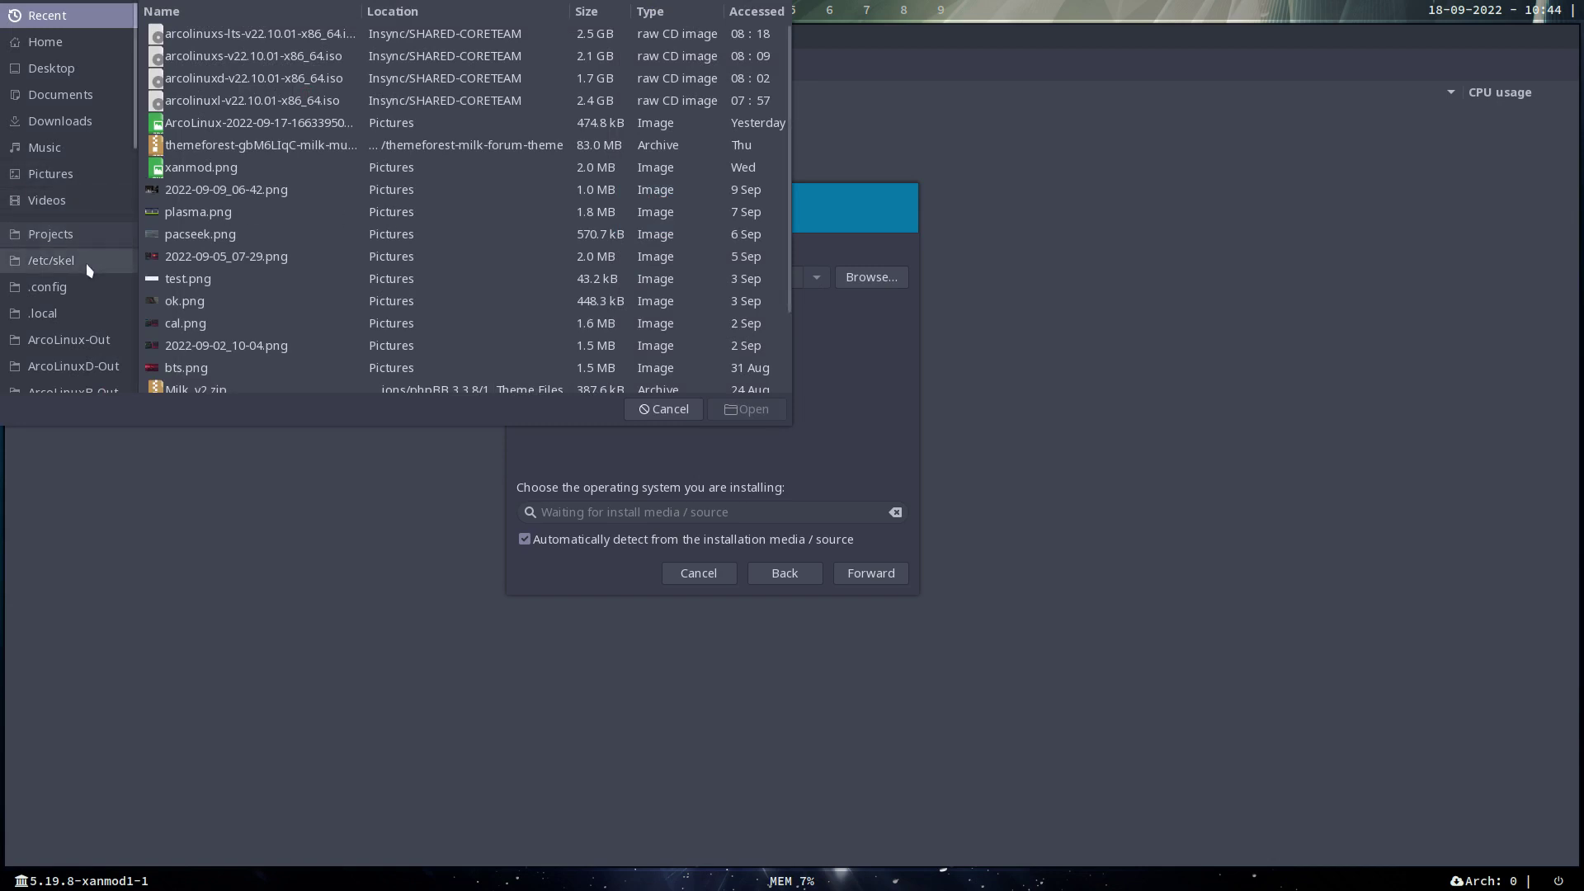
scroll(77, 305, "down", 2)
scroll(75, 305, "down", 5)
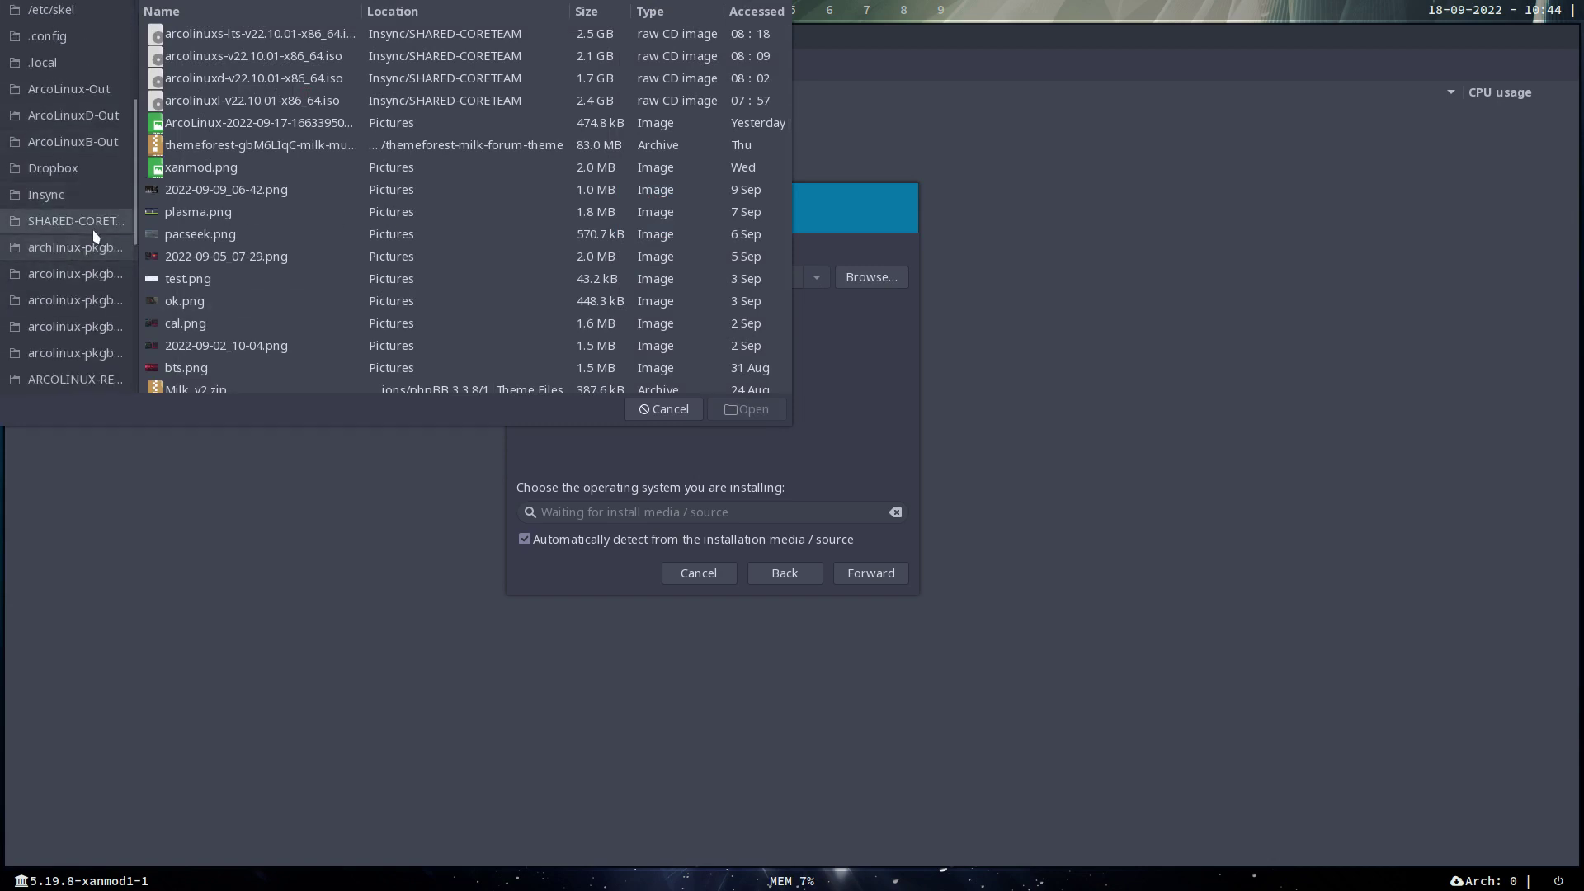
left_click(58, 220)
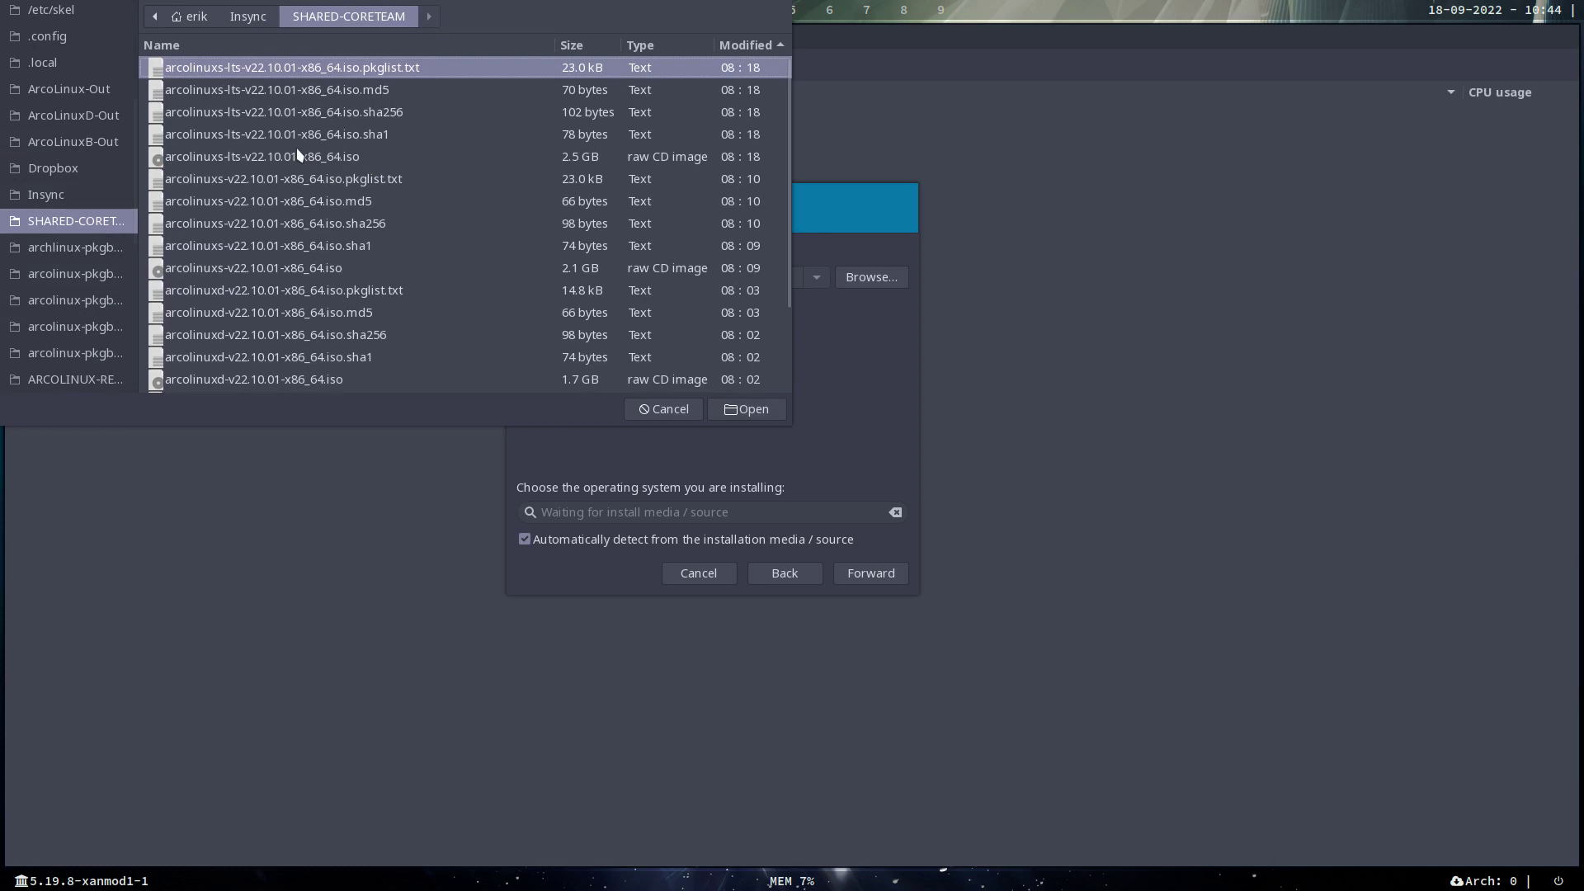
scroll(272, 252, "down", 3)
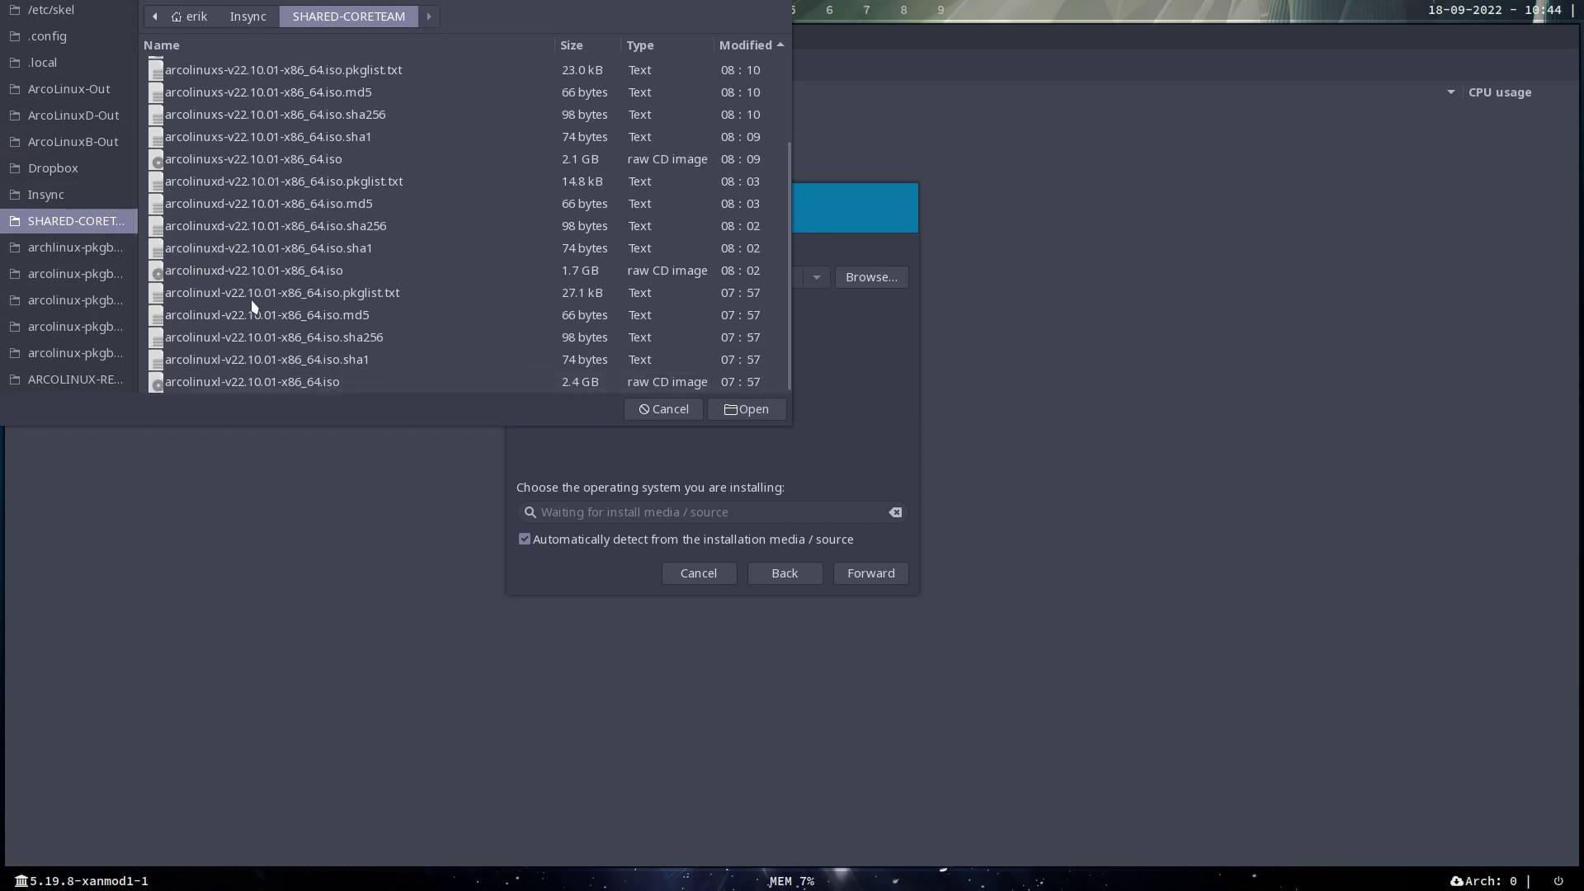
left_click(314, 383)
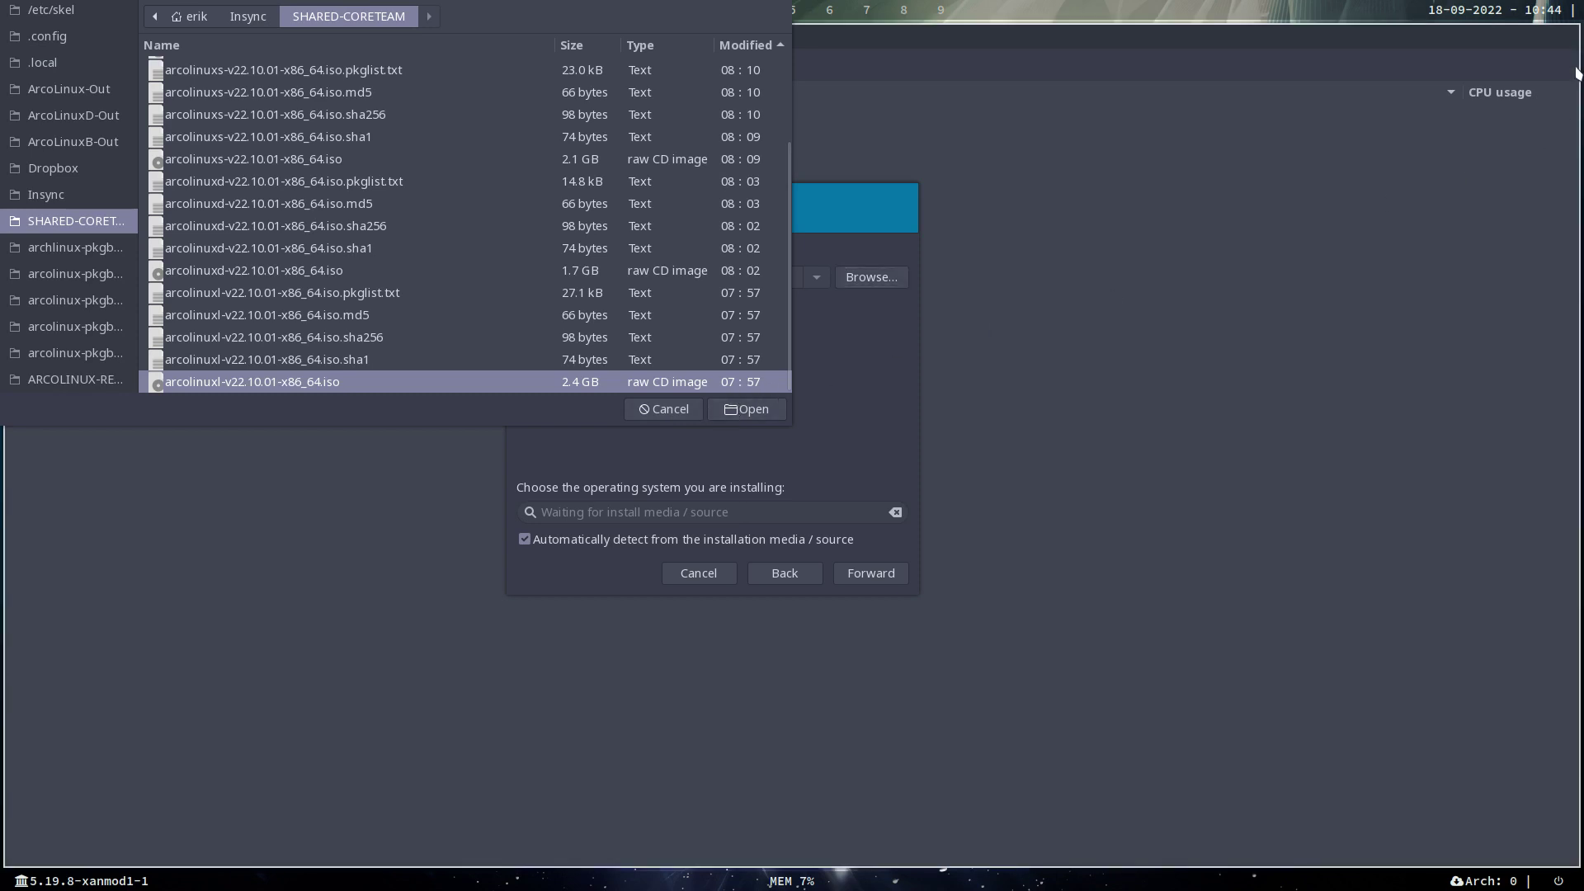
left_click(747, 409)
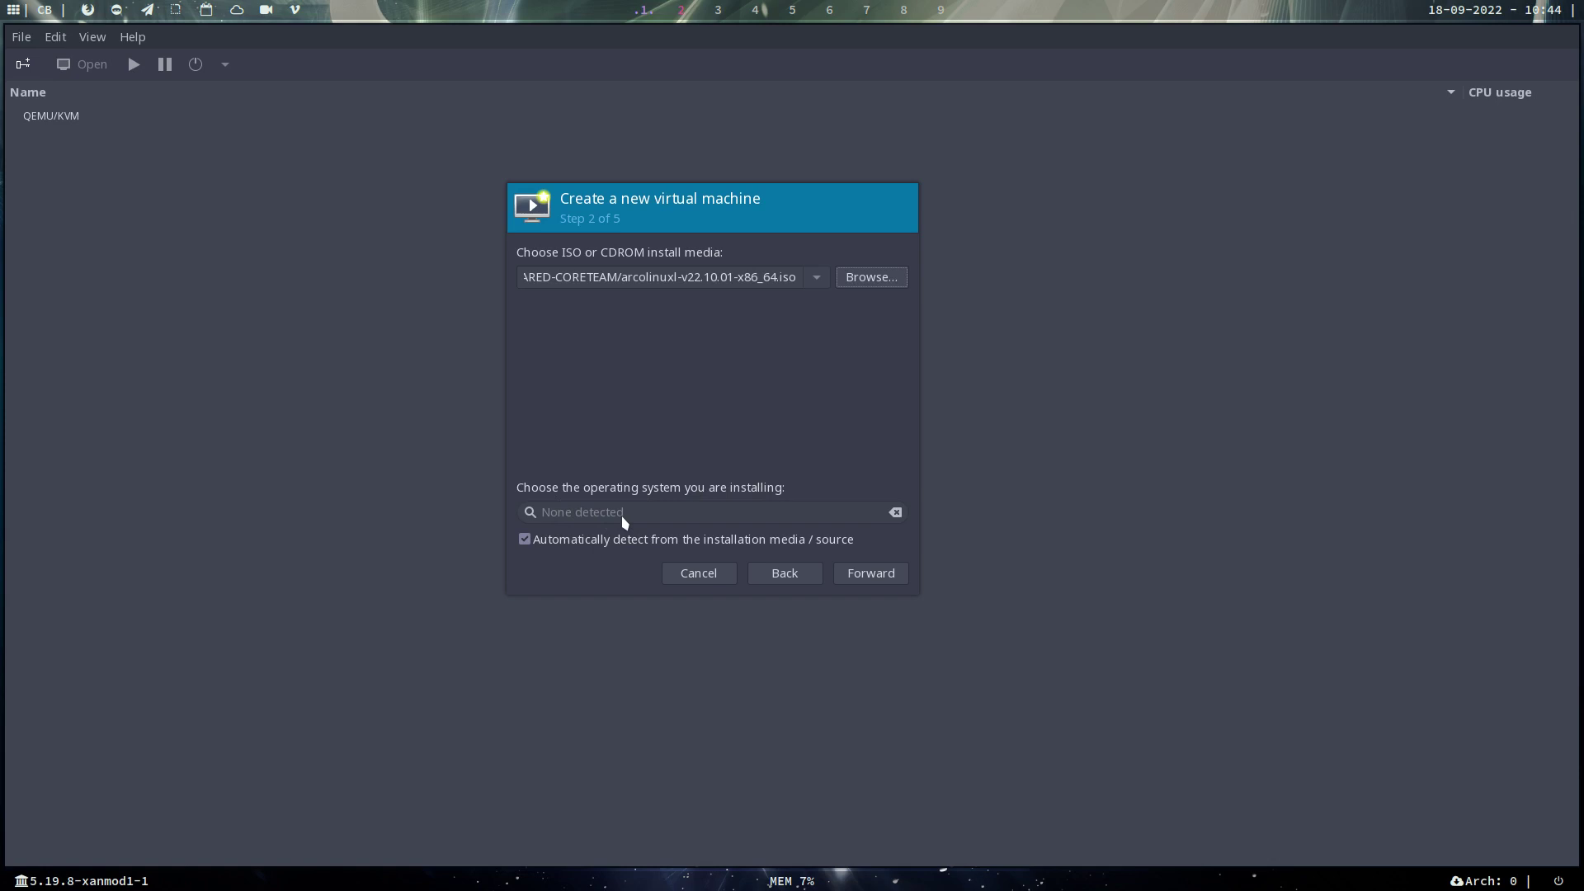
Turn off OS auto-detection and select Arch Linux as the operating system
left_click(591, 546)
left_click(598, 514)
type("arch")
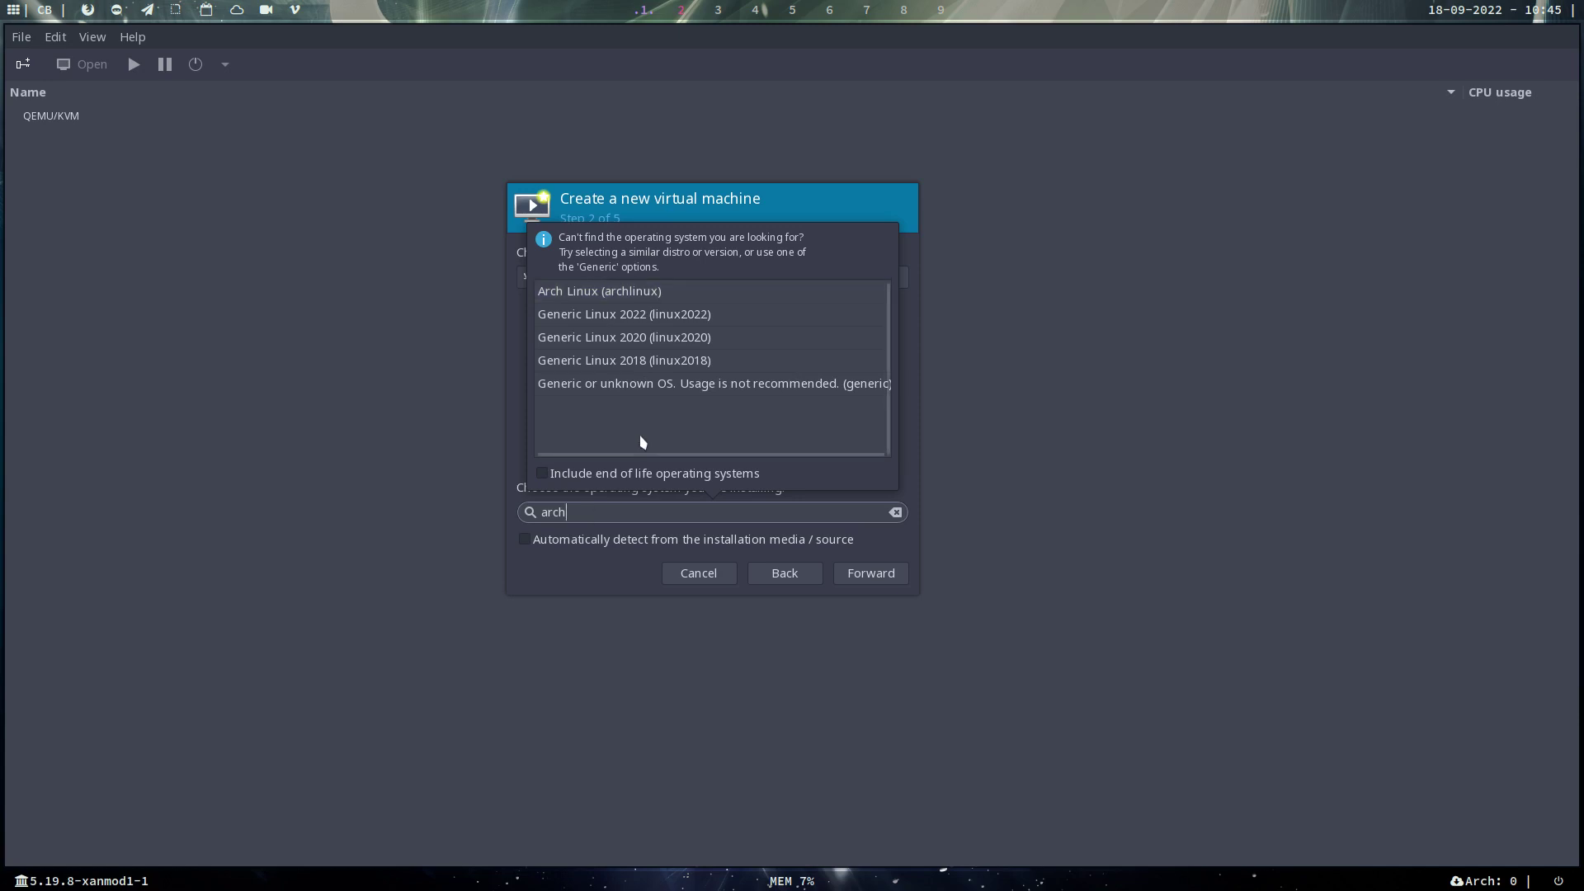
left_click(643, 302)
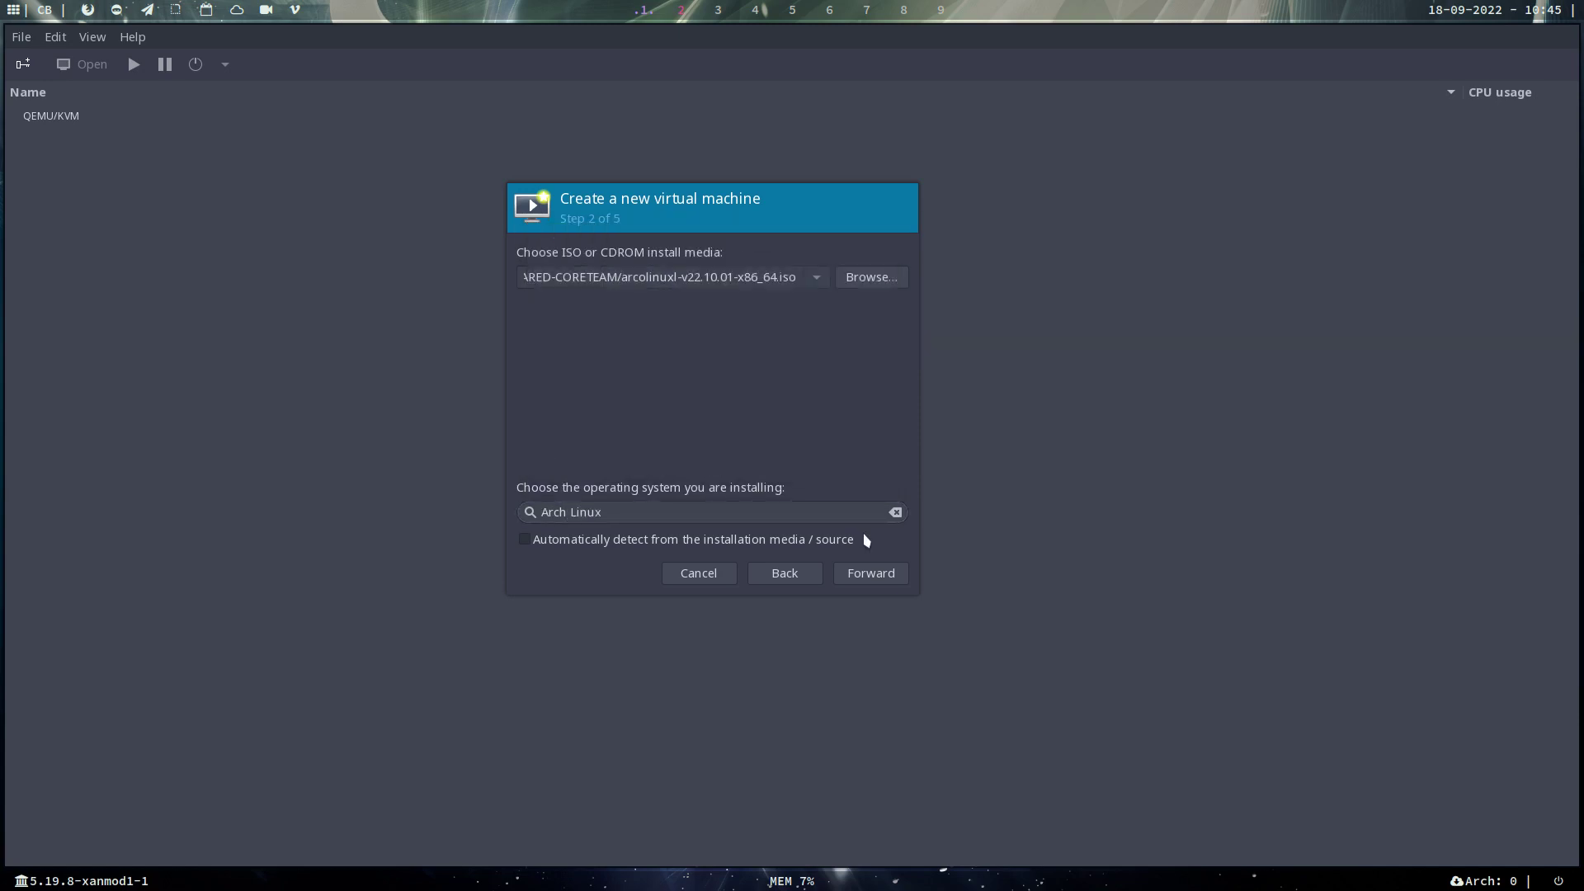
left_click(861, 574)
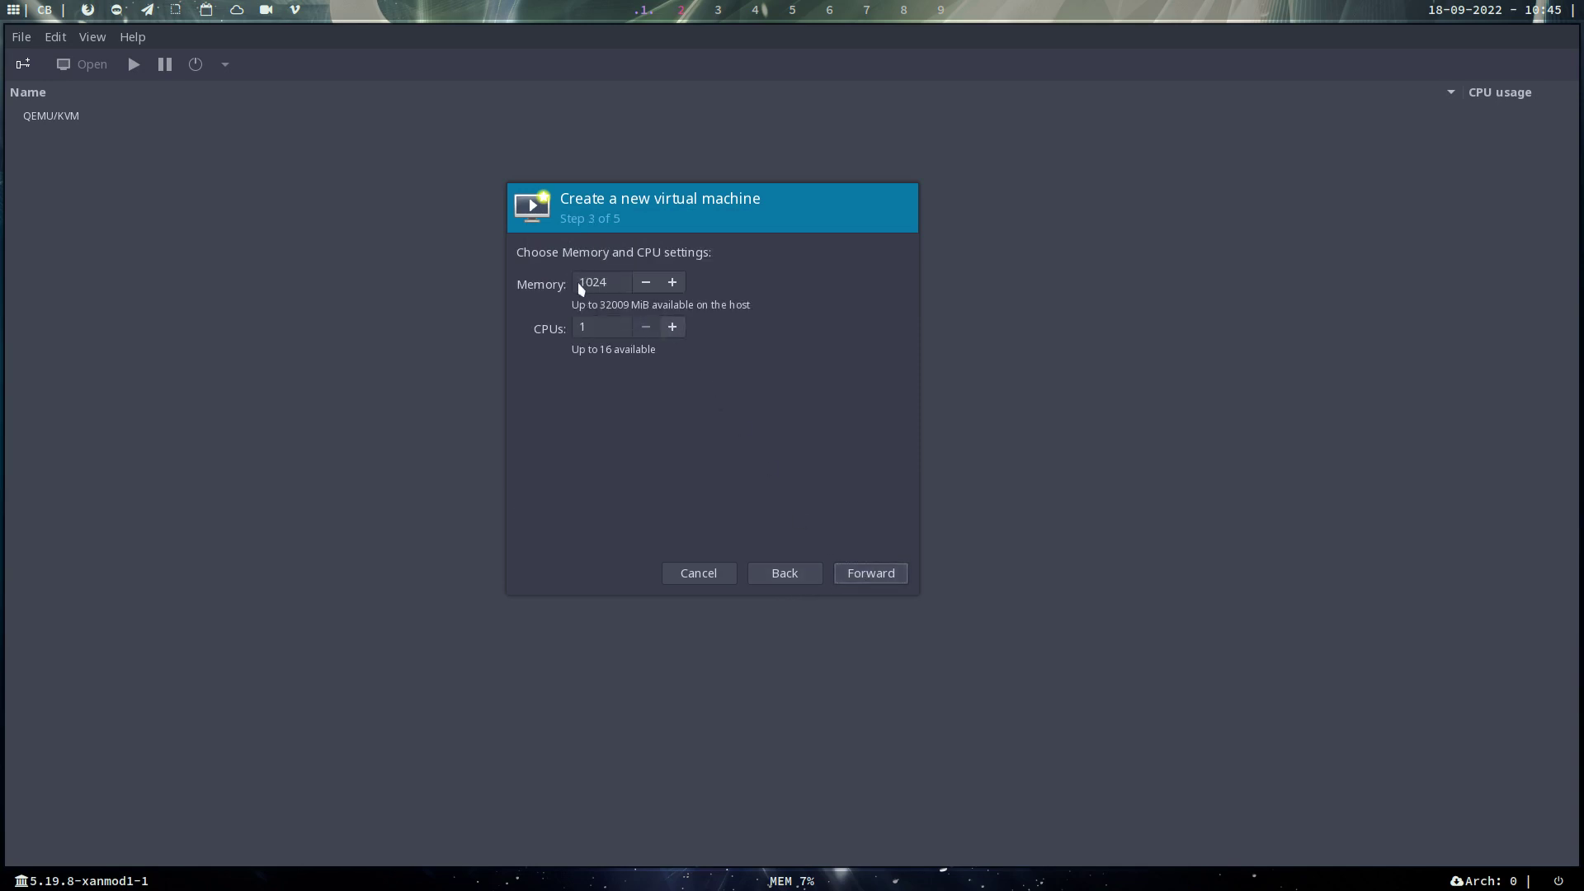
Give the machine 8024 MiB of memory and 8 CPUs
left_click_drag(582, 284, 575, 286)
type("8")
key("Tab")
type("8")
left_click(889, 575)
Set the virtual disk size to 30 GiB
left_click(894, 577)
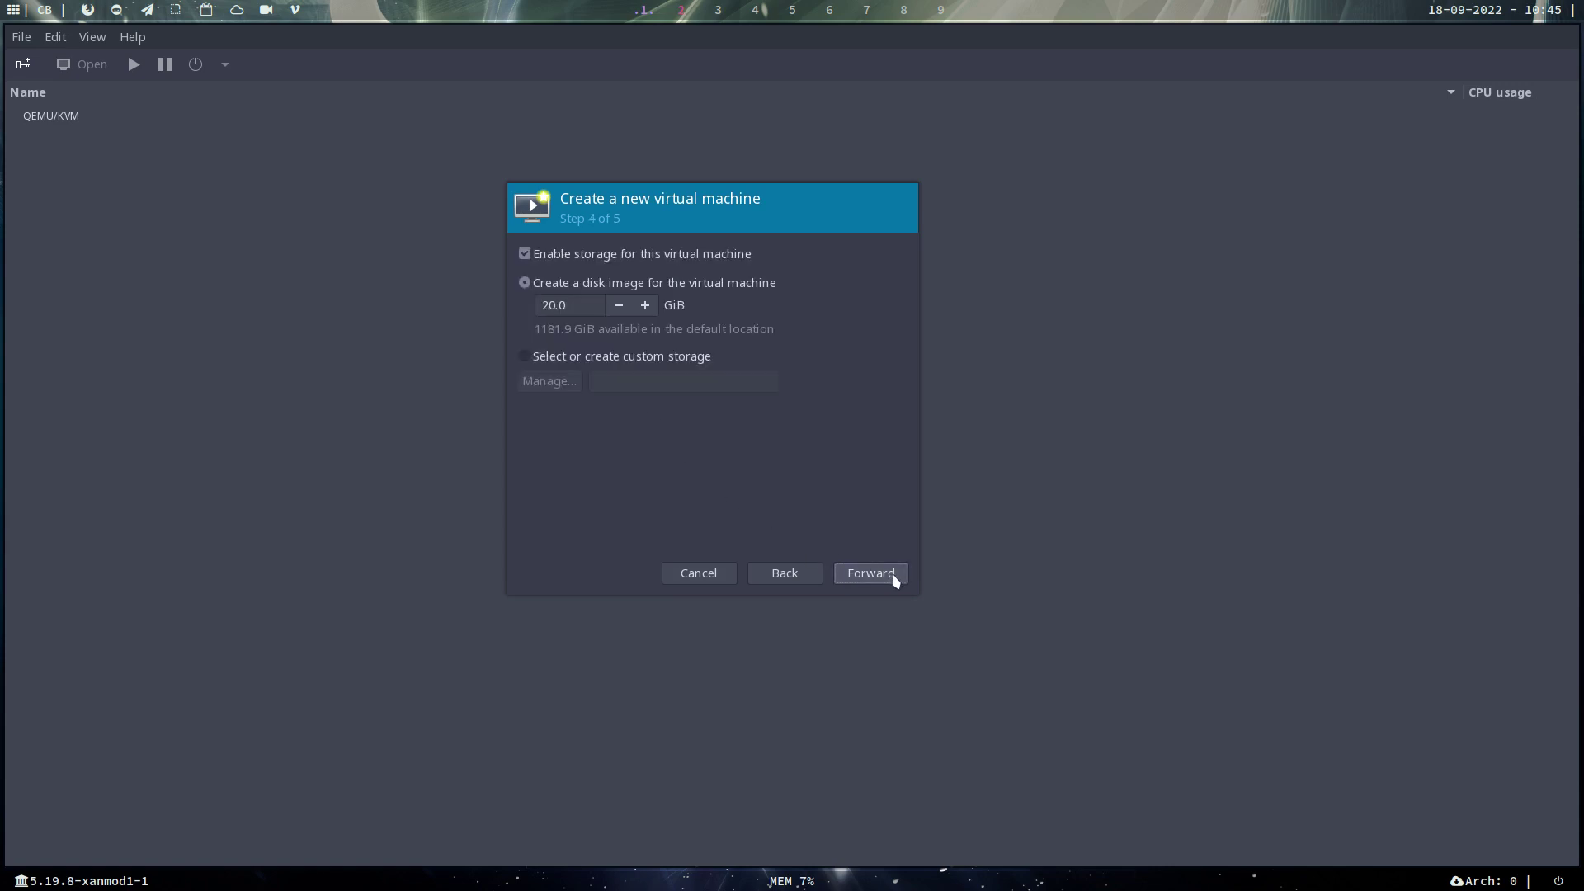
left_click(530, 304)
left_click(871, 576)
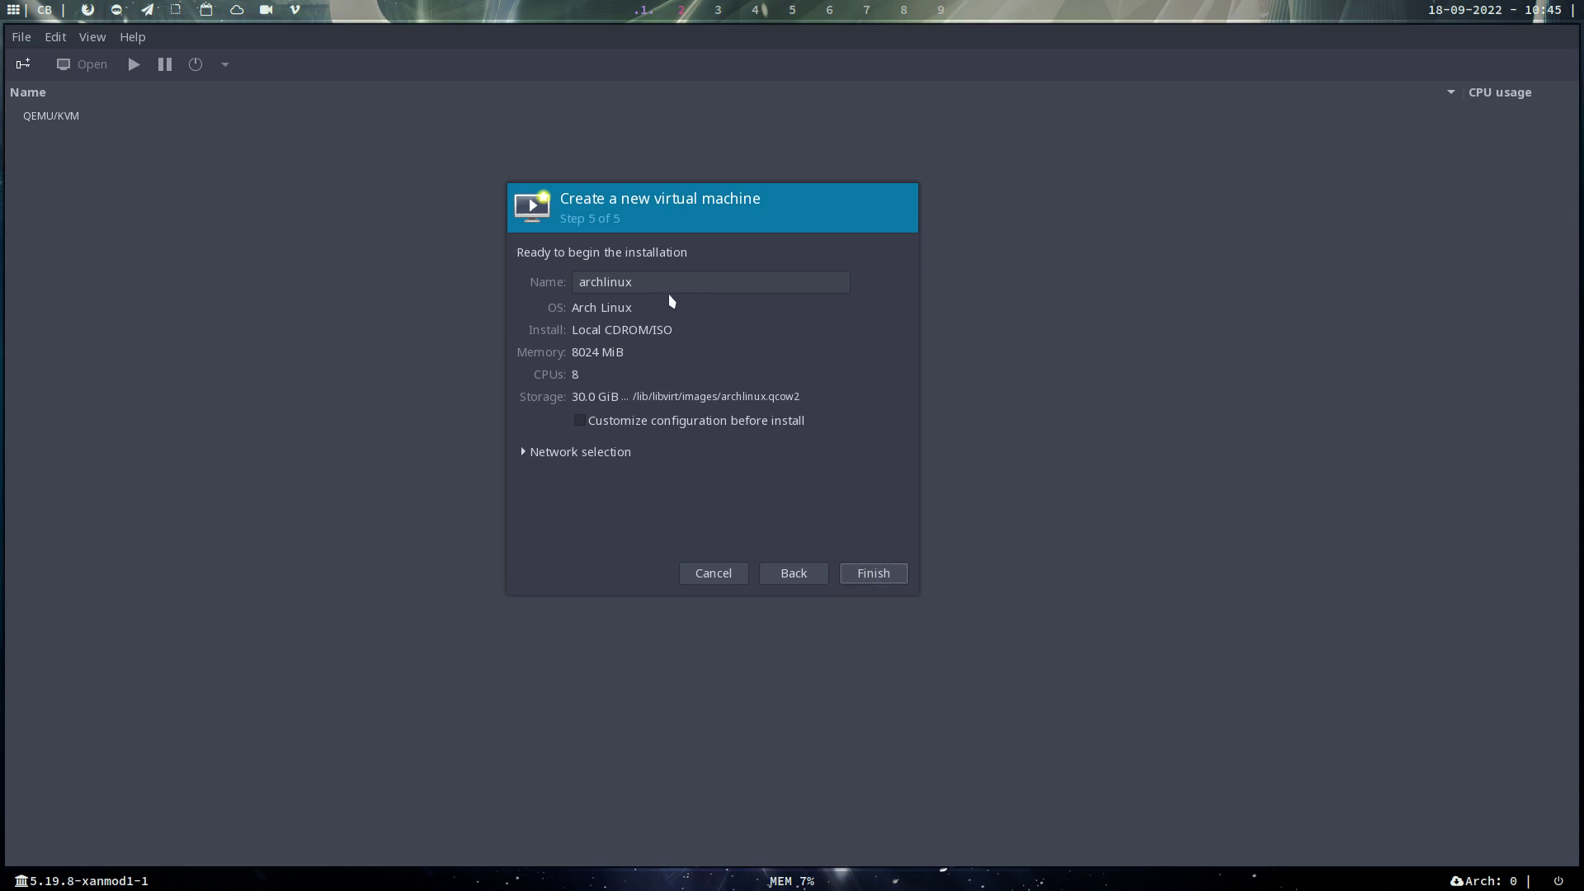
Name the machine ArcoLinuxL and finish creating it
double_click(576, 283)
type("Arco")
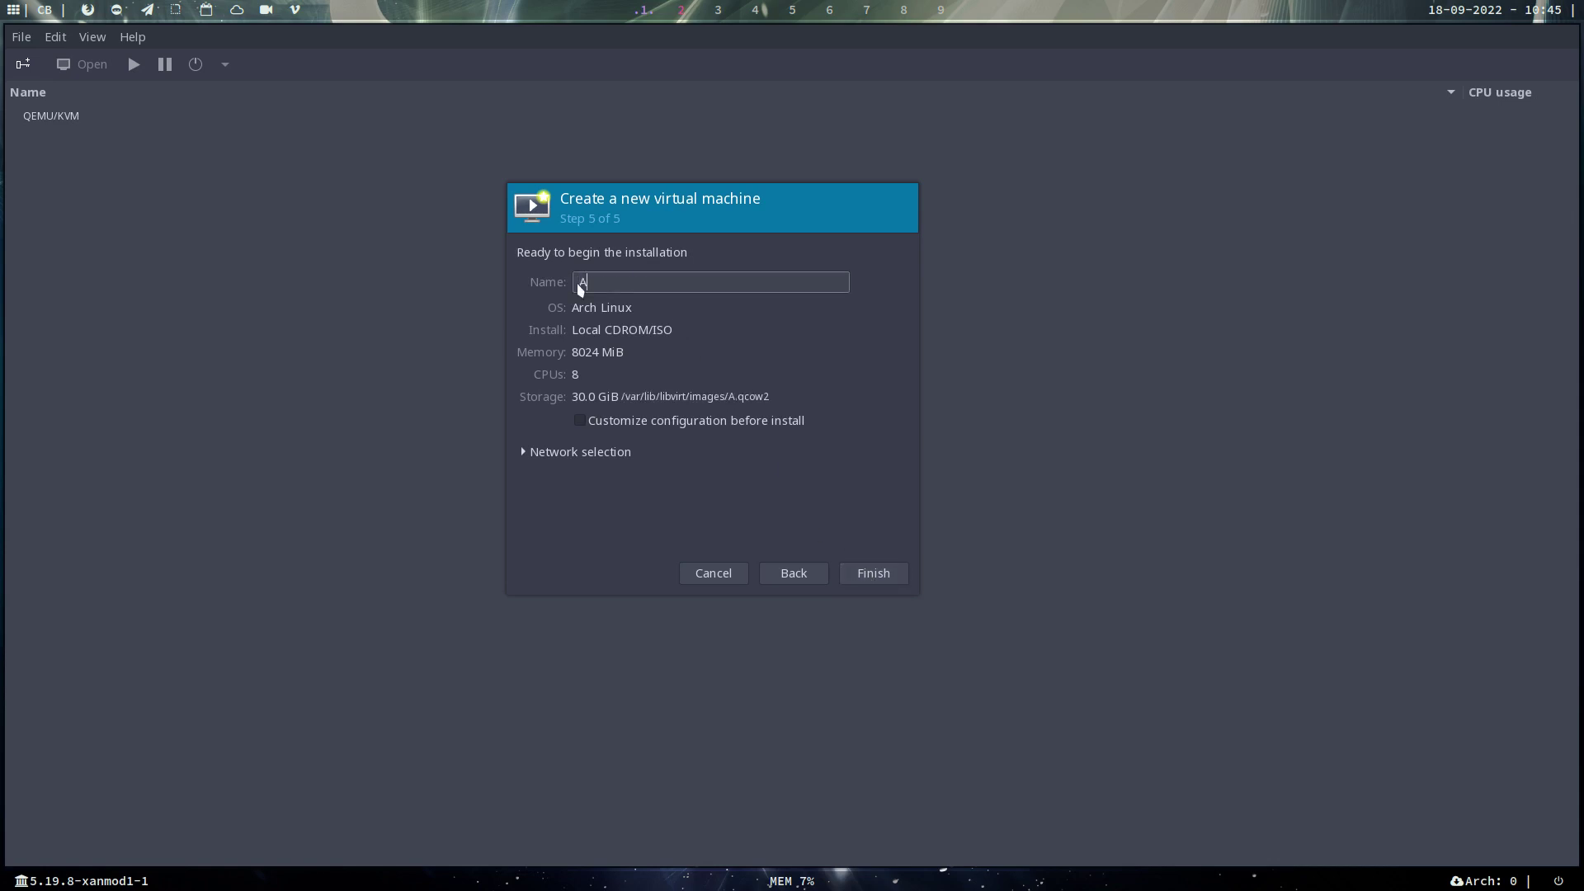
type("LinuxL")
left_click(879, 579)
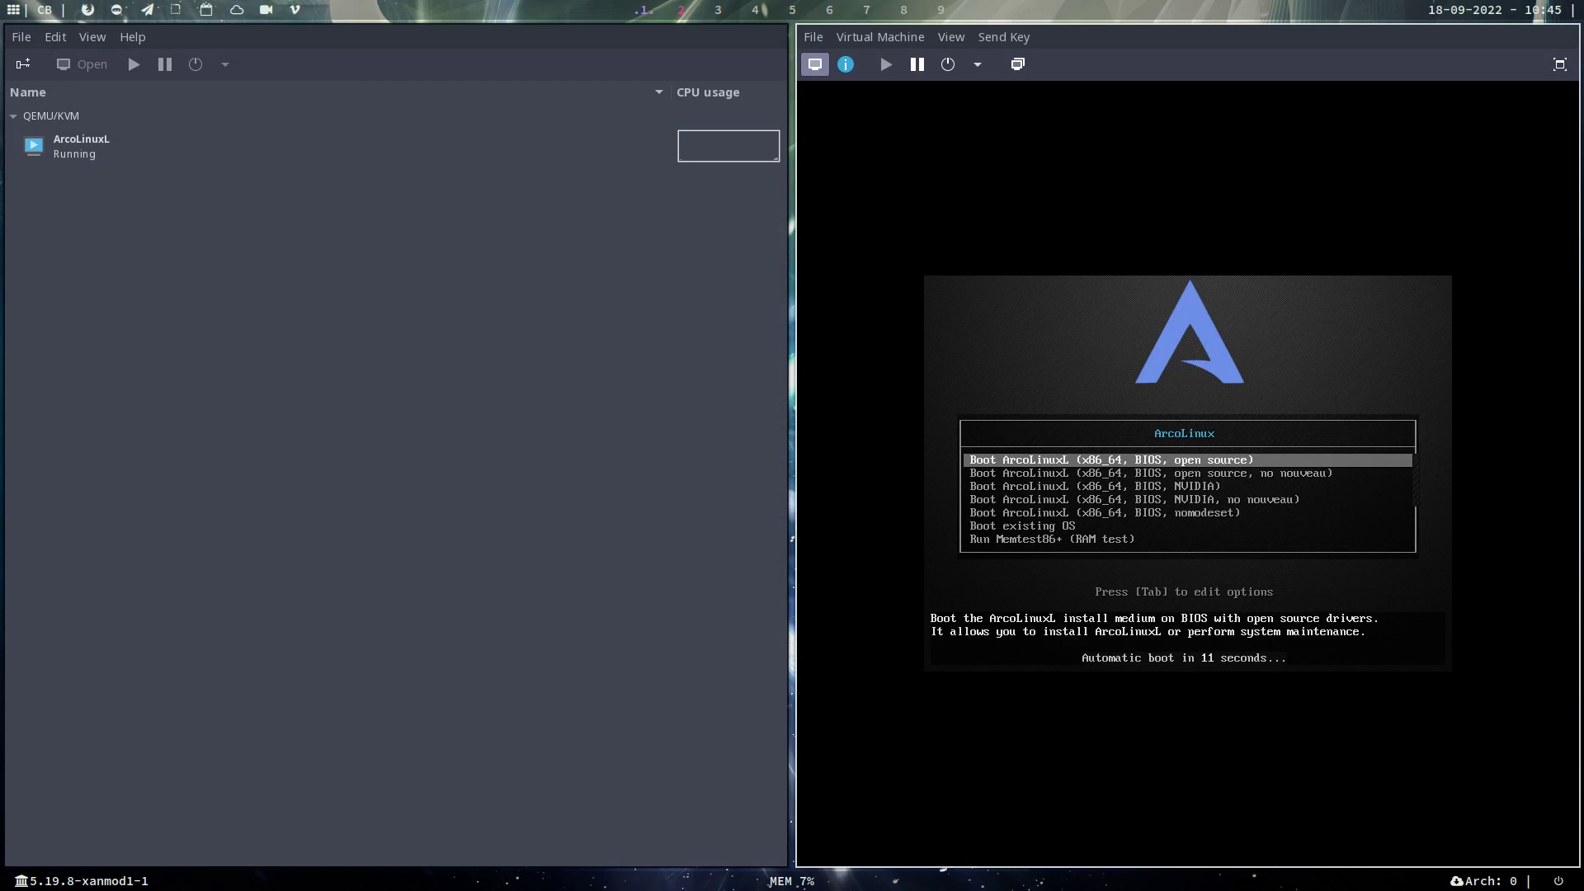
Snap the console window to the left while ArcoLinuxL boots the live ISO
key("super+Left")
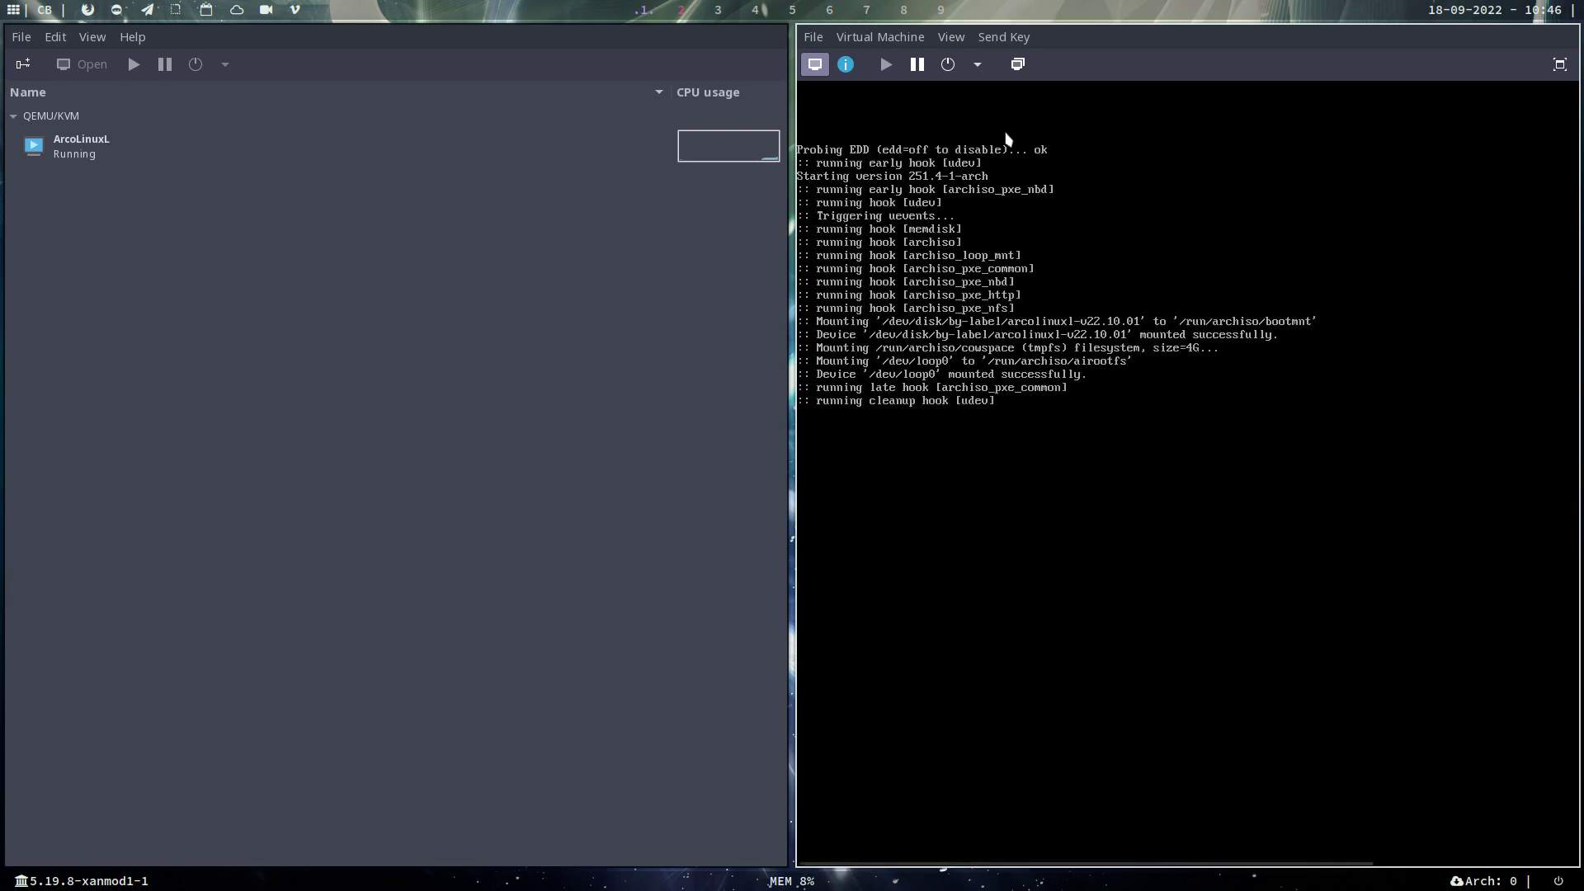
Switch the ArcoLinuxL console to fullscreen from the View menu
left_click(955, 38)
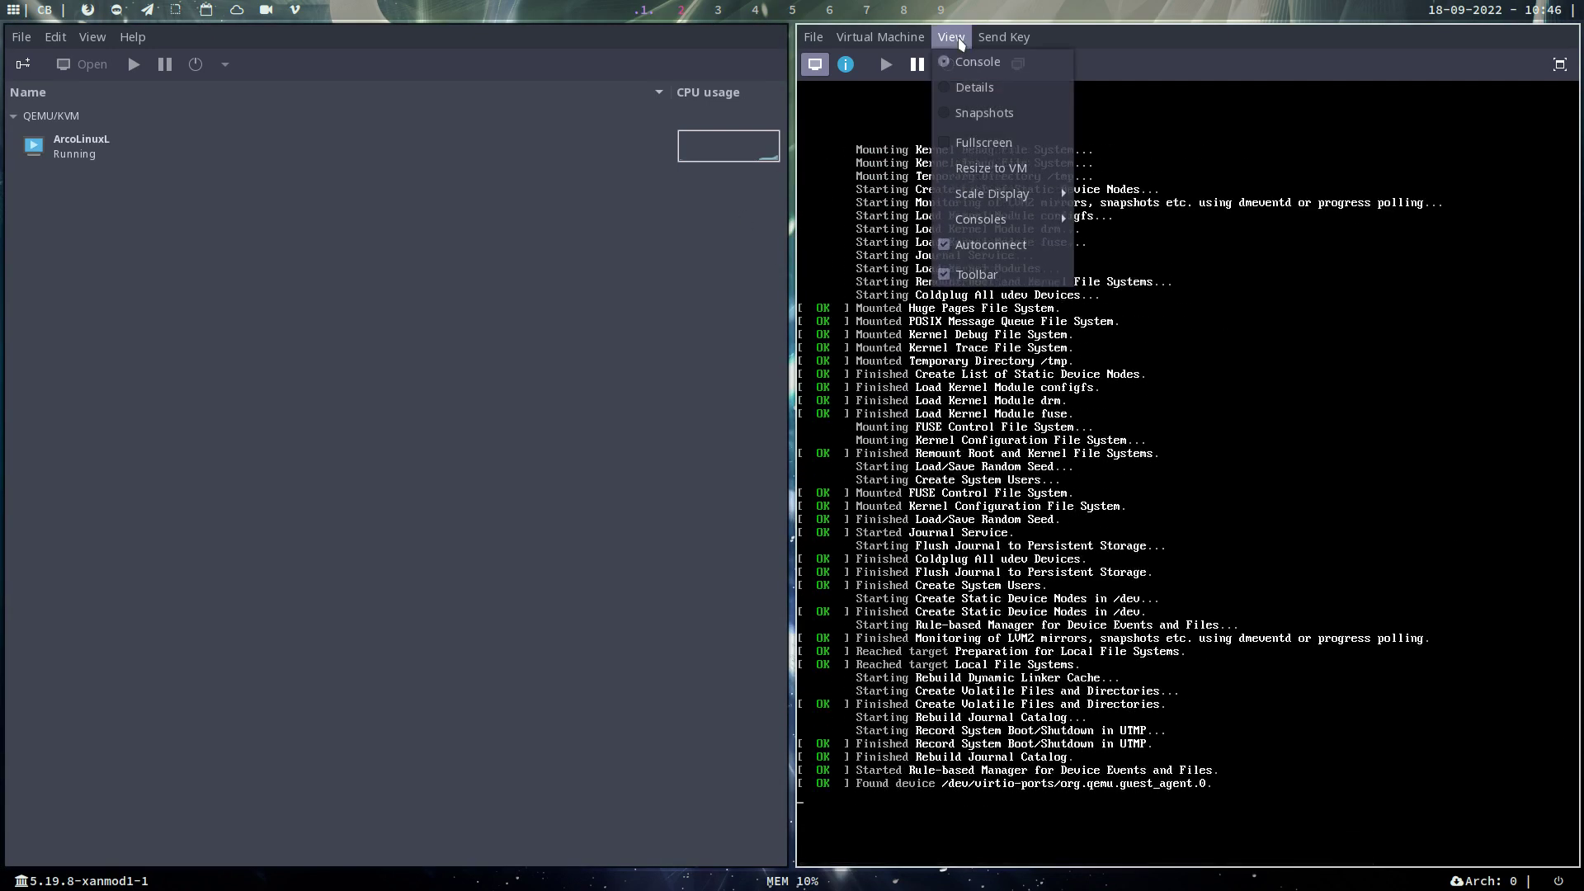
left_click(983, 143)
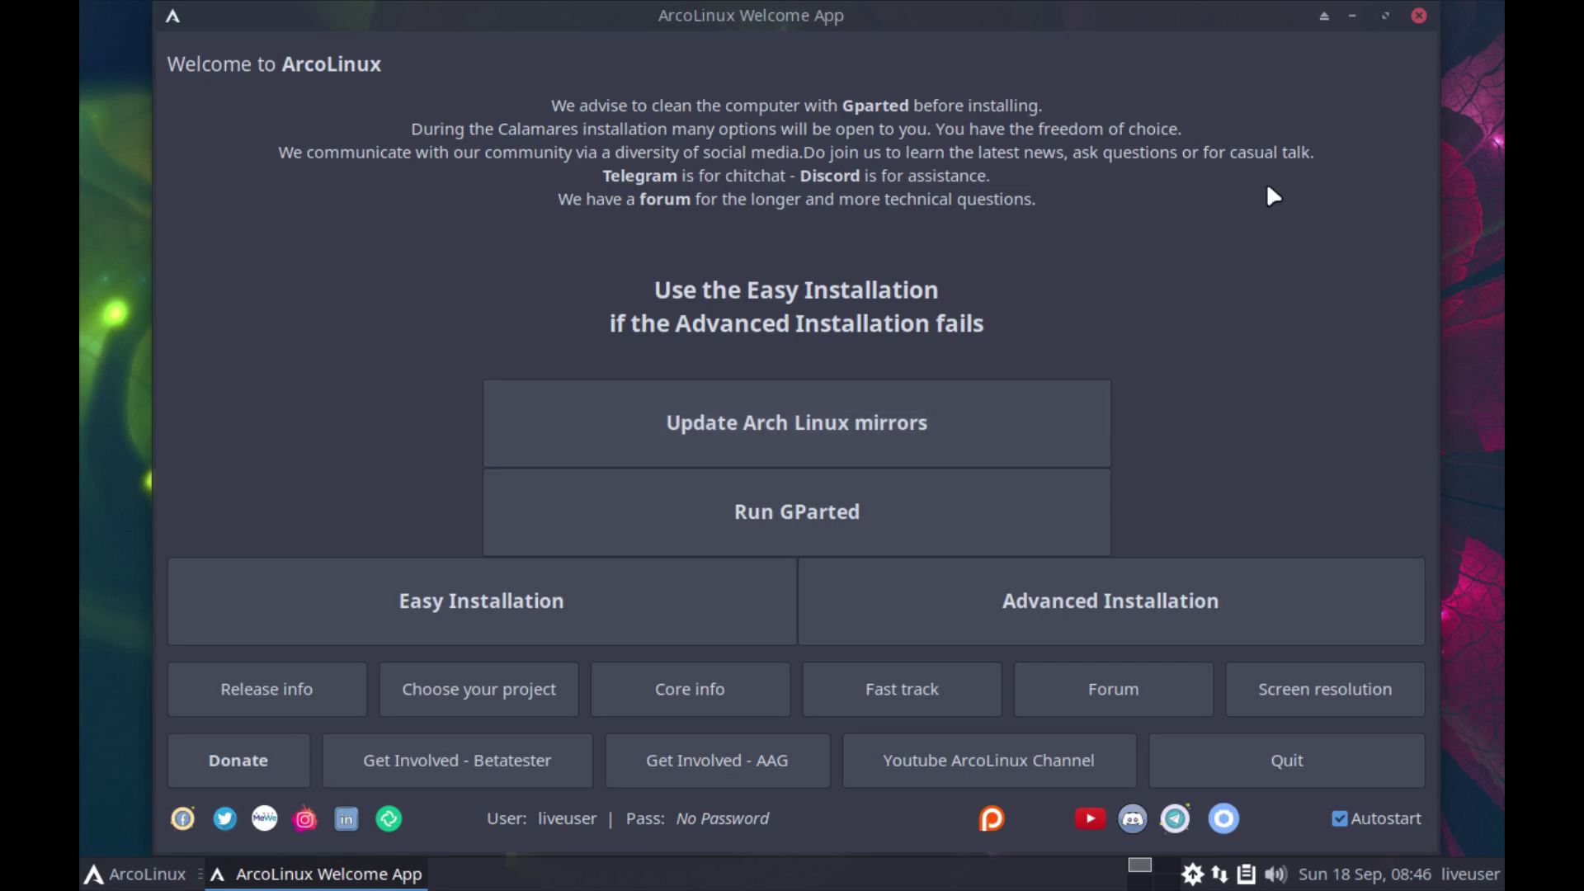
Change the guest display resolution to 1920x1080 and keep the new configuration
left_click(132, 874)
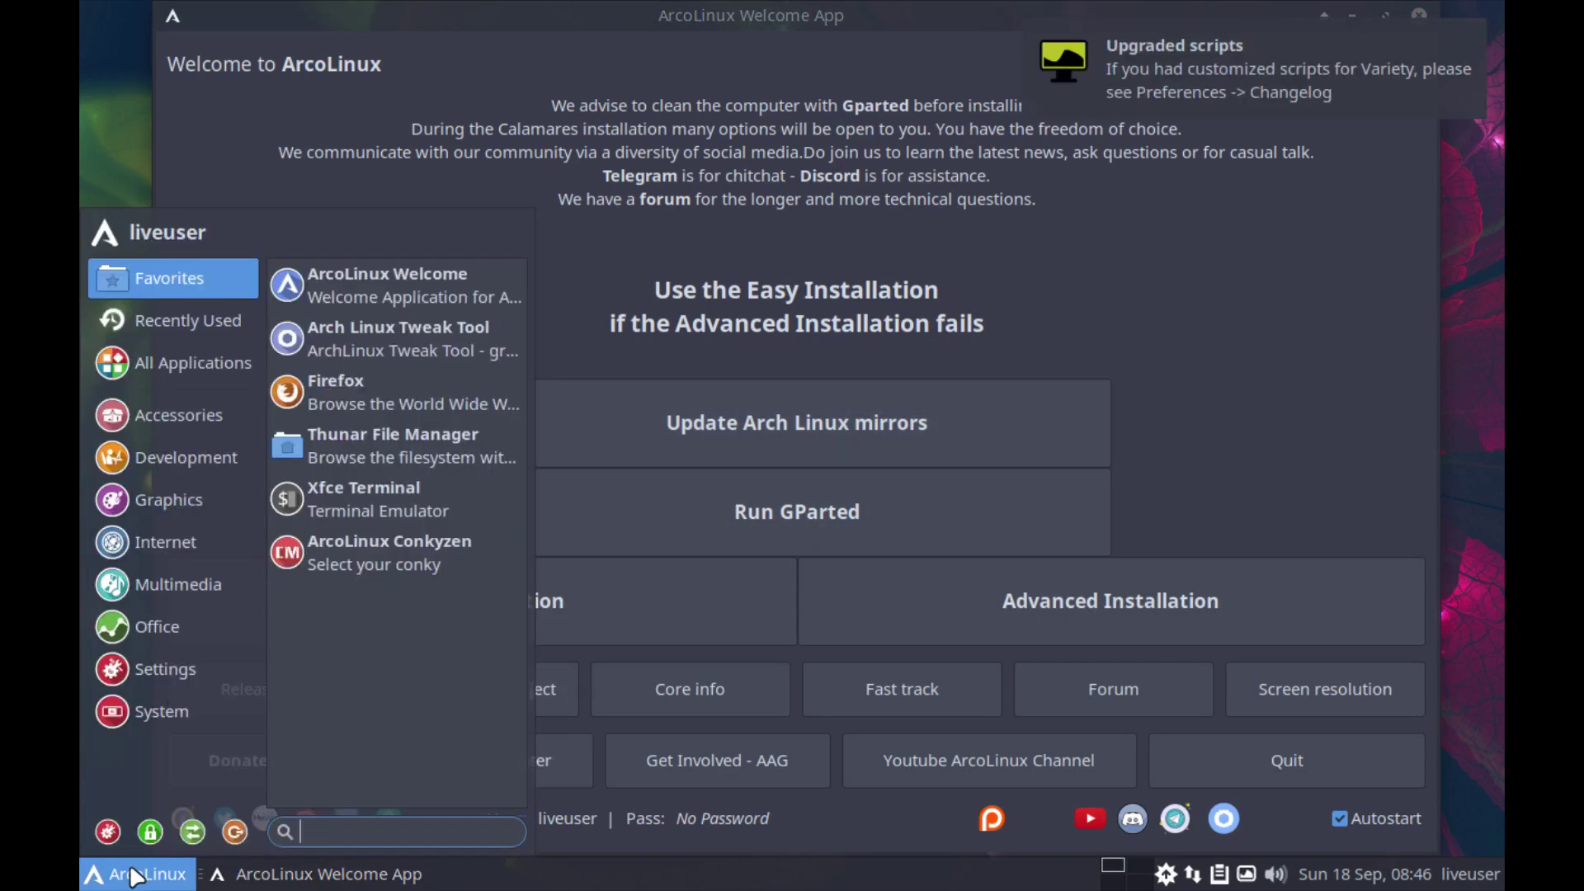
left_click(101, 834)
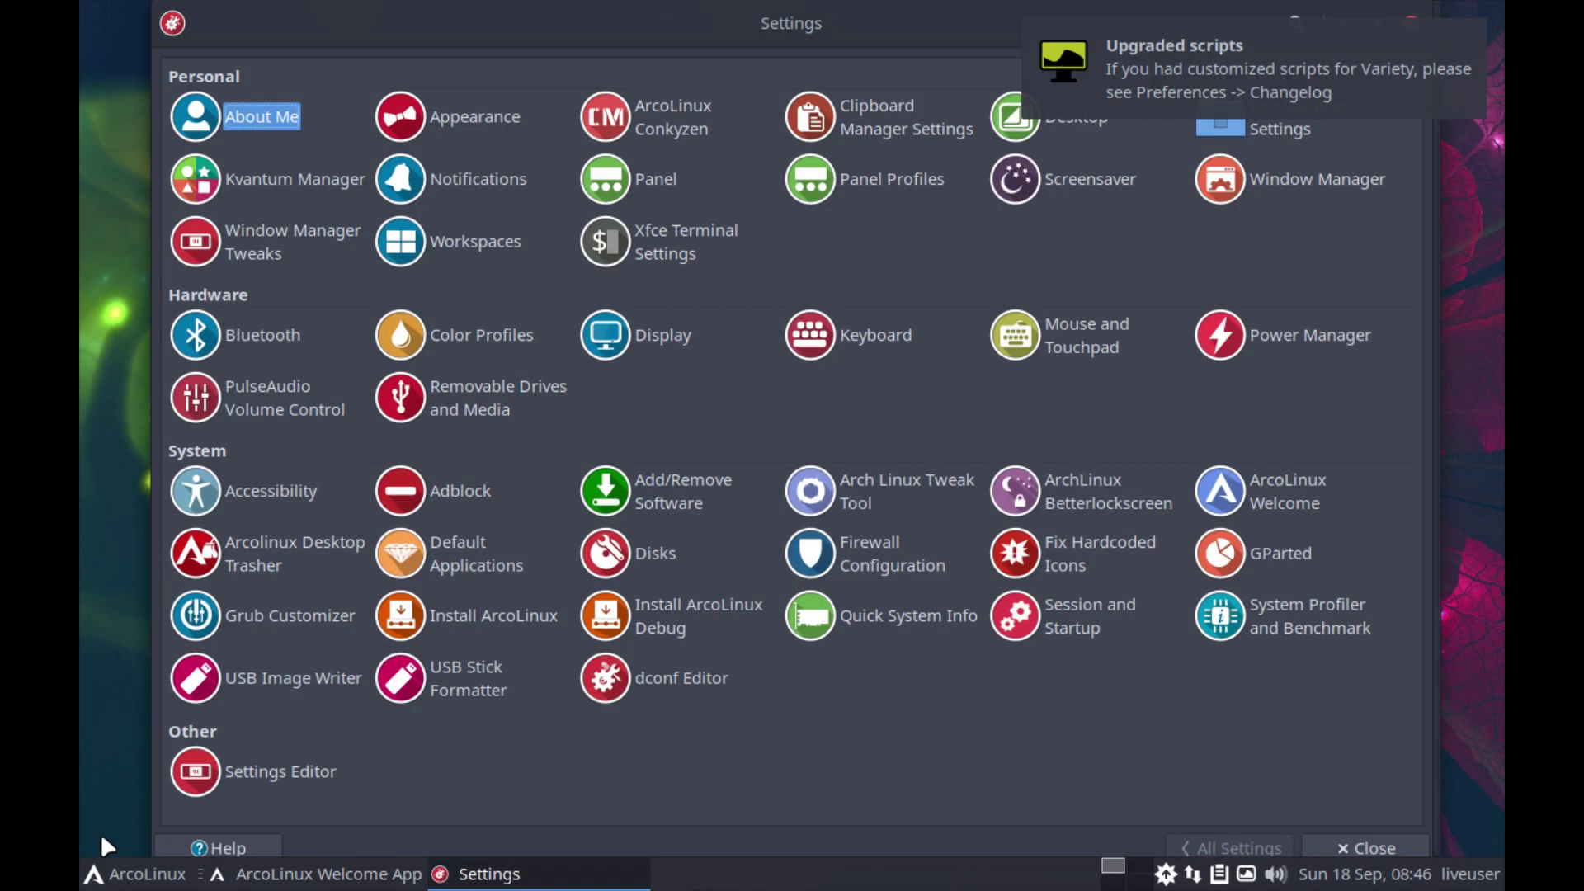
left_click(673, 338)
left_click(1024, 157)
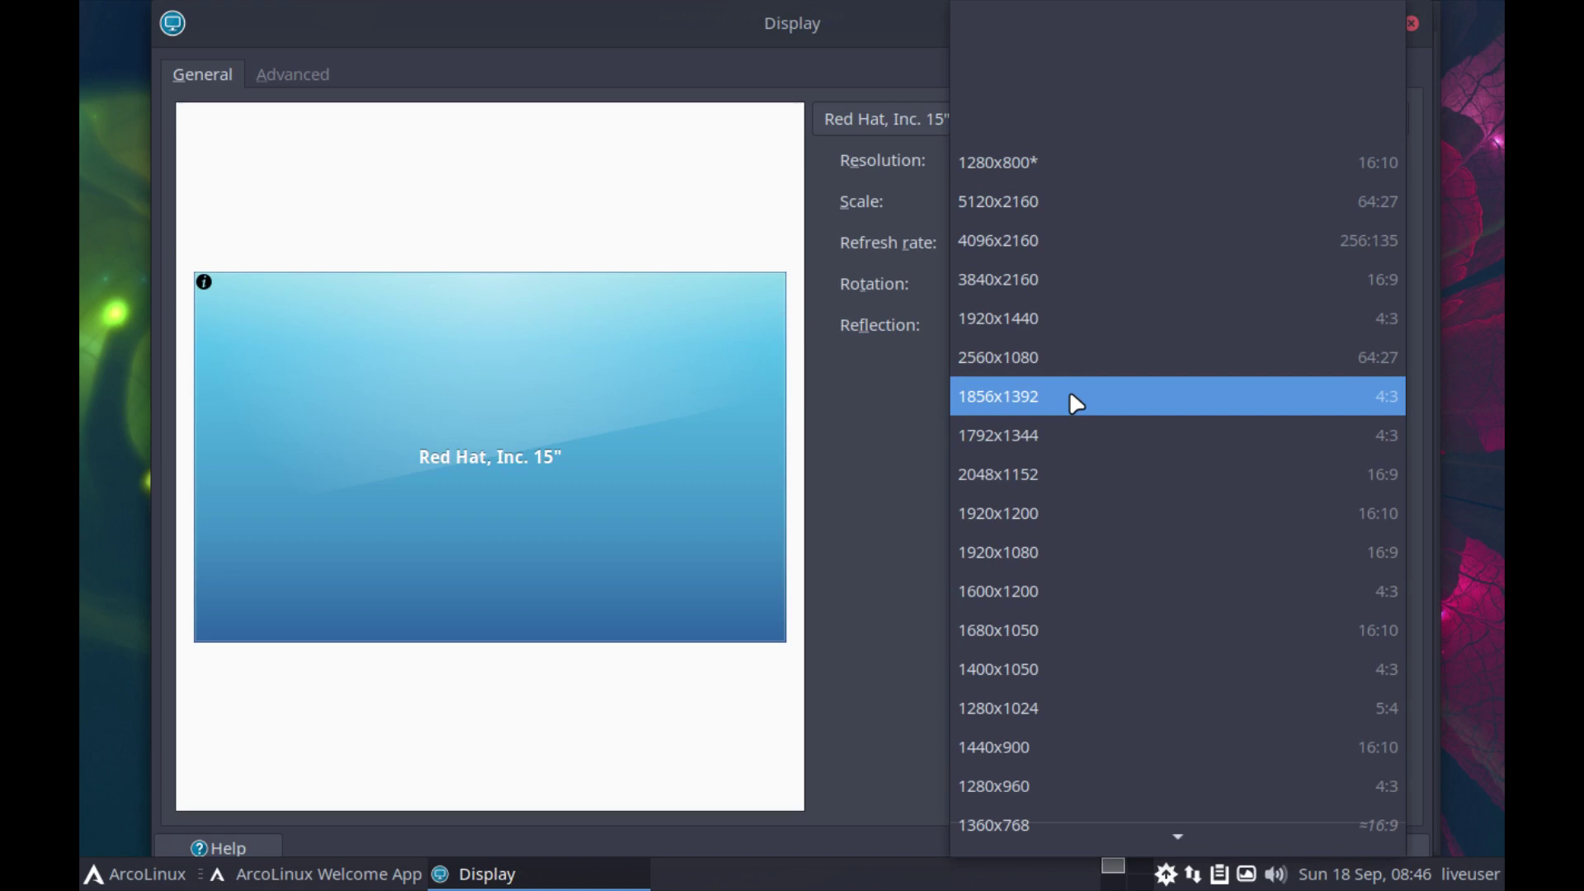
left_click(1082, 551)
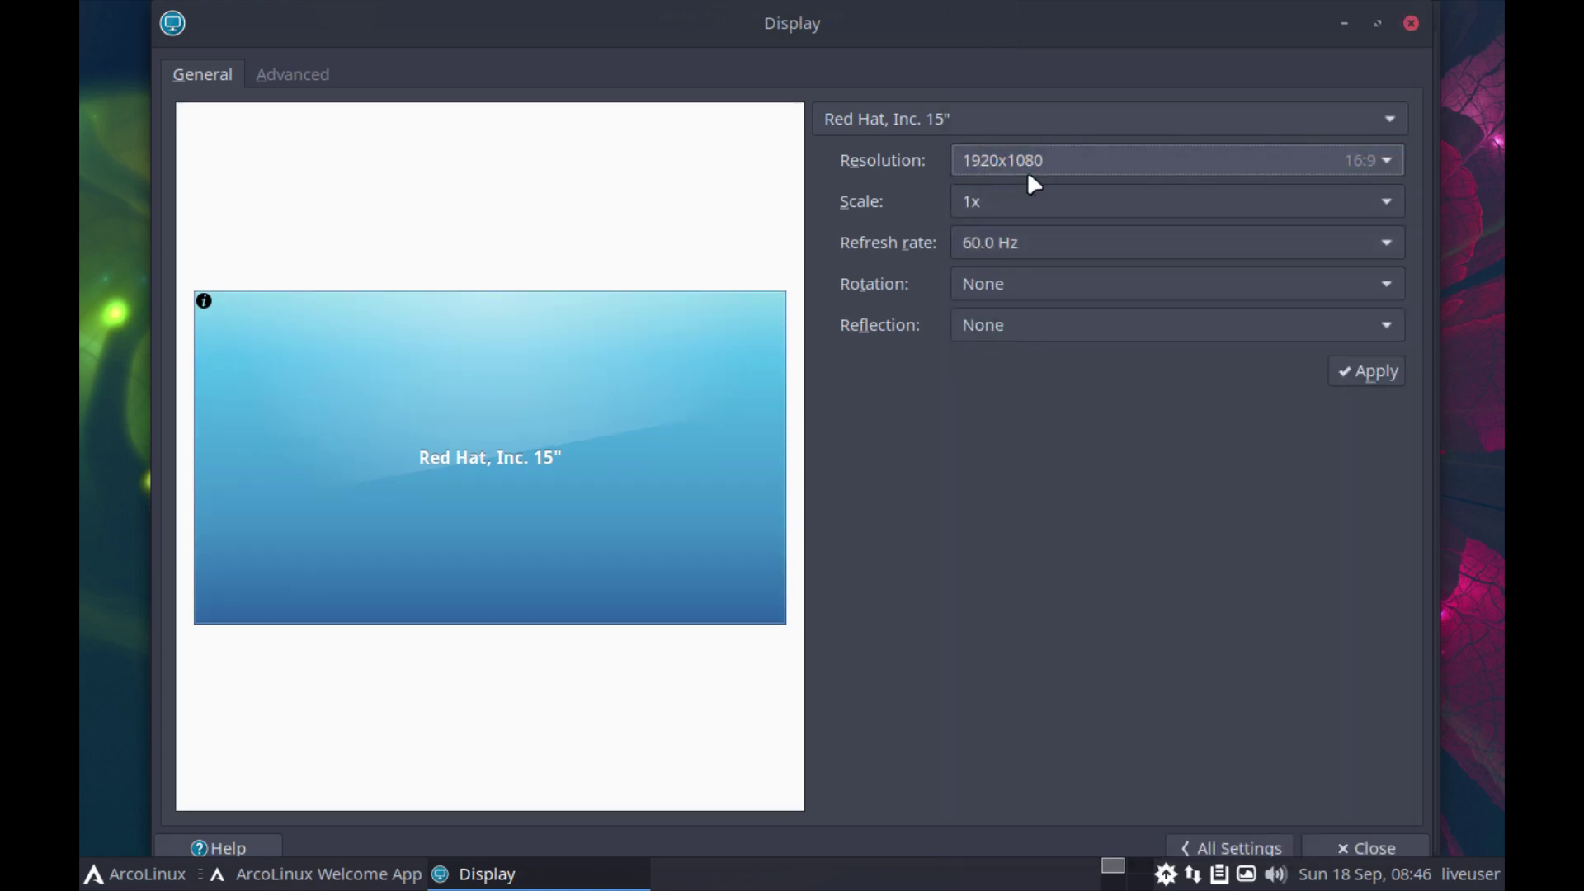
left_click(1376, 372)
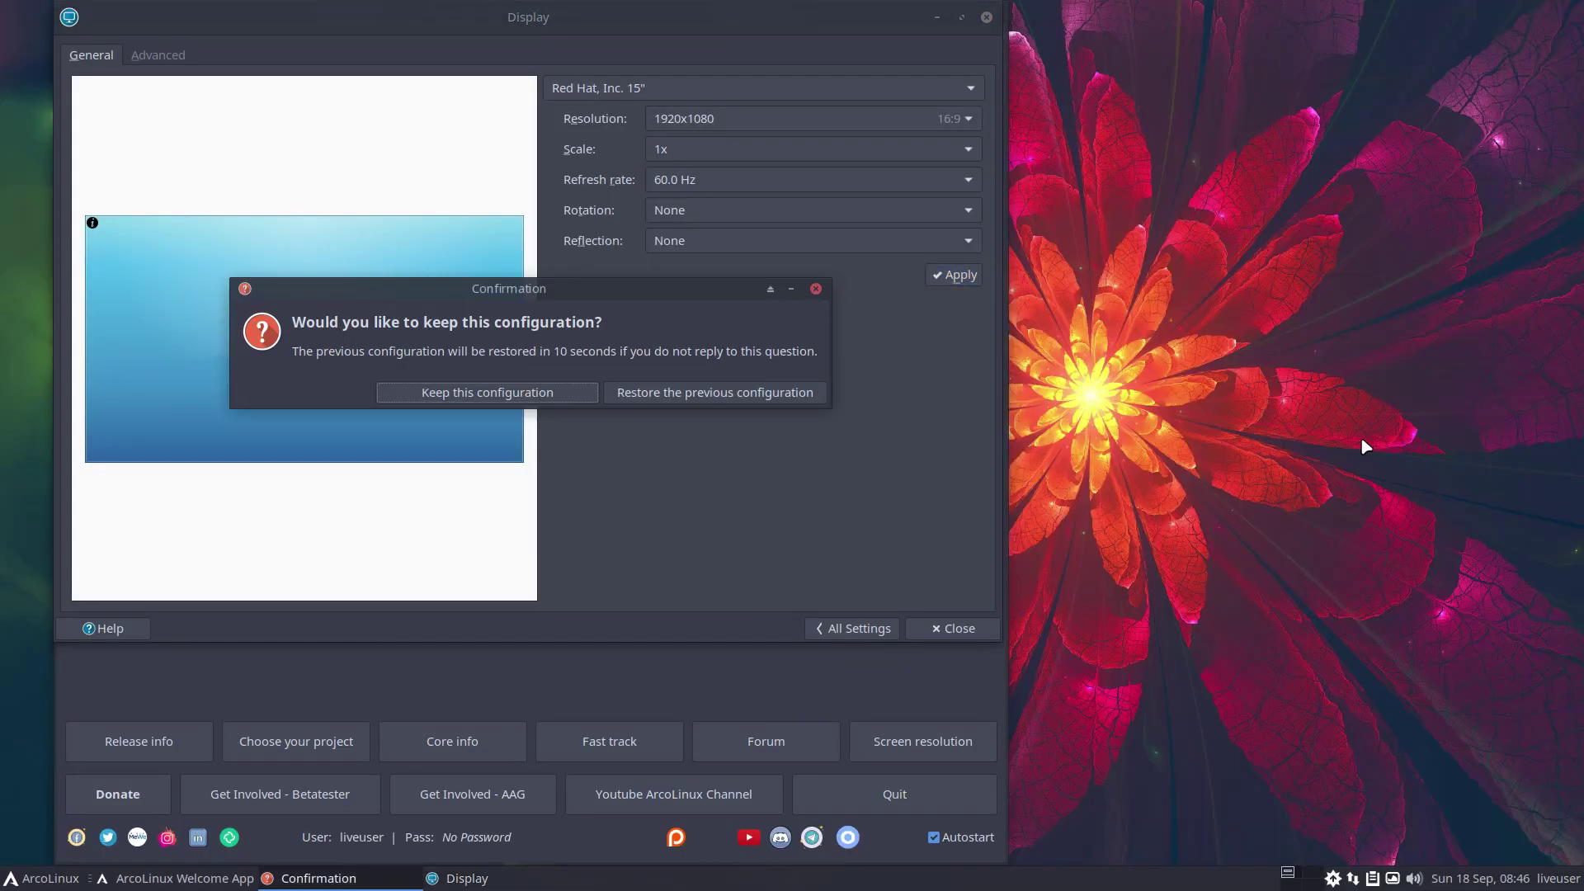
left_click(530, 392)
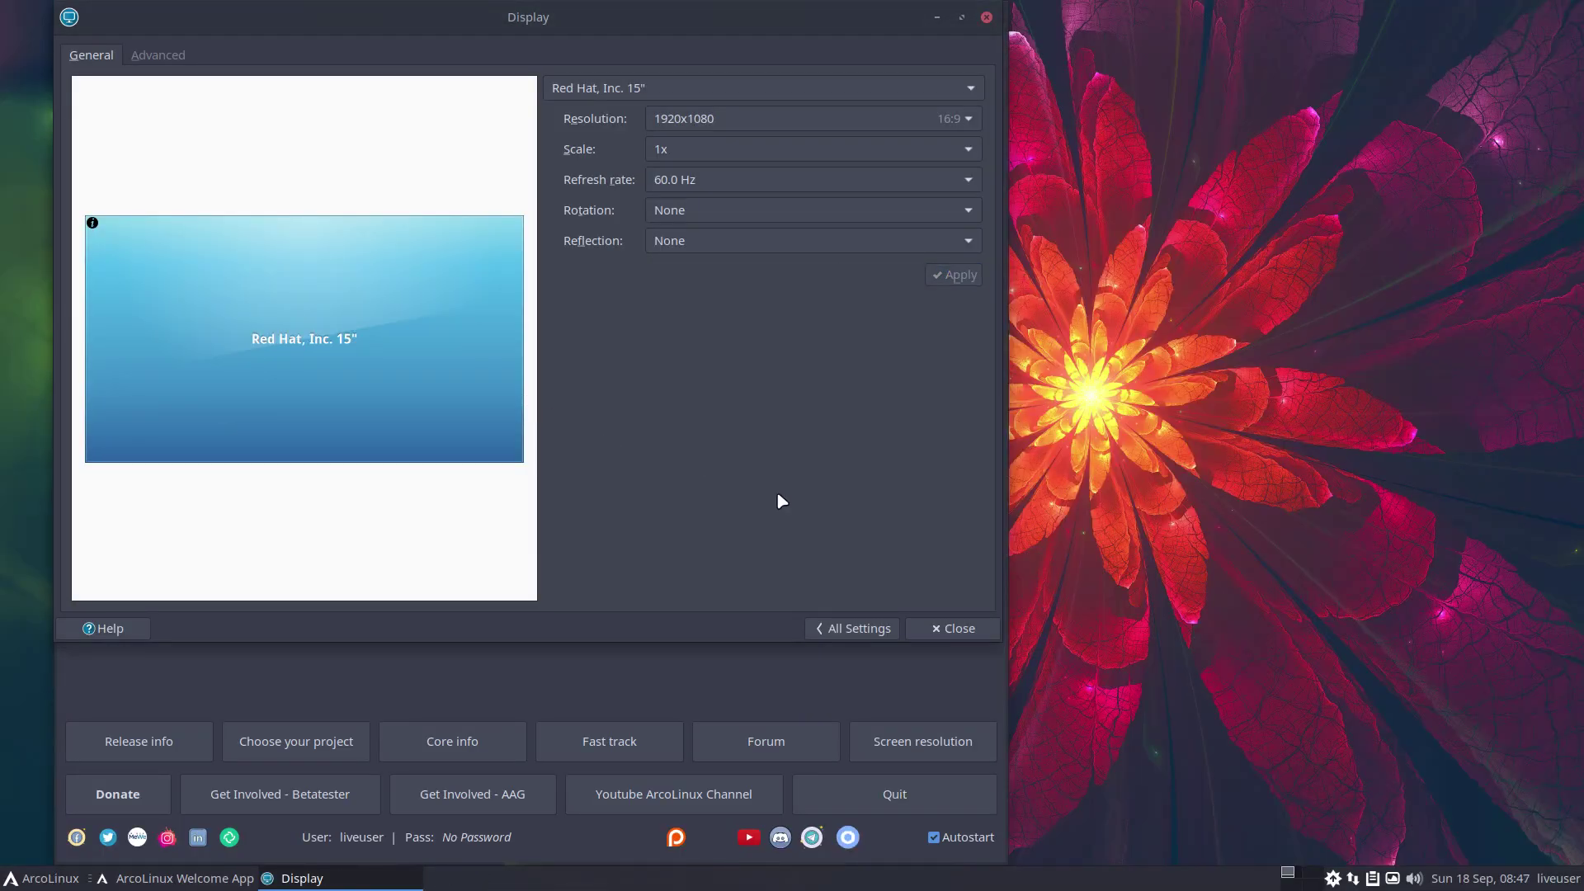
left_click(948, 632)
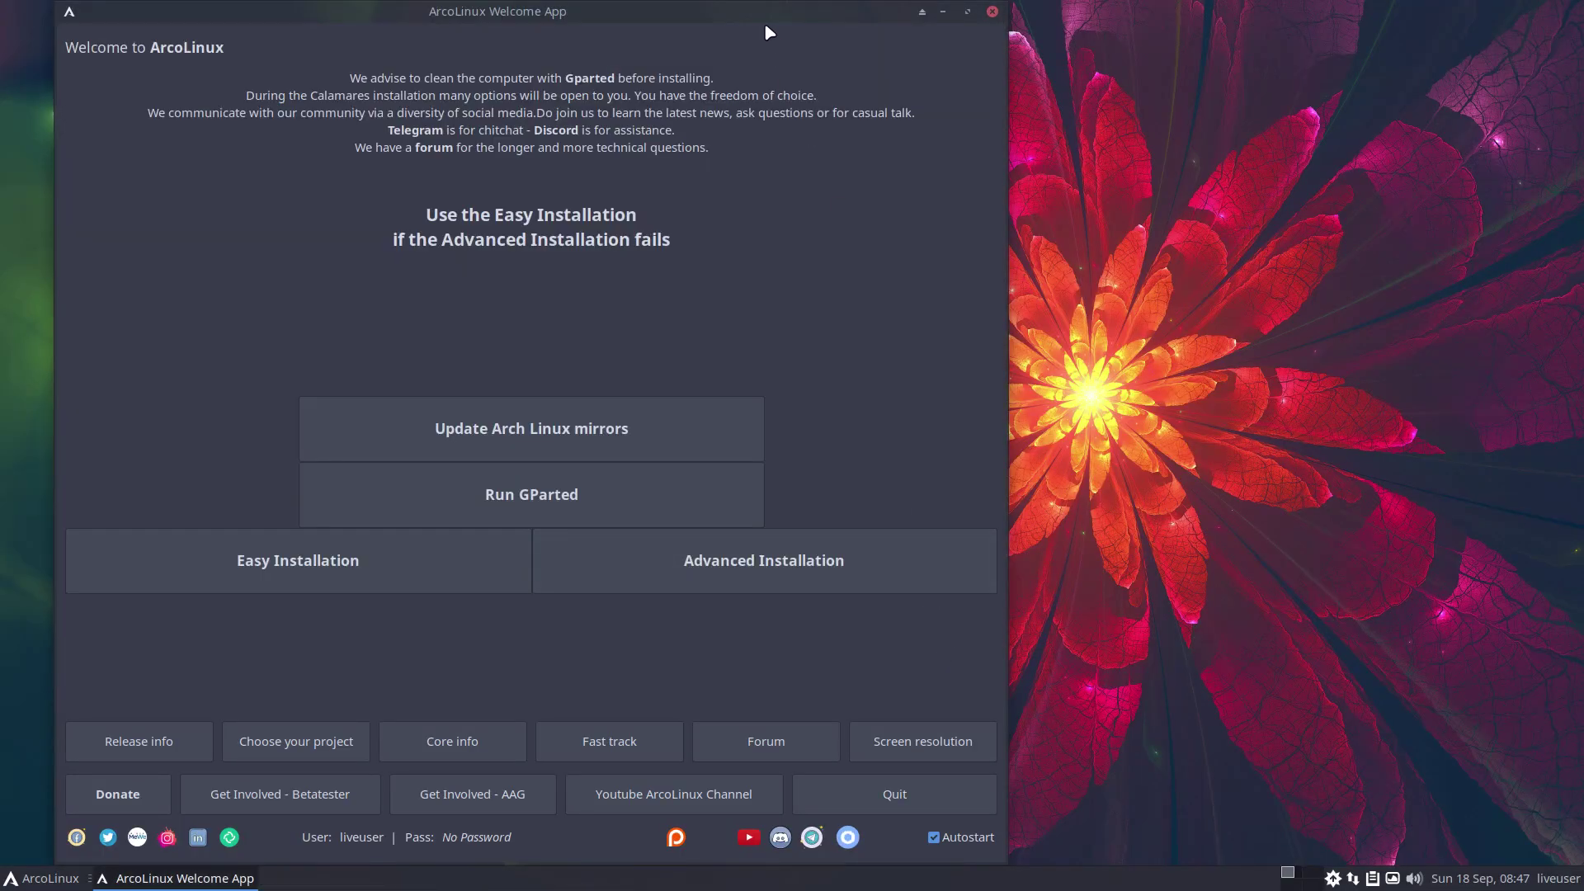
Move the ArcoLinux Welcome App window to the centre and quit it
left_click_drag(713, 11, 951, 119)
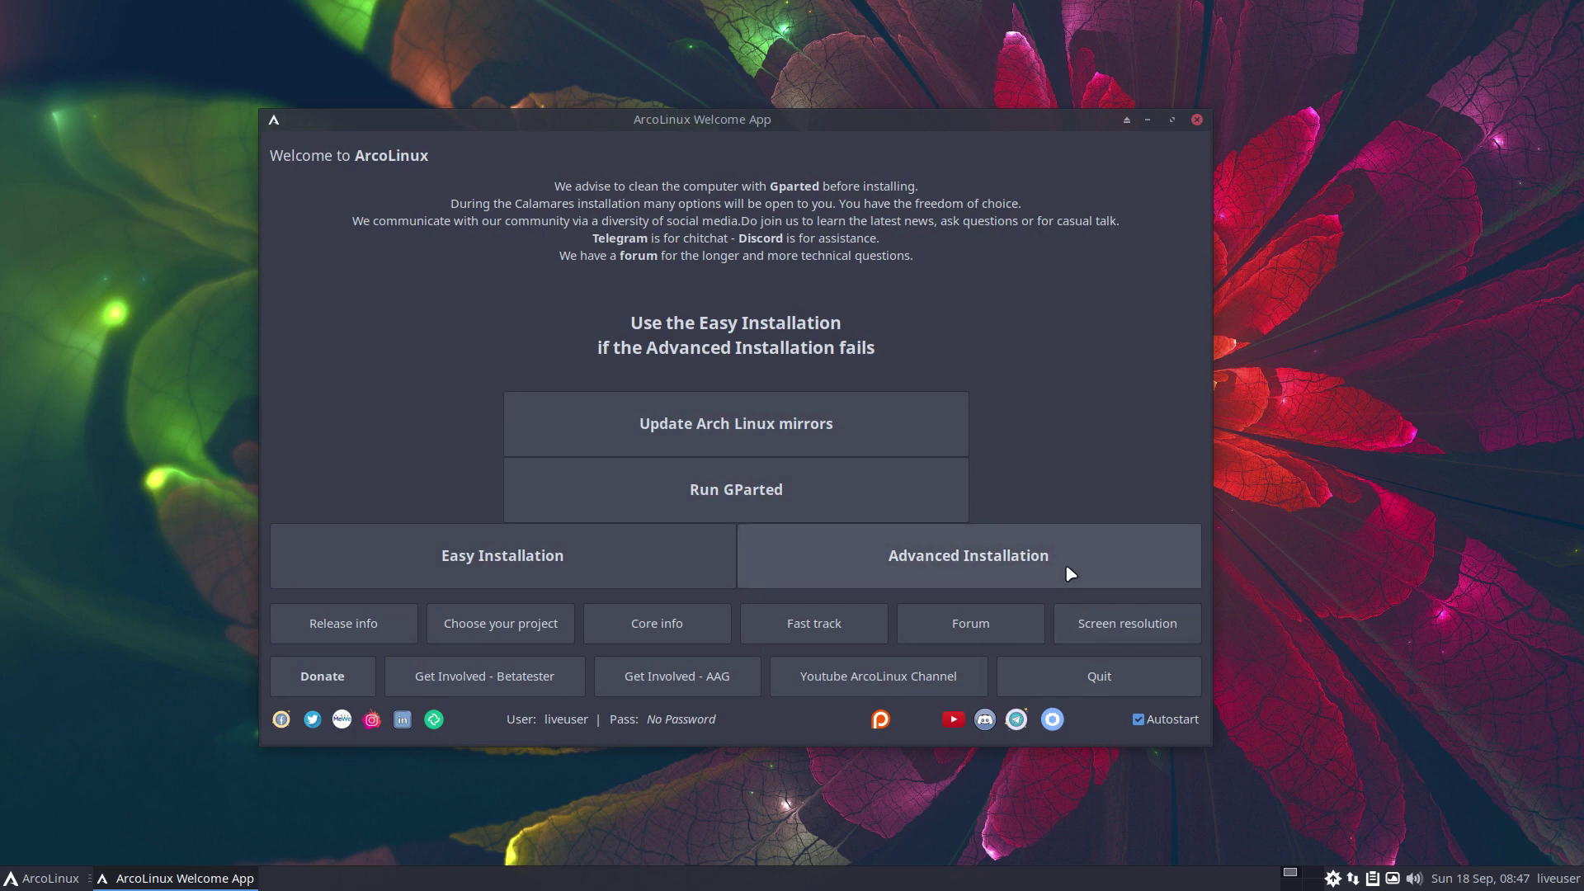
left_click(1117, 678)
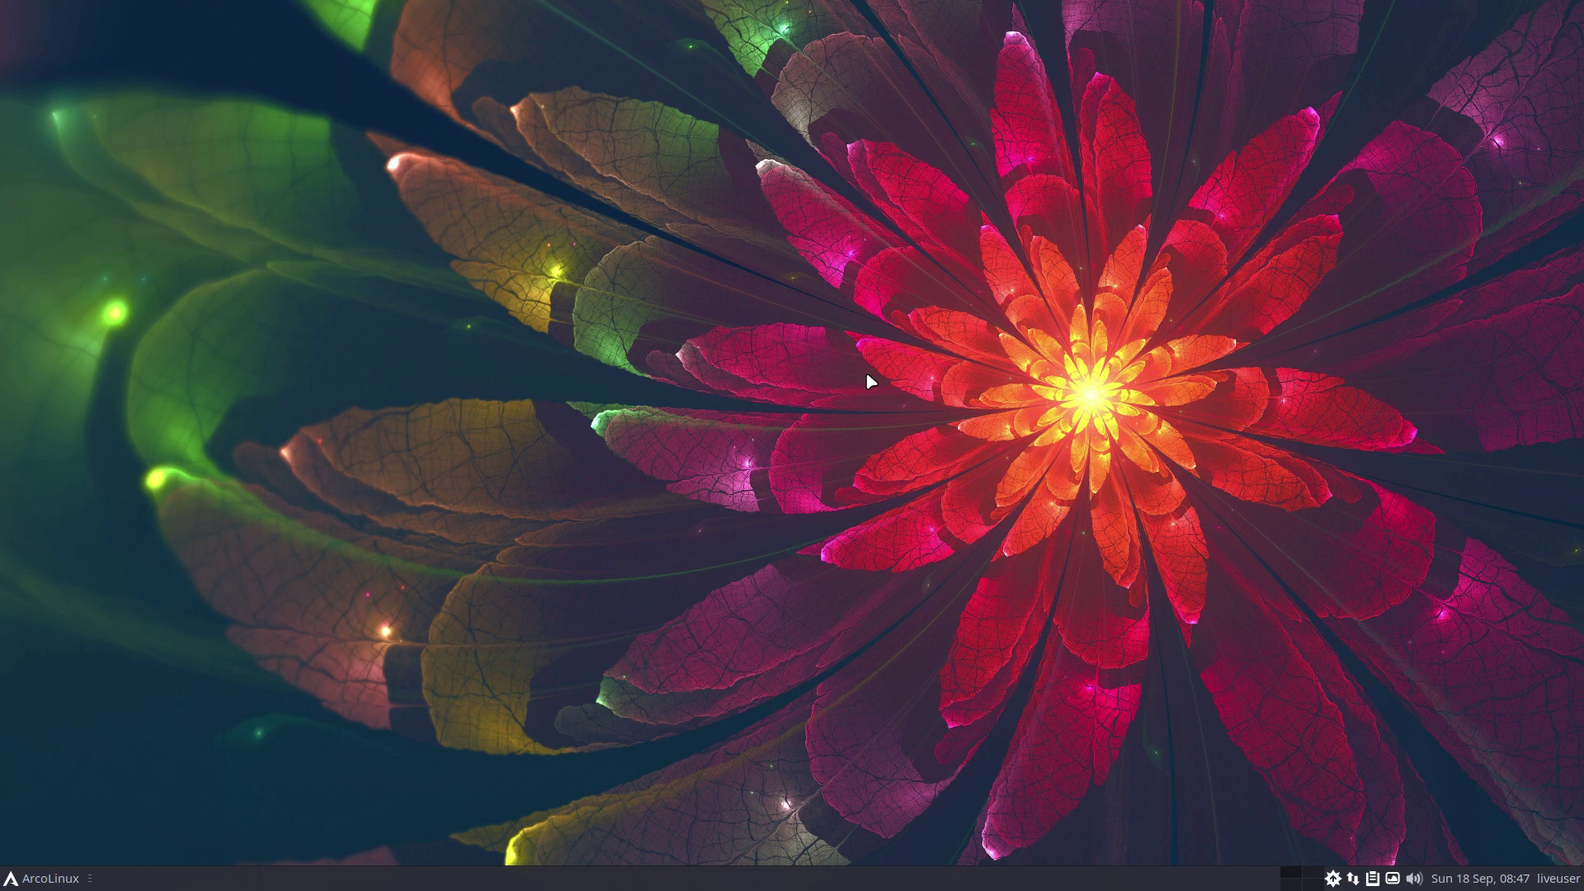
Open a full-screen terminal and switch the keyboard layout to Belgian with setxkbmap be
key("super+Return")
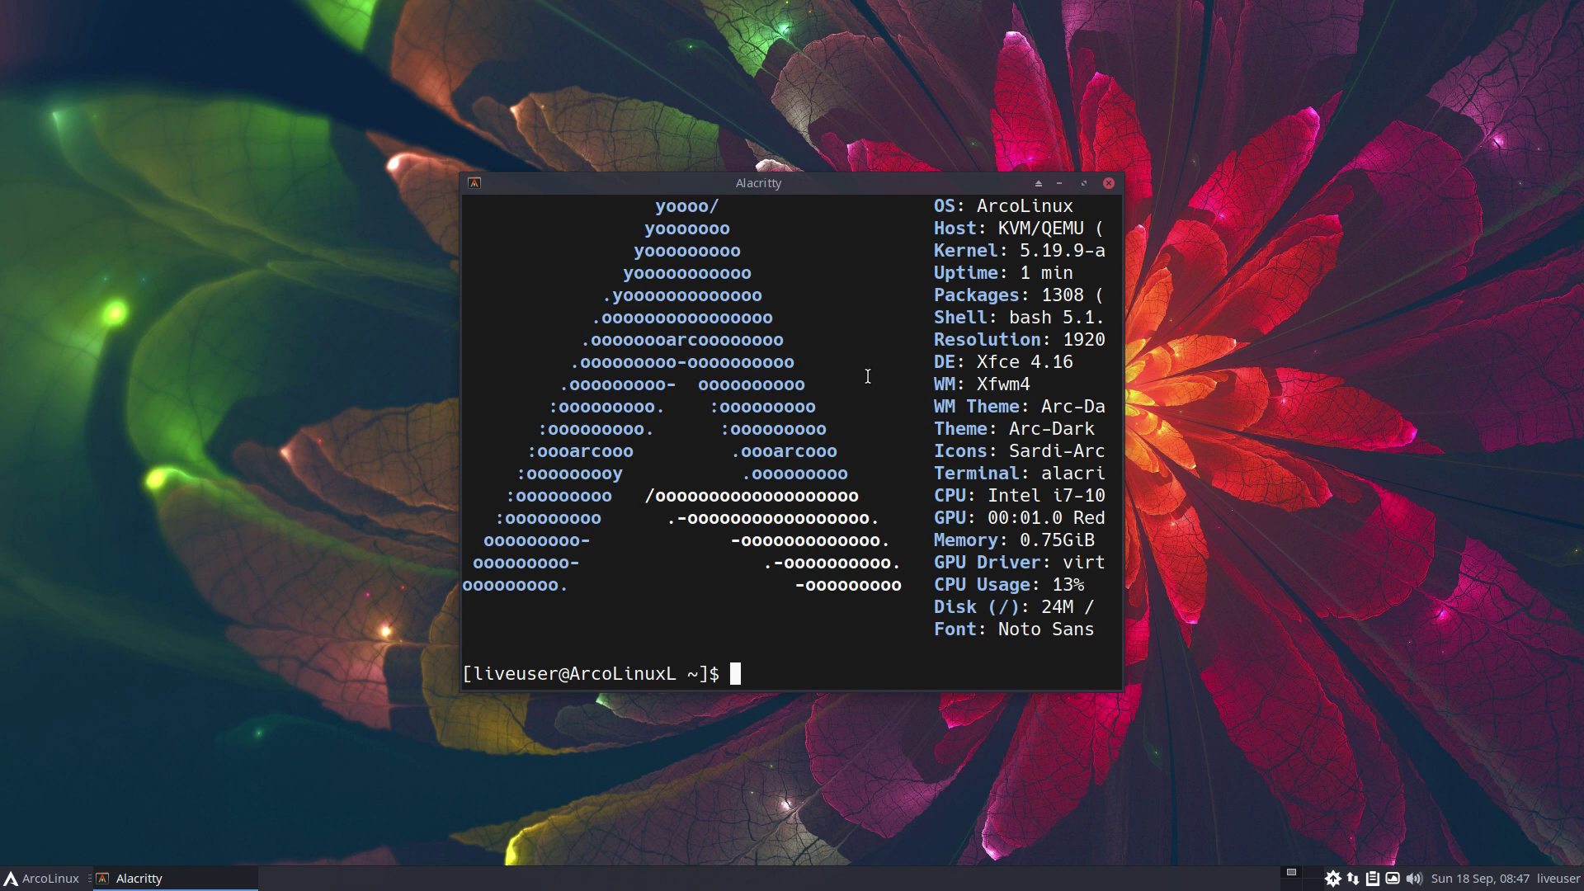
left_click(1084, 183)
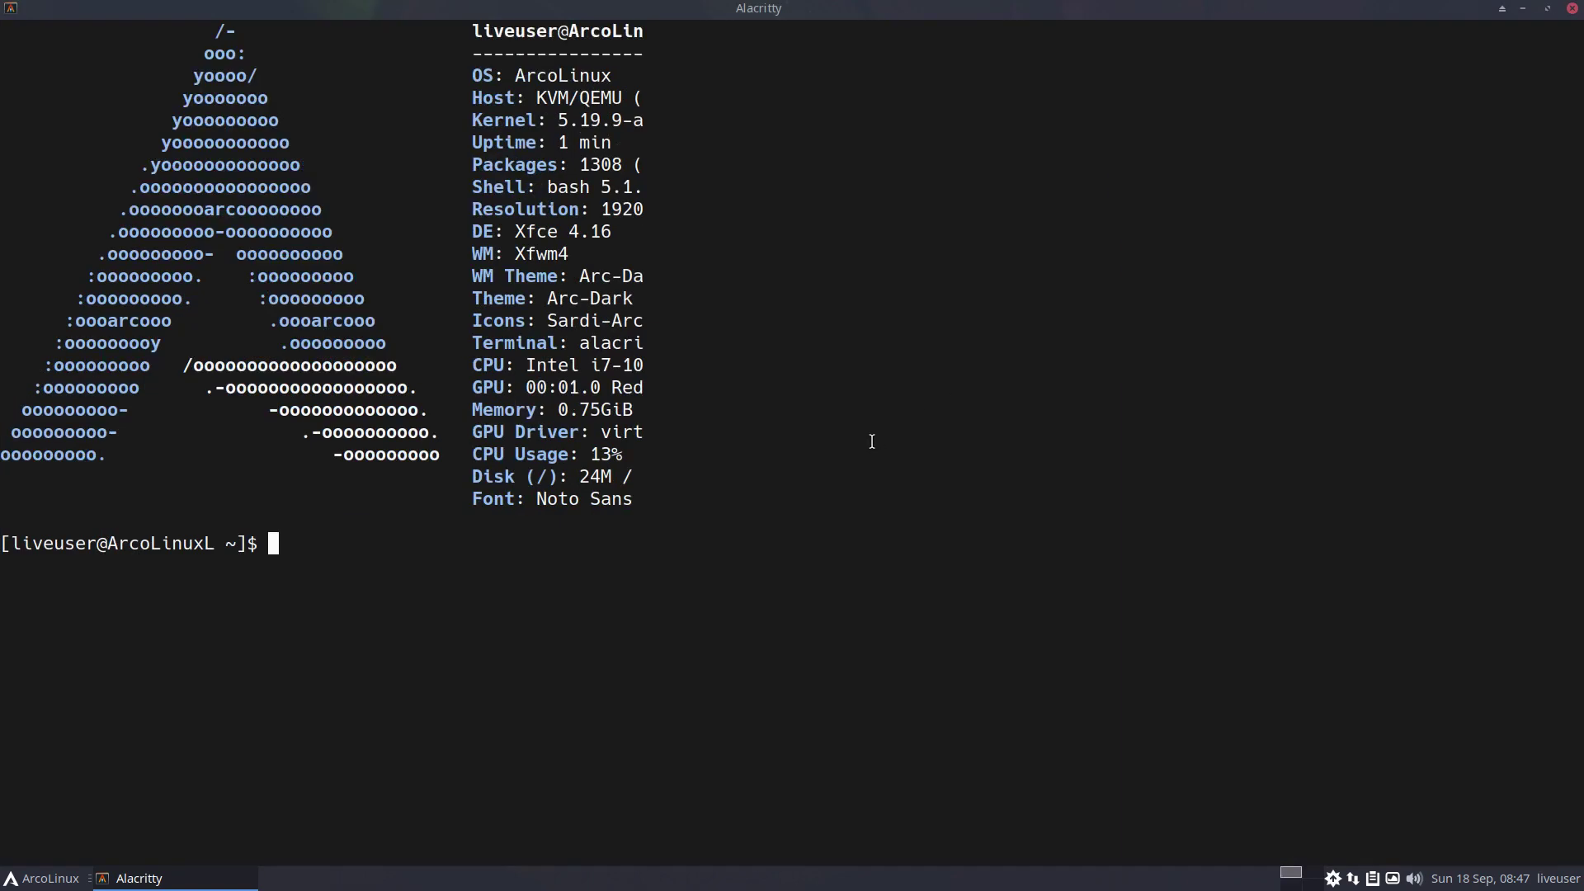
type("cleqr")
key("Return")
type("cle")
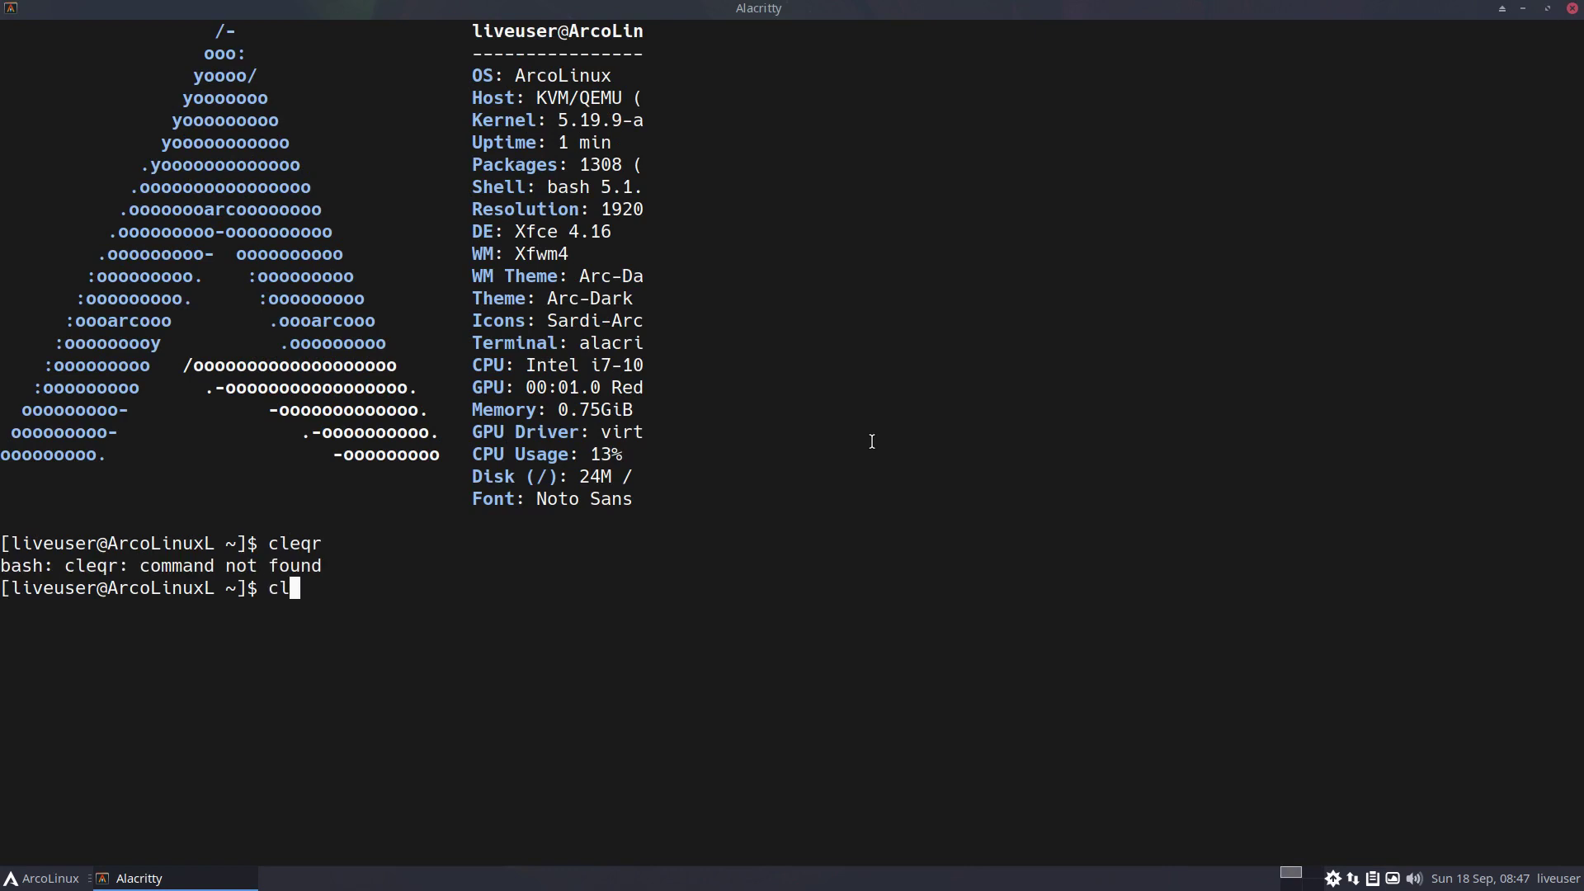
key("BackSpace")
key("BackSpace")
key("BackSpace")
type("setxkbmap be")
key("Return")
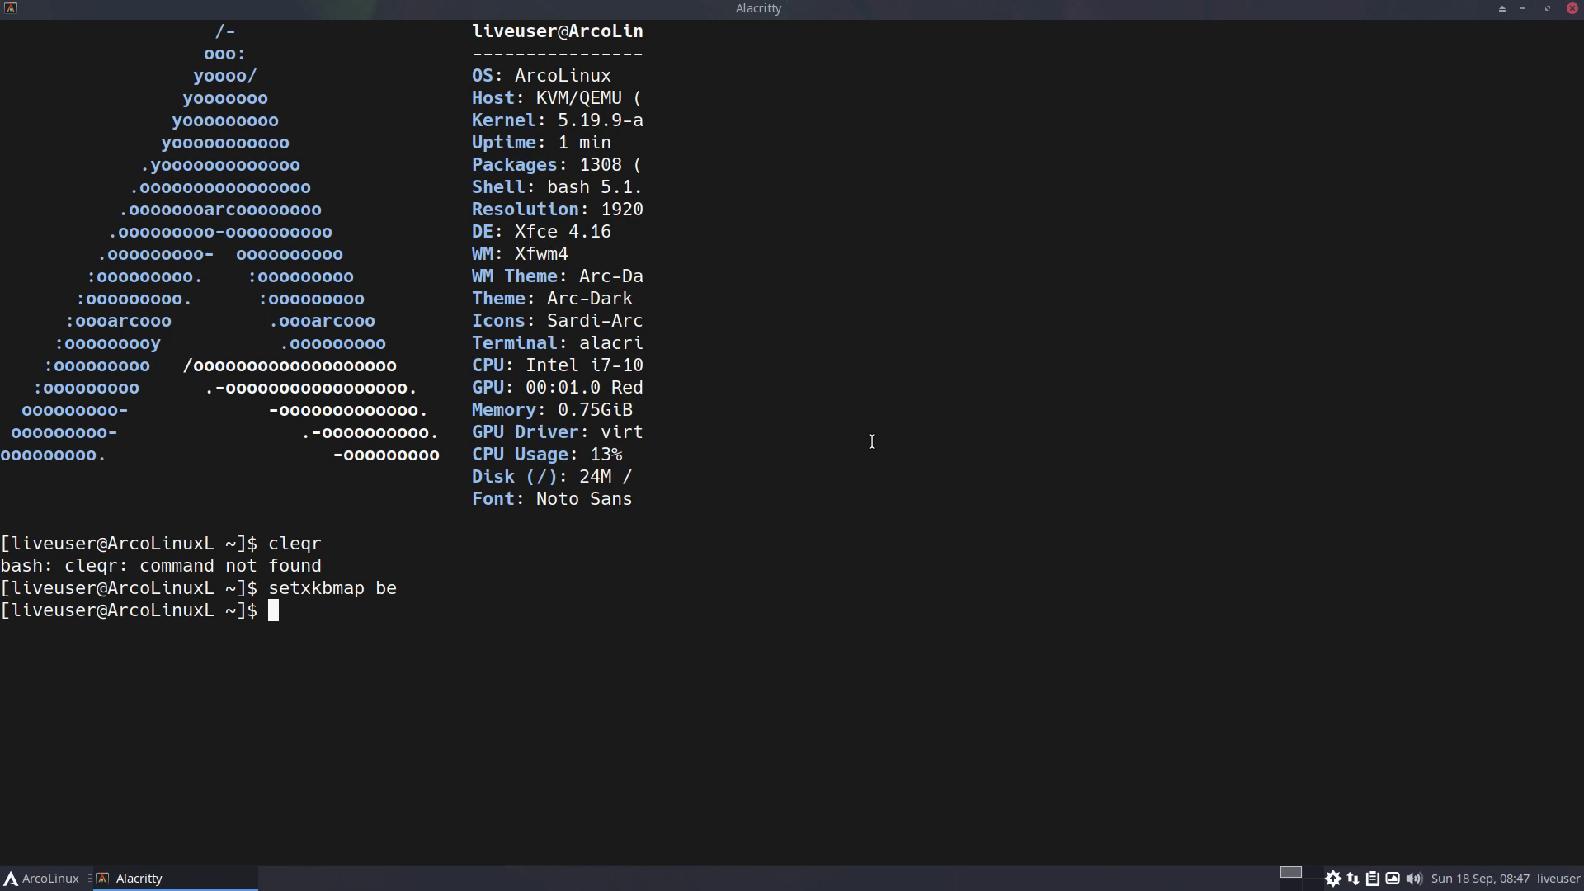
Clear the terminal and launch arandr to show the Virtual-1 screen layout
type("clear")
key("Return")
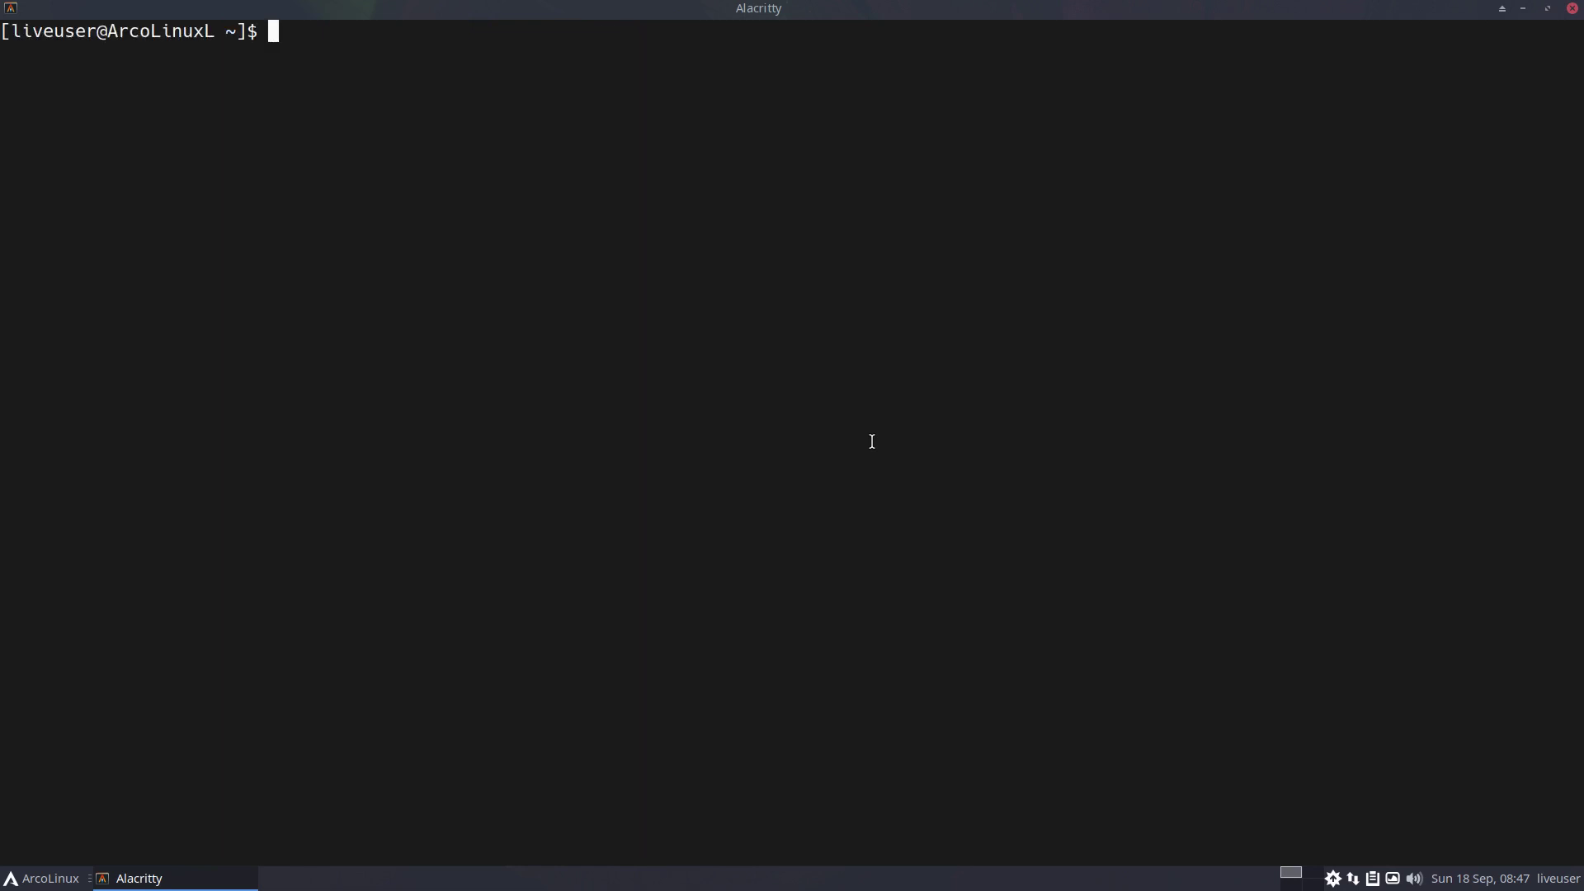
type("arandr")
key("Return")
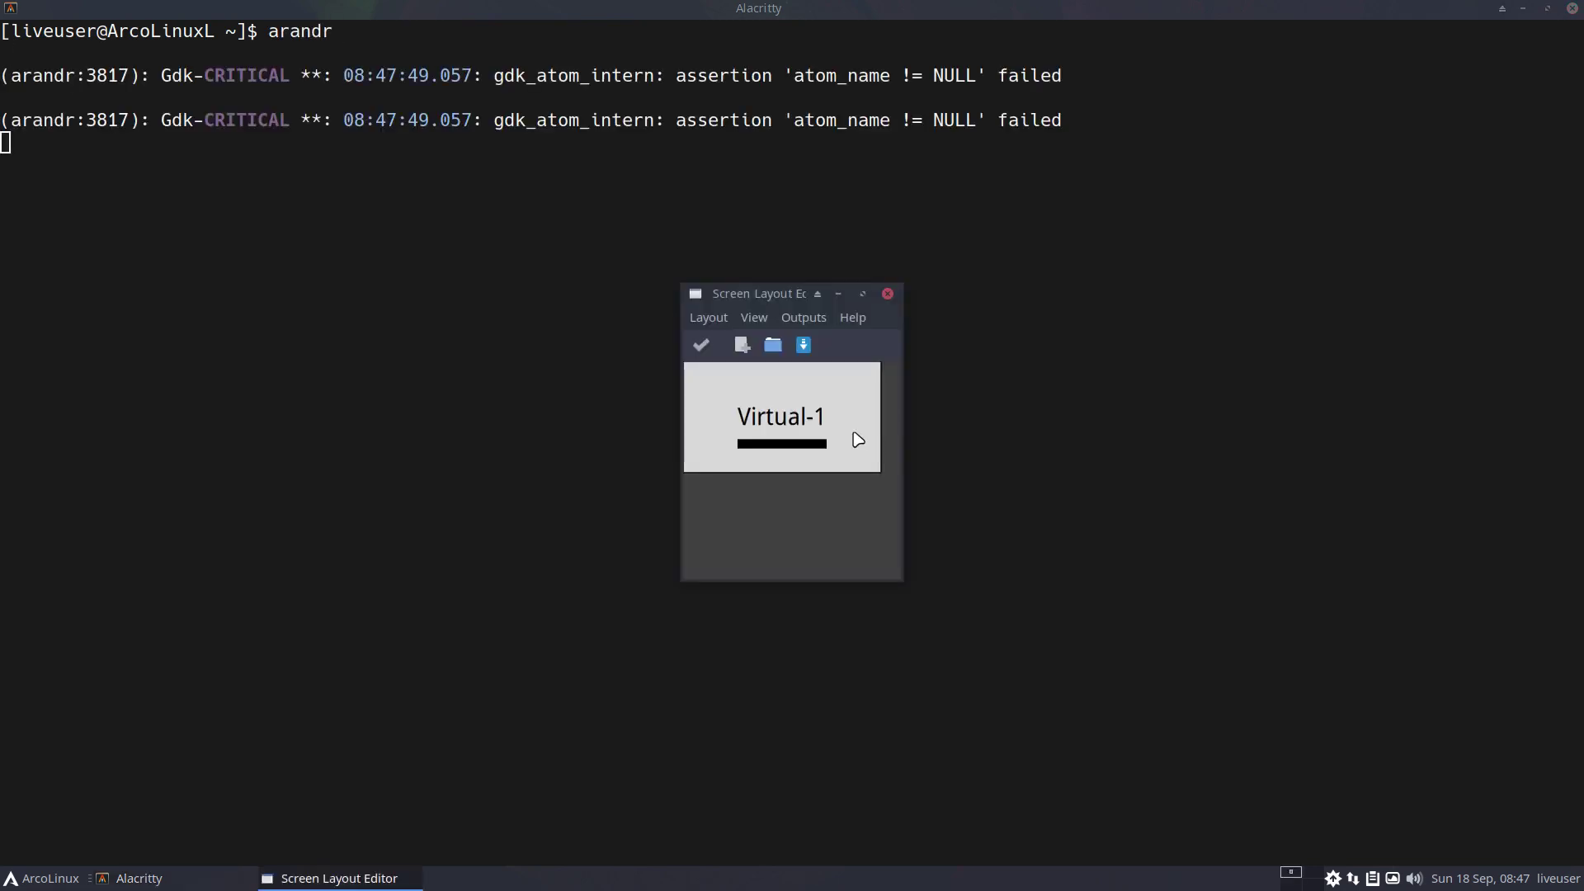
Nudge the Virtual-1 box, confirm its resolution is 1920x1080, and close ARandR unchanged
mouse_move(823, 418)
left_mouse_down()
mouse_move(824, 533)
mouse_move(821, 423)
left_mouse_up()
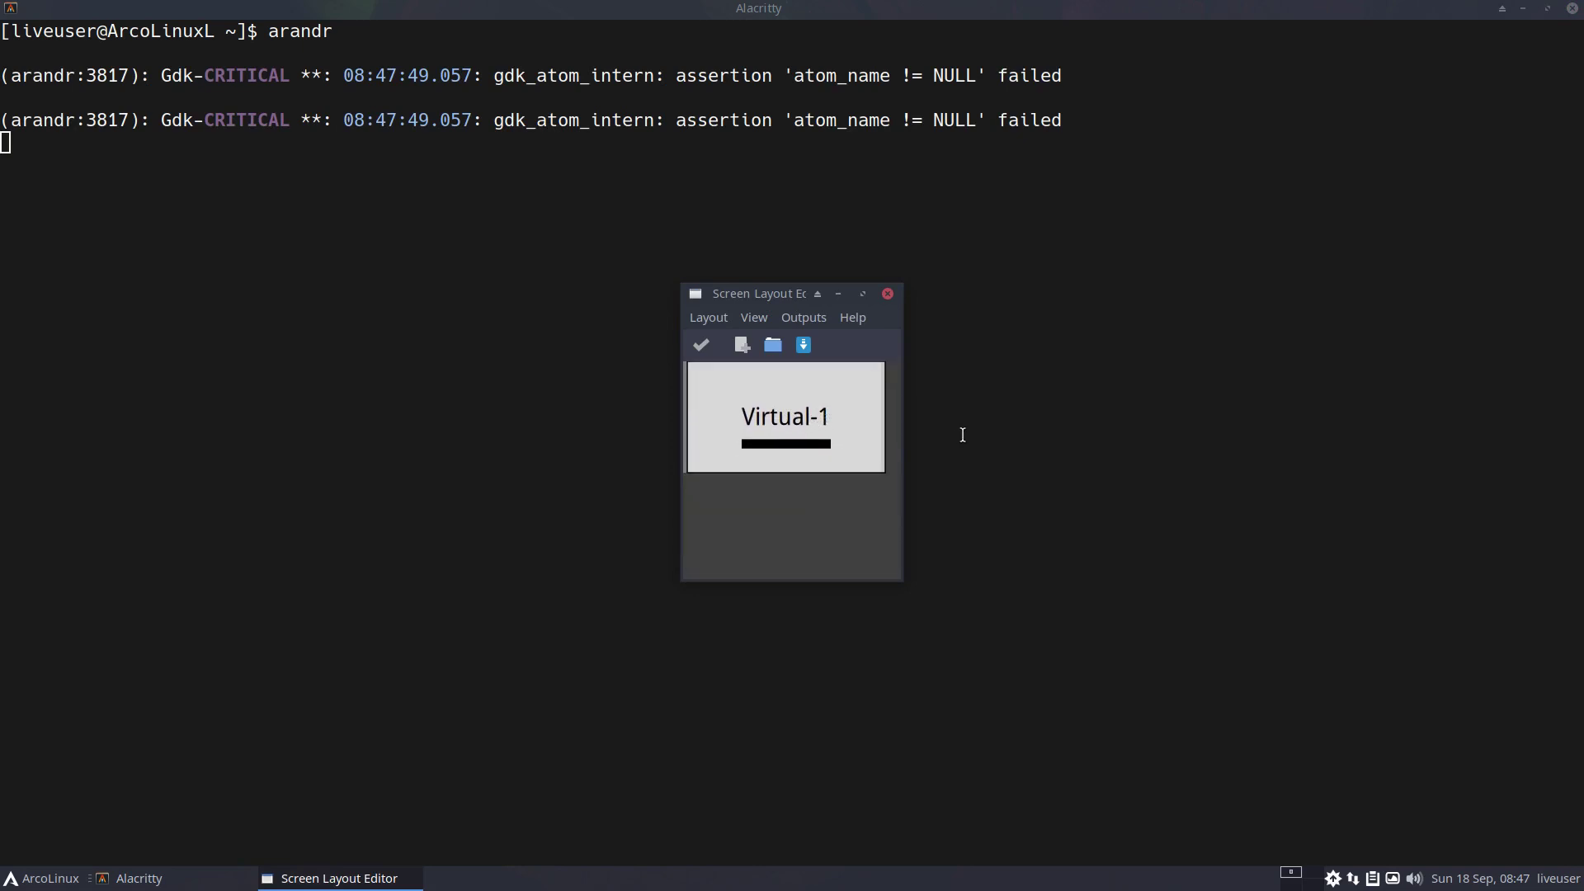
left_click_drag(859, 434, 916, 453)
left_click(760, 321)
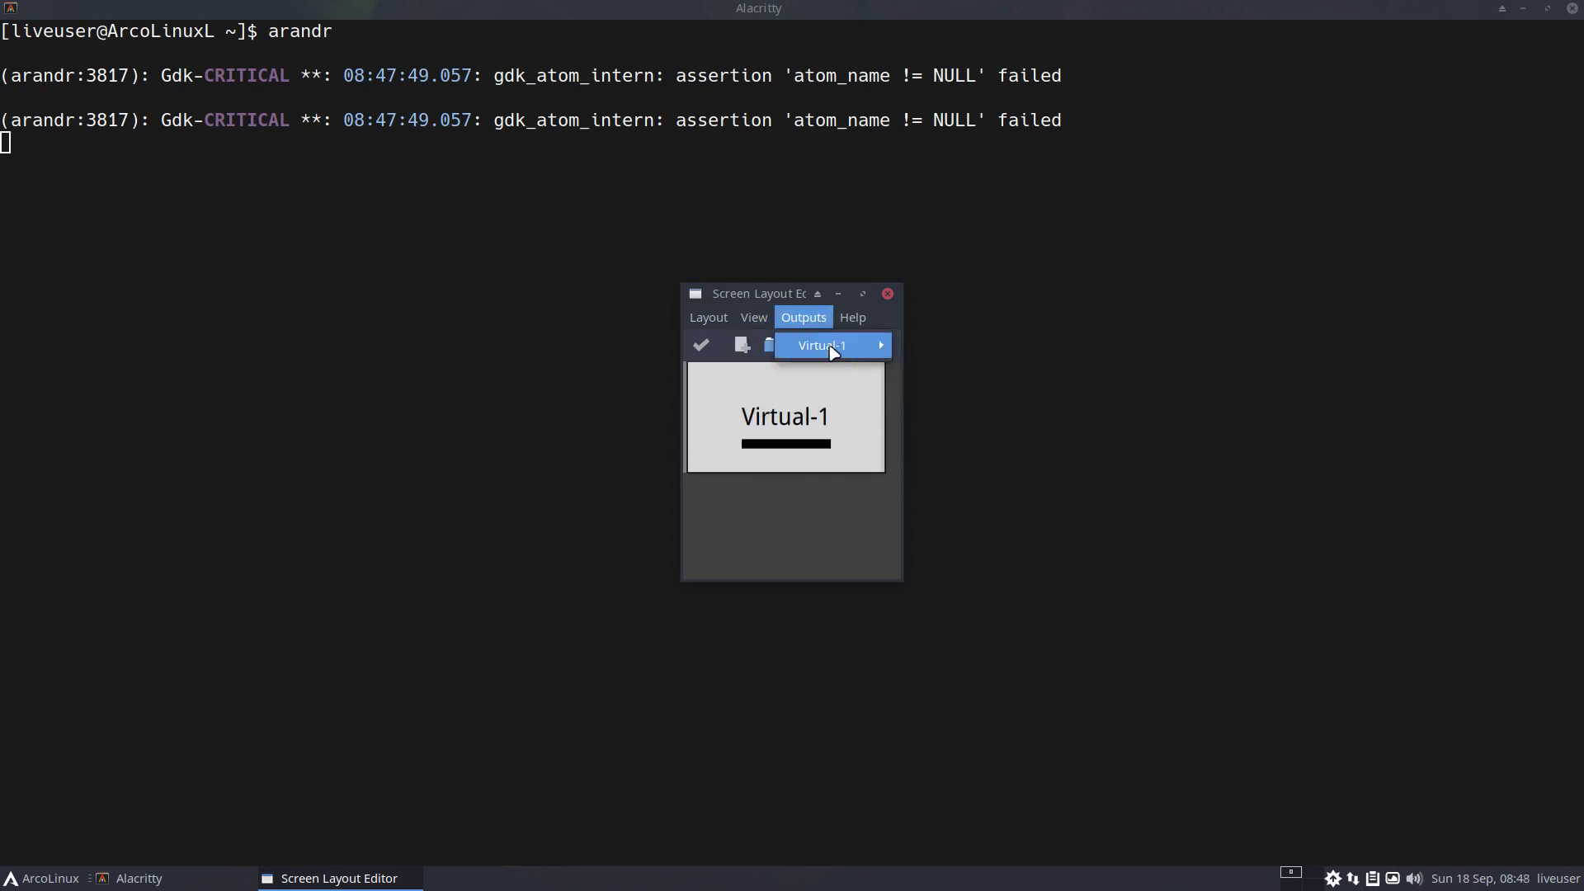
mouse_move(825, 345)
mouse_move(949, 396)
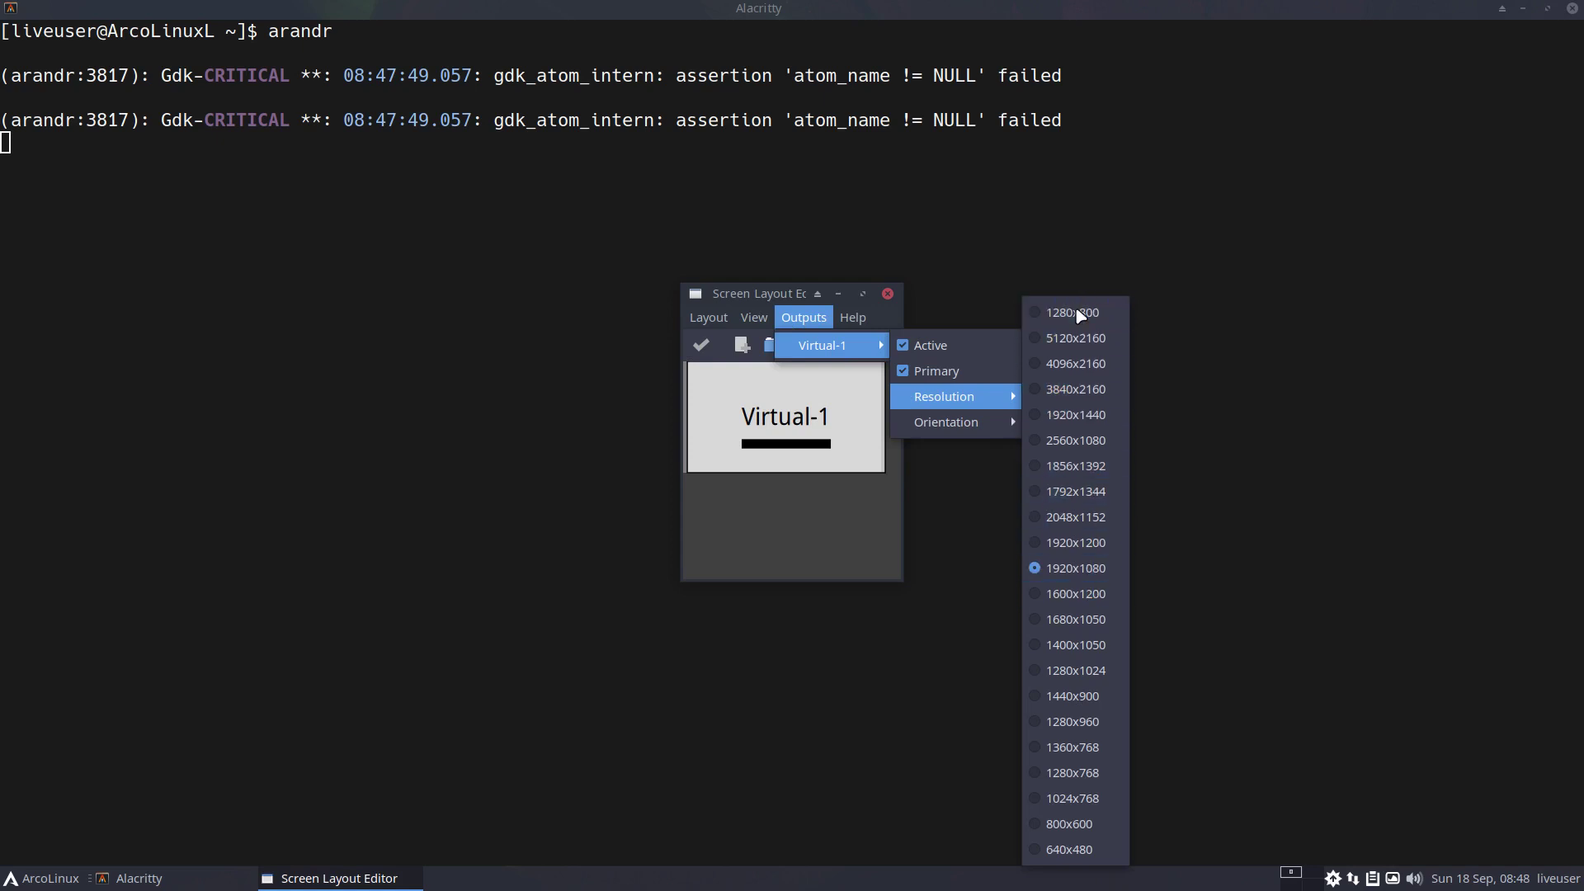
left_click(875, 491)
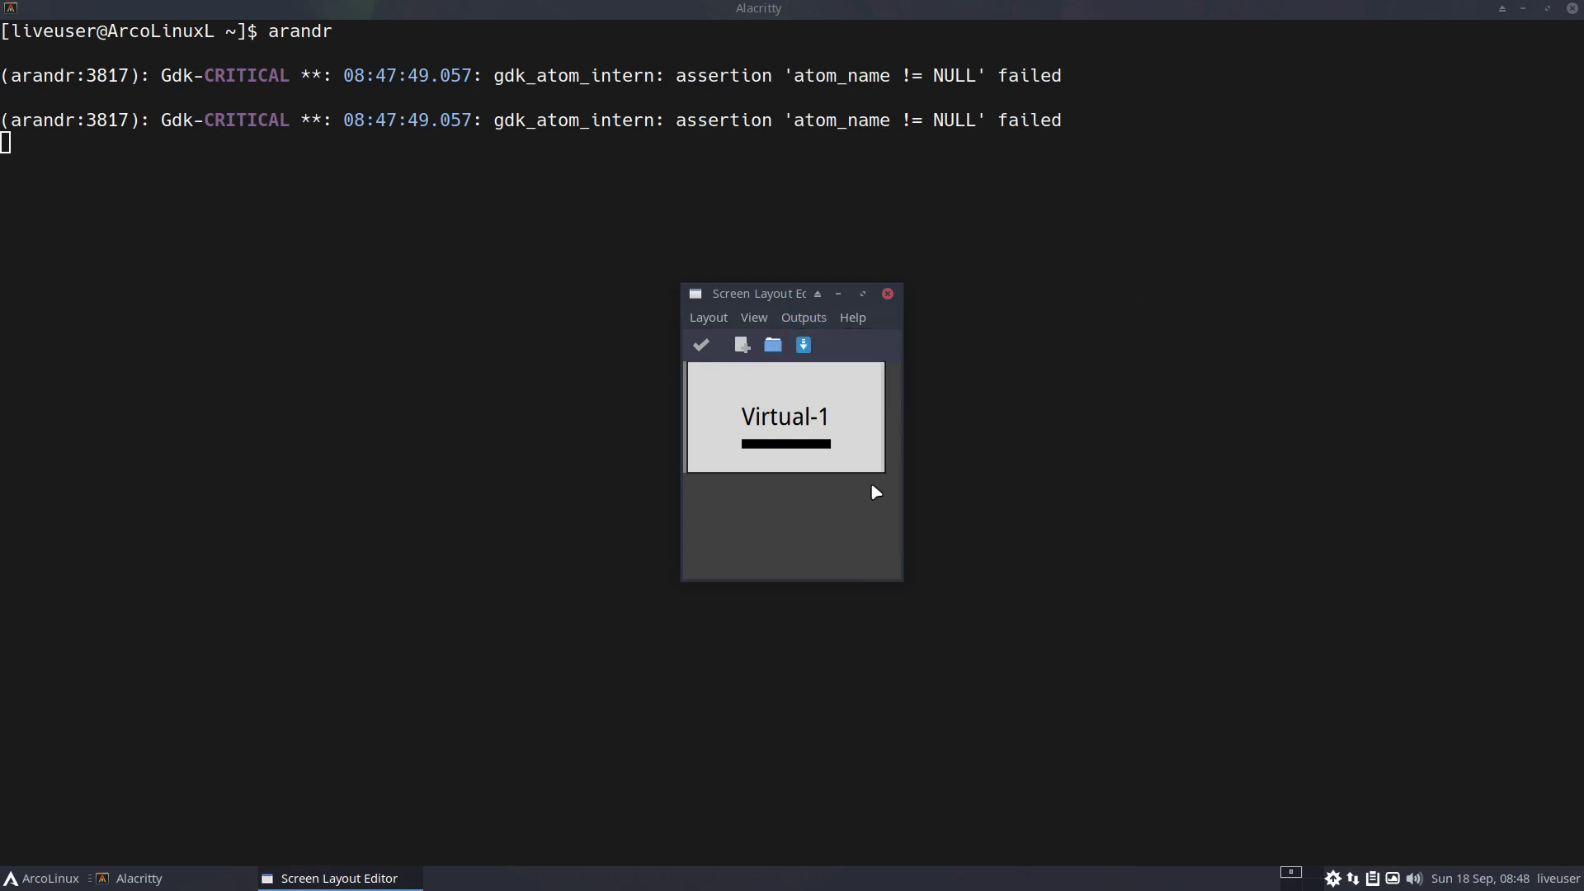
left_click(888, 295)
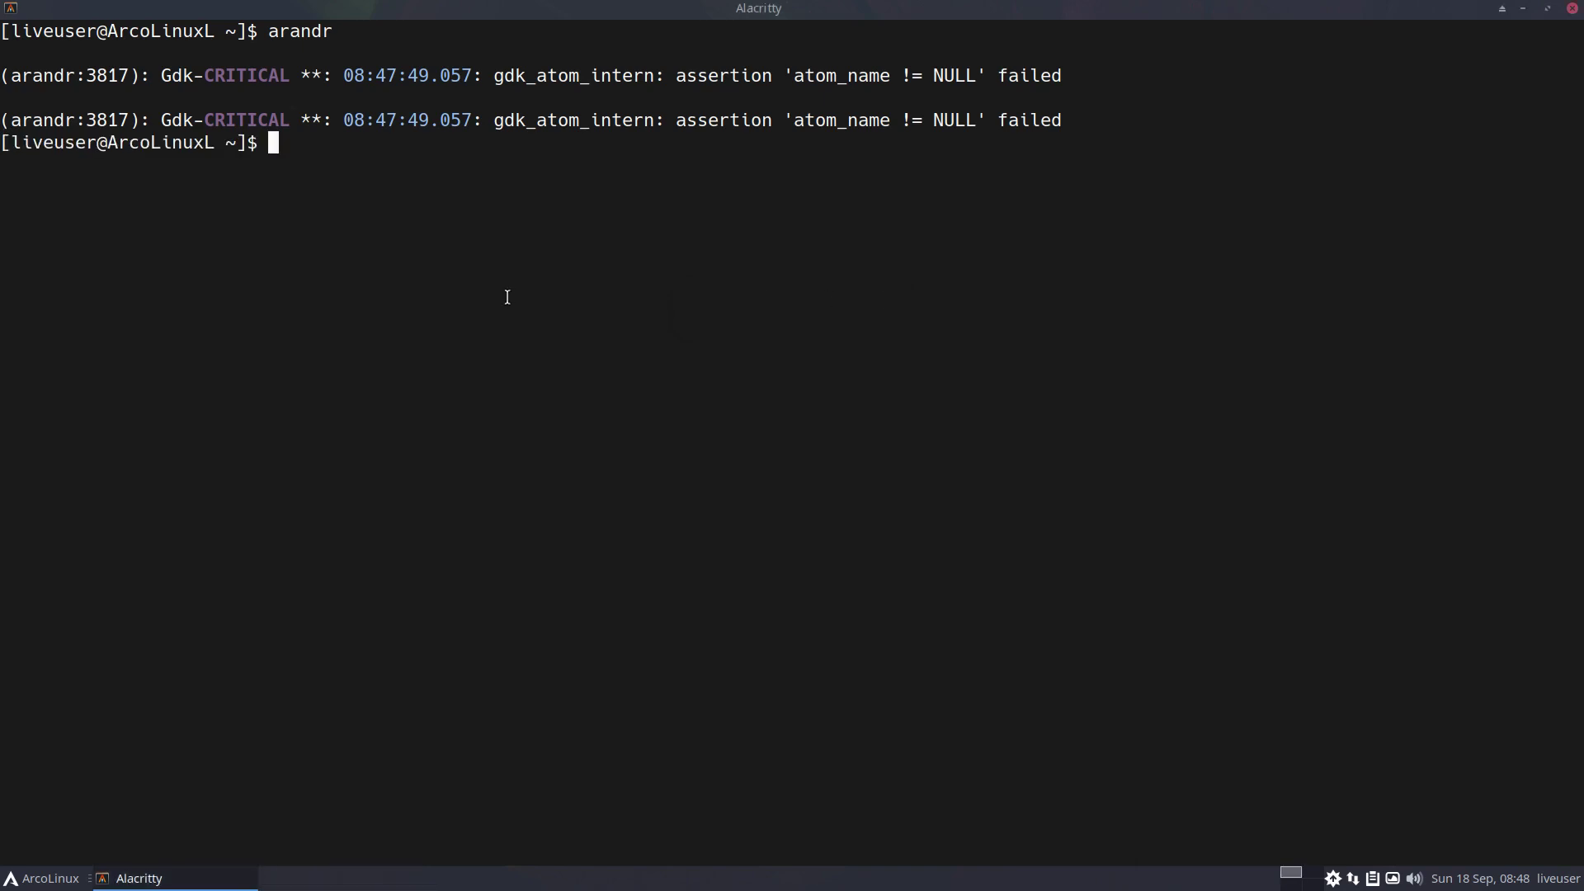
Run xrandr to list Virtual-1 at 1920x1080 current, then relaunch arandr
type("xrandr")
key("Return")
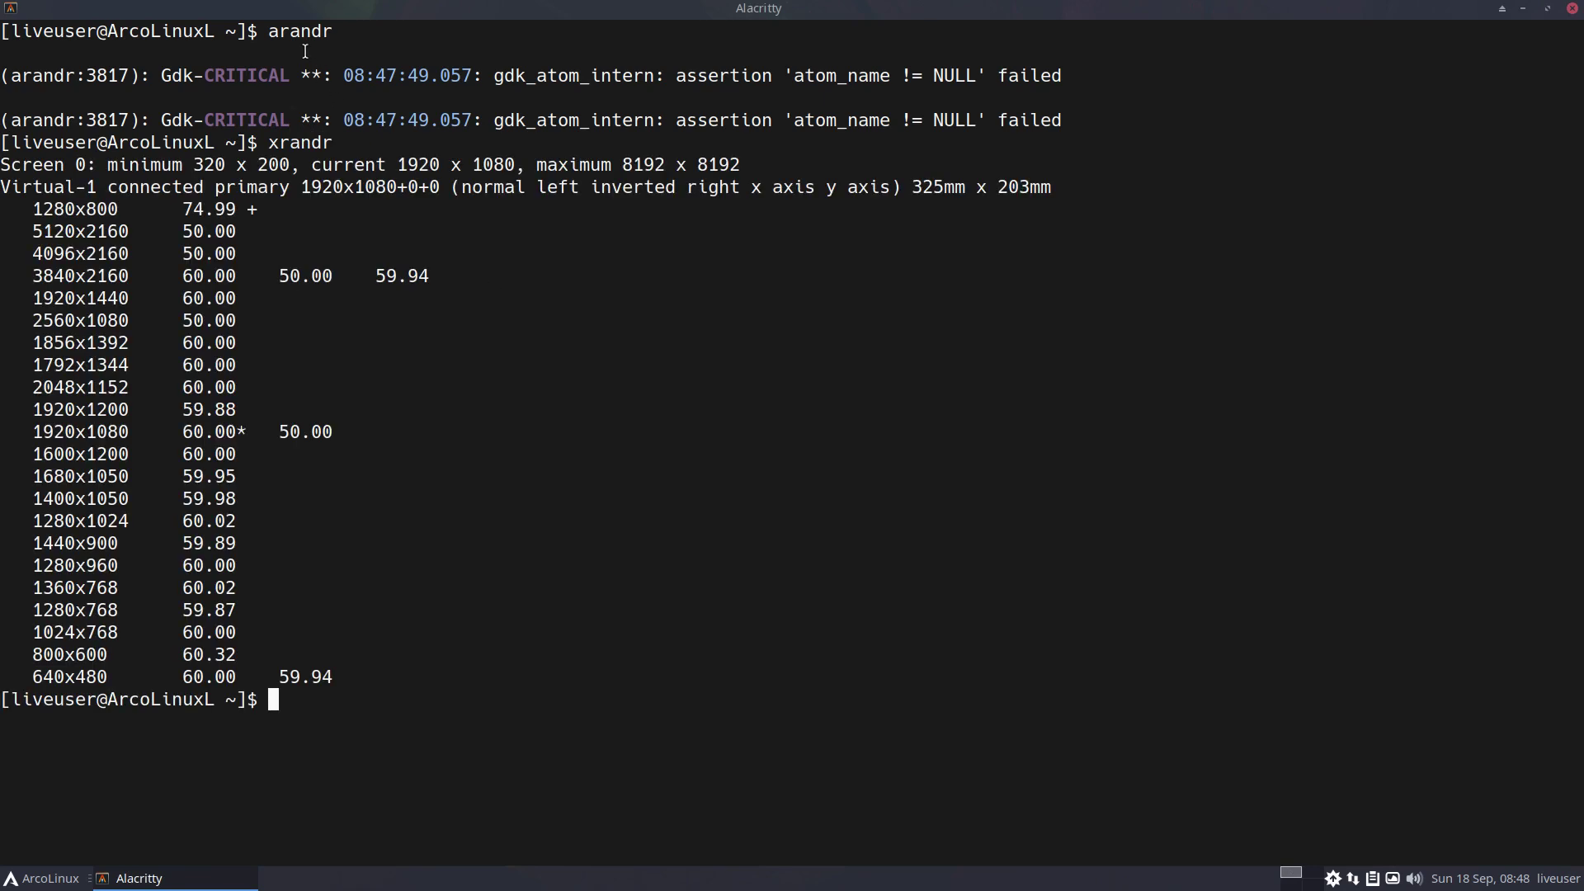
type("arandr")
key("Return")
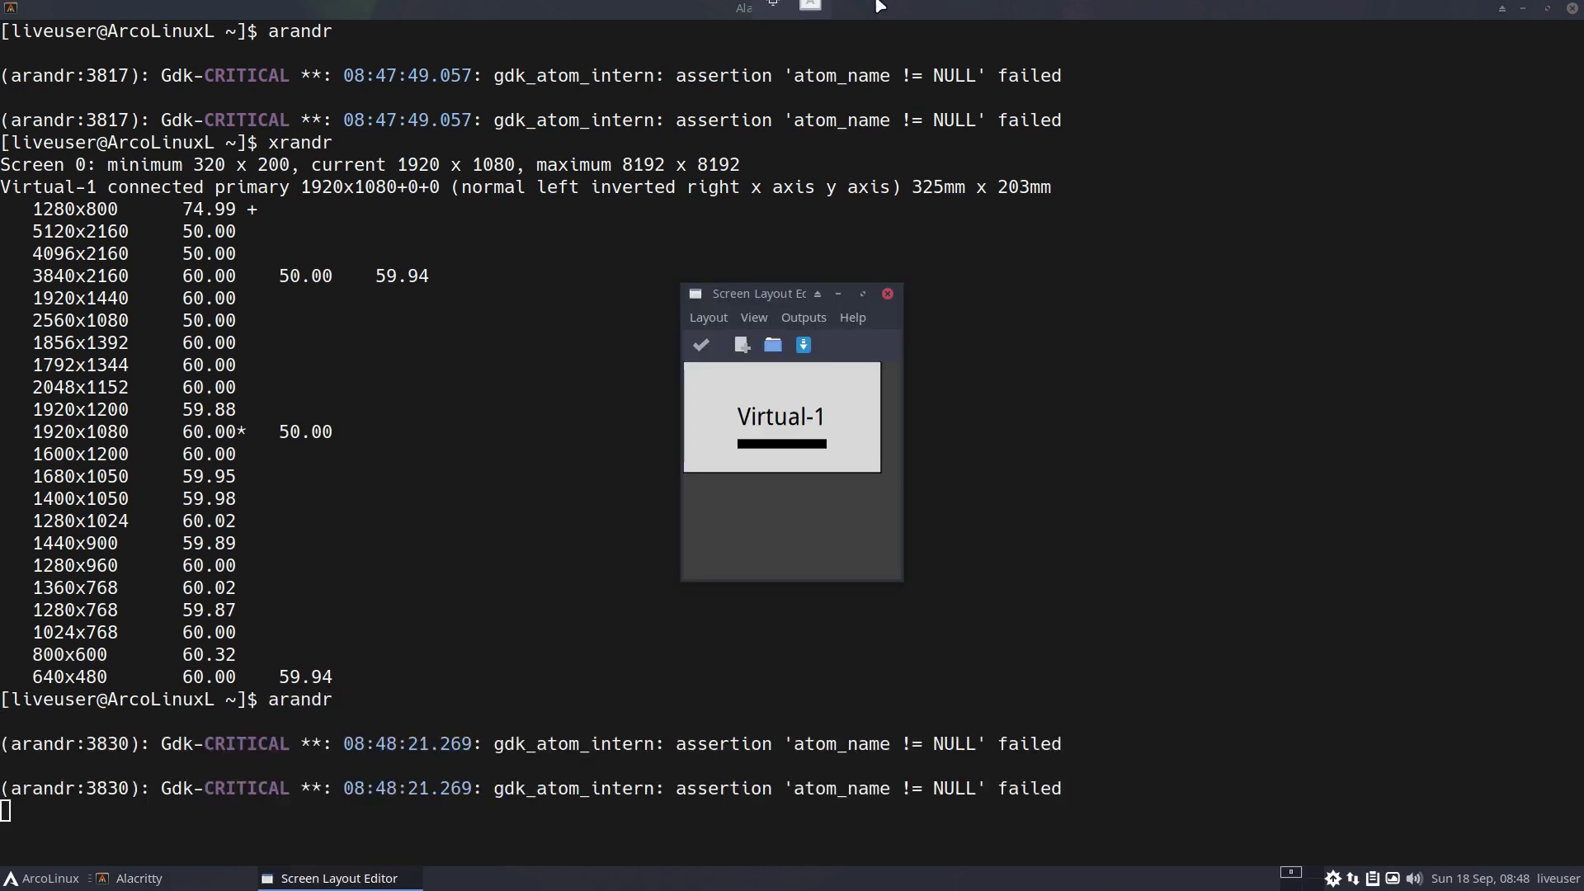
Save the current ARandR layout as the shell script 'erik' in .screenlayout
left_click(726, 321)
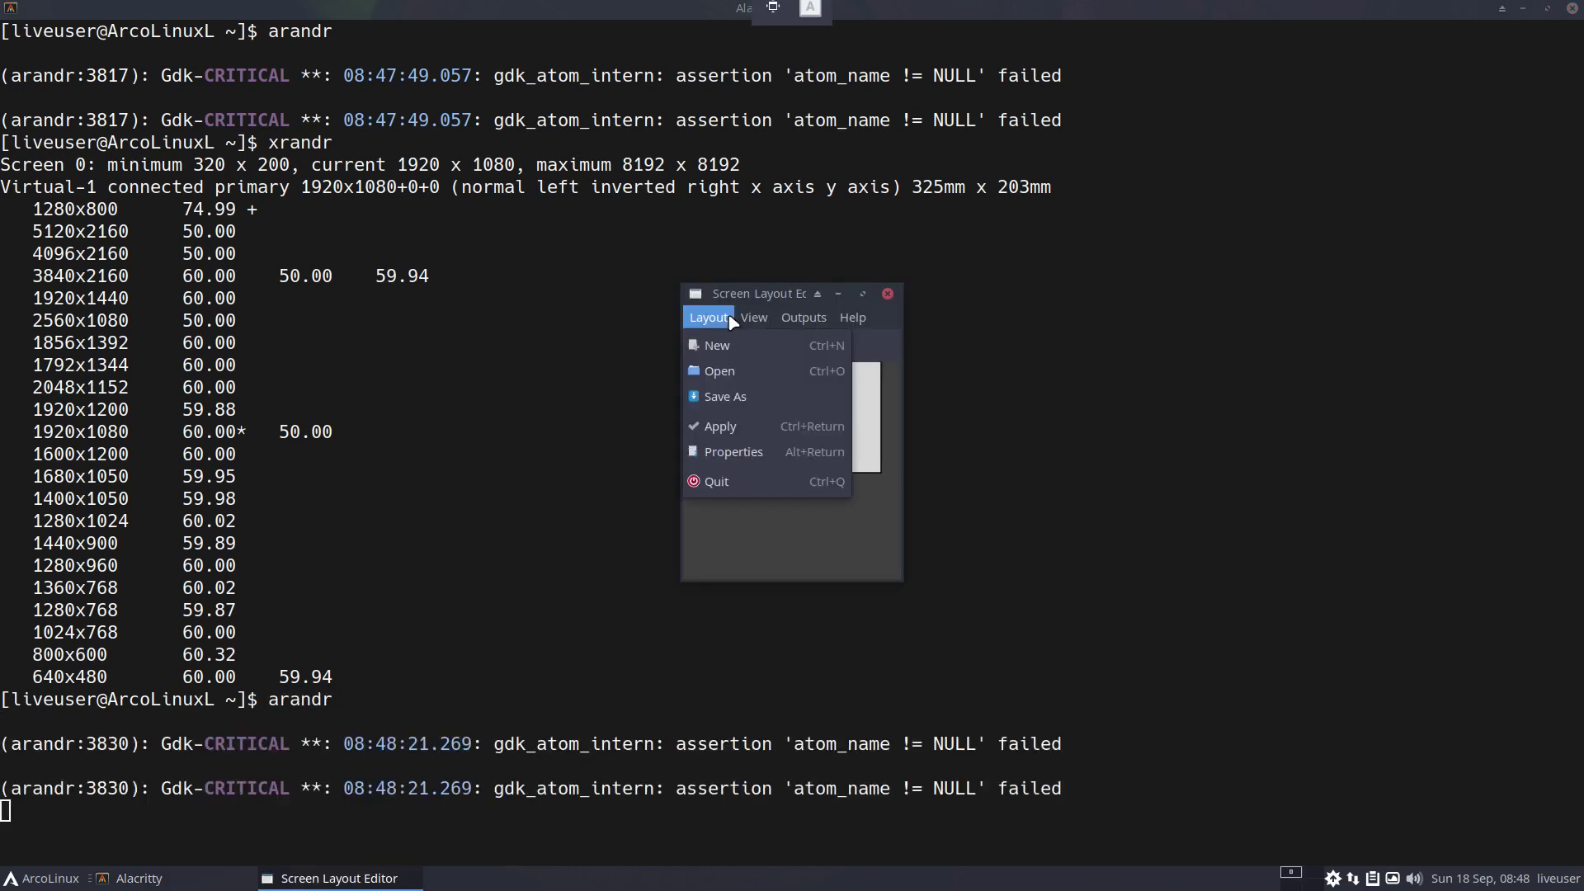
left_click(737, 397)
type("erik")
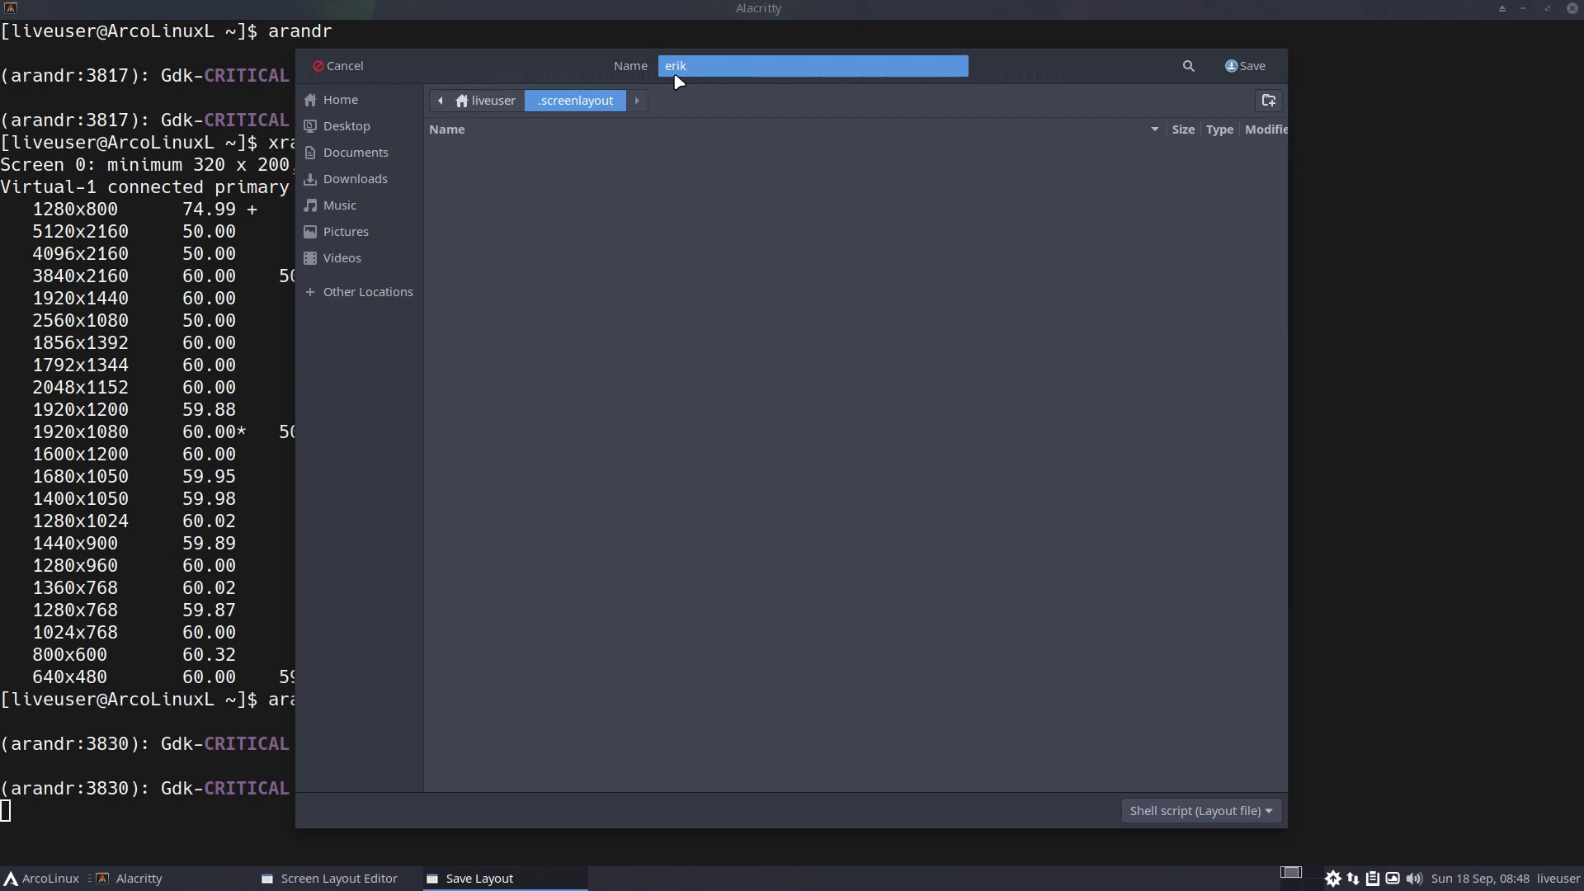
key("Return")
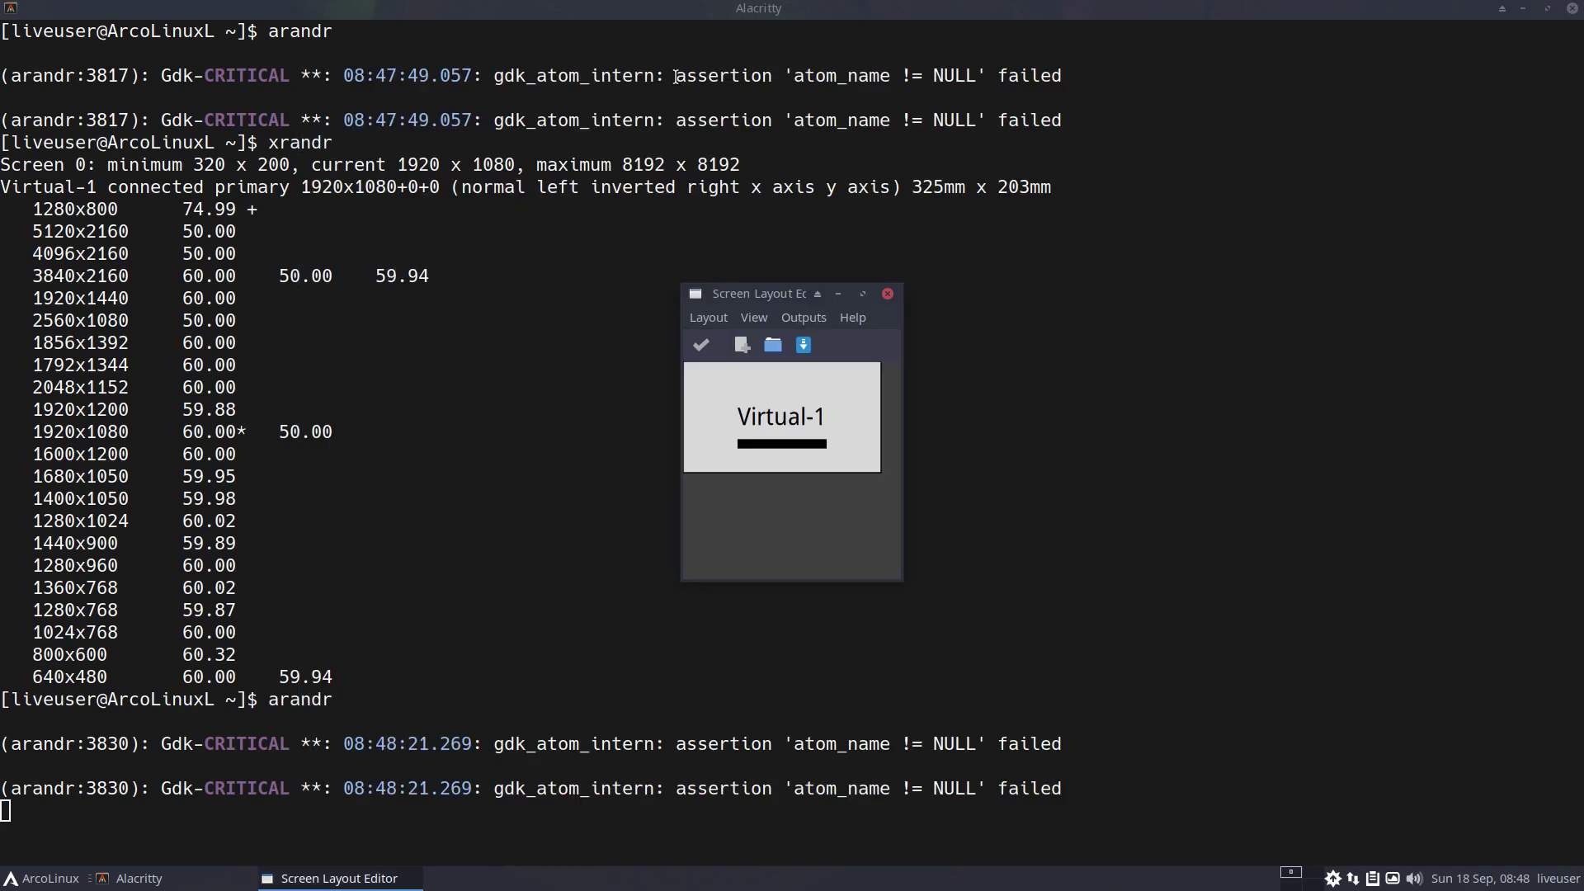
Open erik.sh from the hidden .screenlayout home folder in Sublime Text via Thunar
key("super+shift+Return")
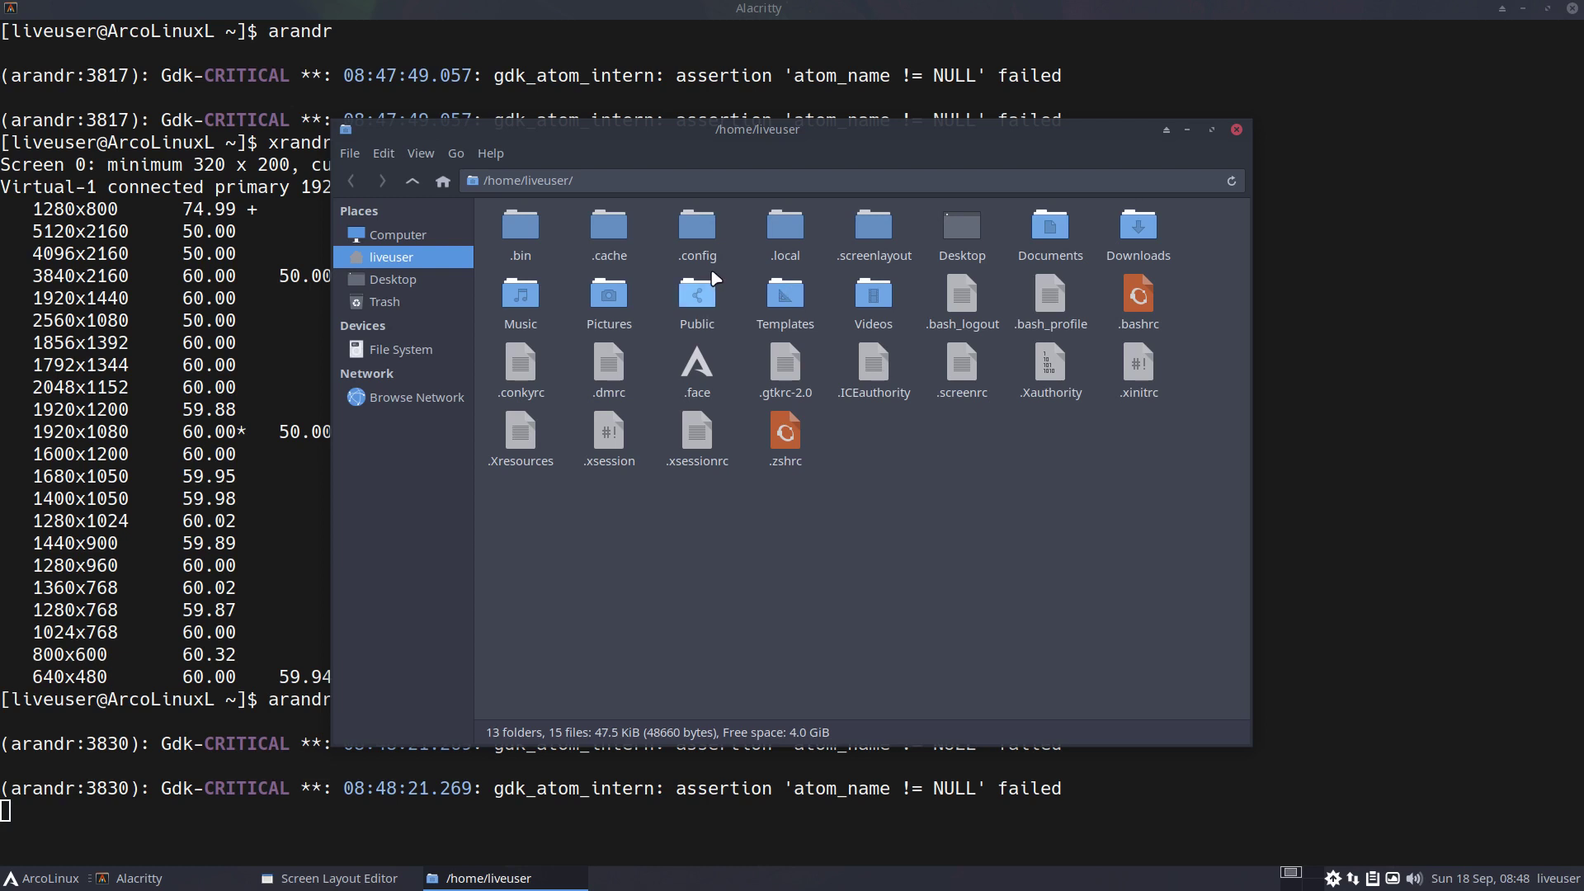
double_click(874, 235)
double_click(512, 231)
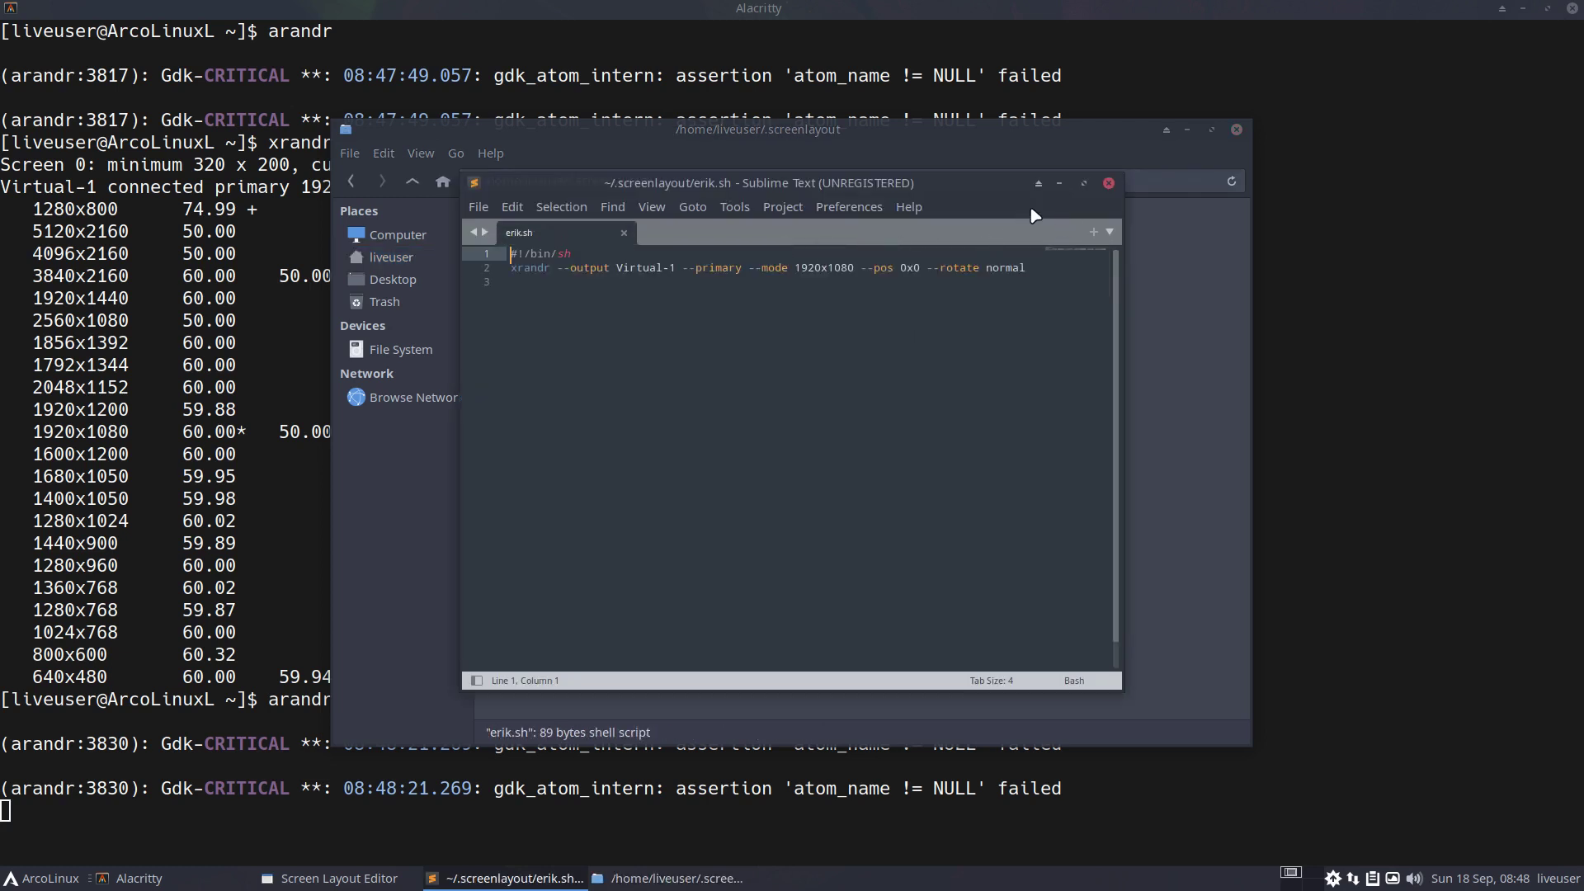
Maximize Sublime Text, enlarge the font, and copy the full xrandr command on line 2
left_click(1084, 183)
key("ctrl+equal")
key("ctrl+equal")
key("ctrl+equal")
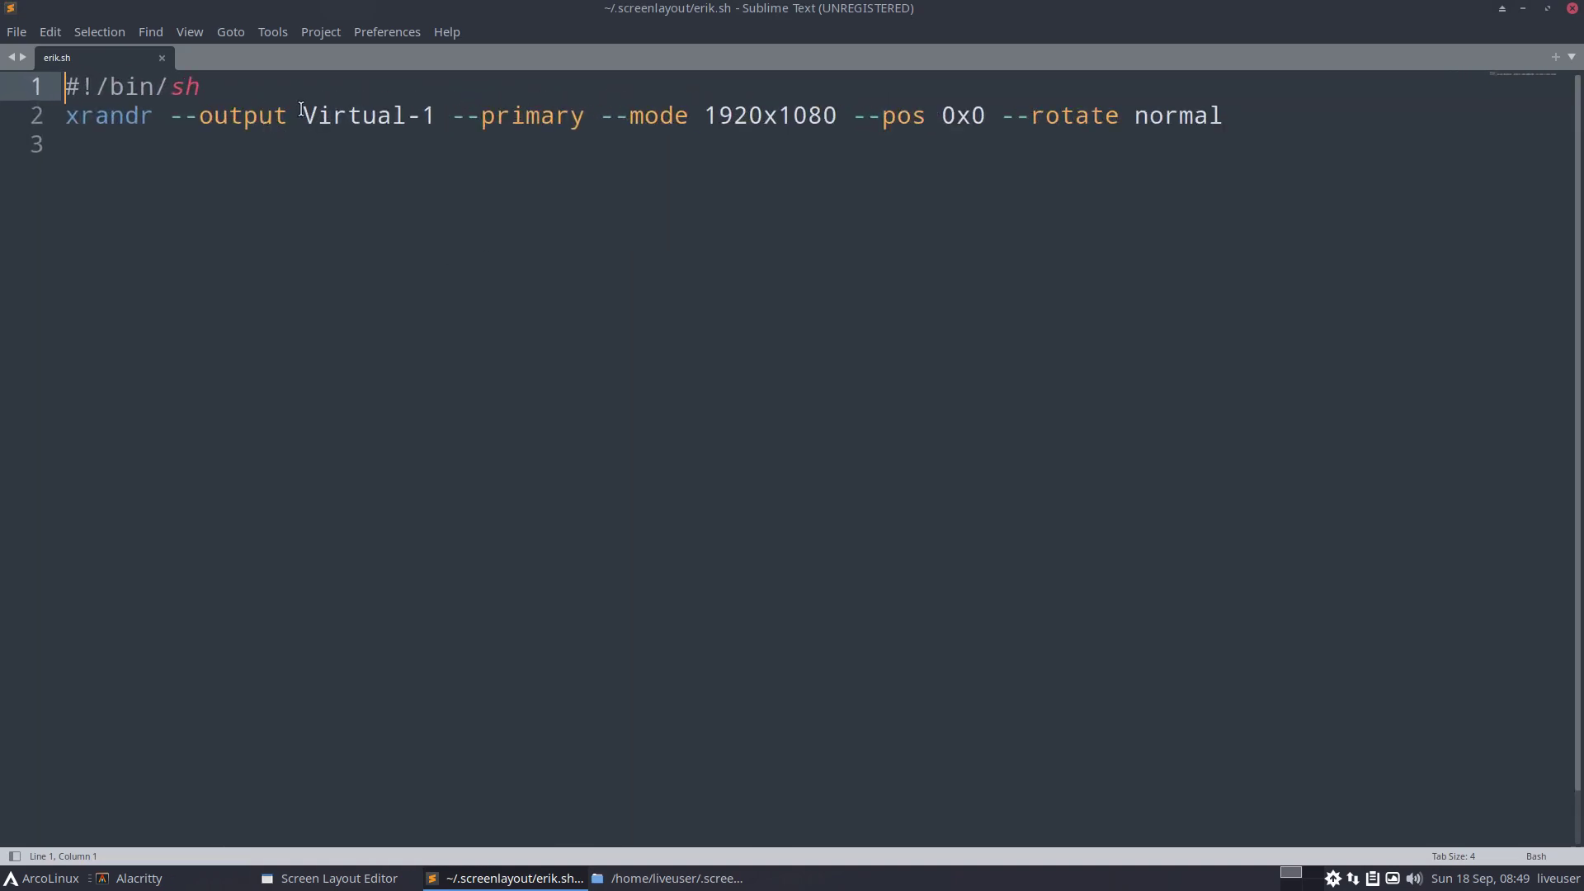
left_click_drag(302, 116, 436, 116)
left_click(479, 116)
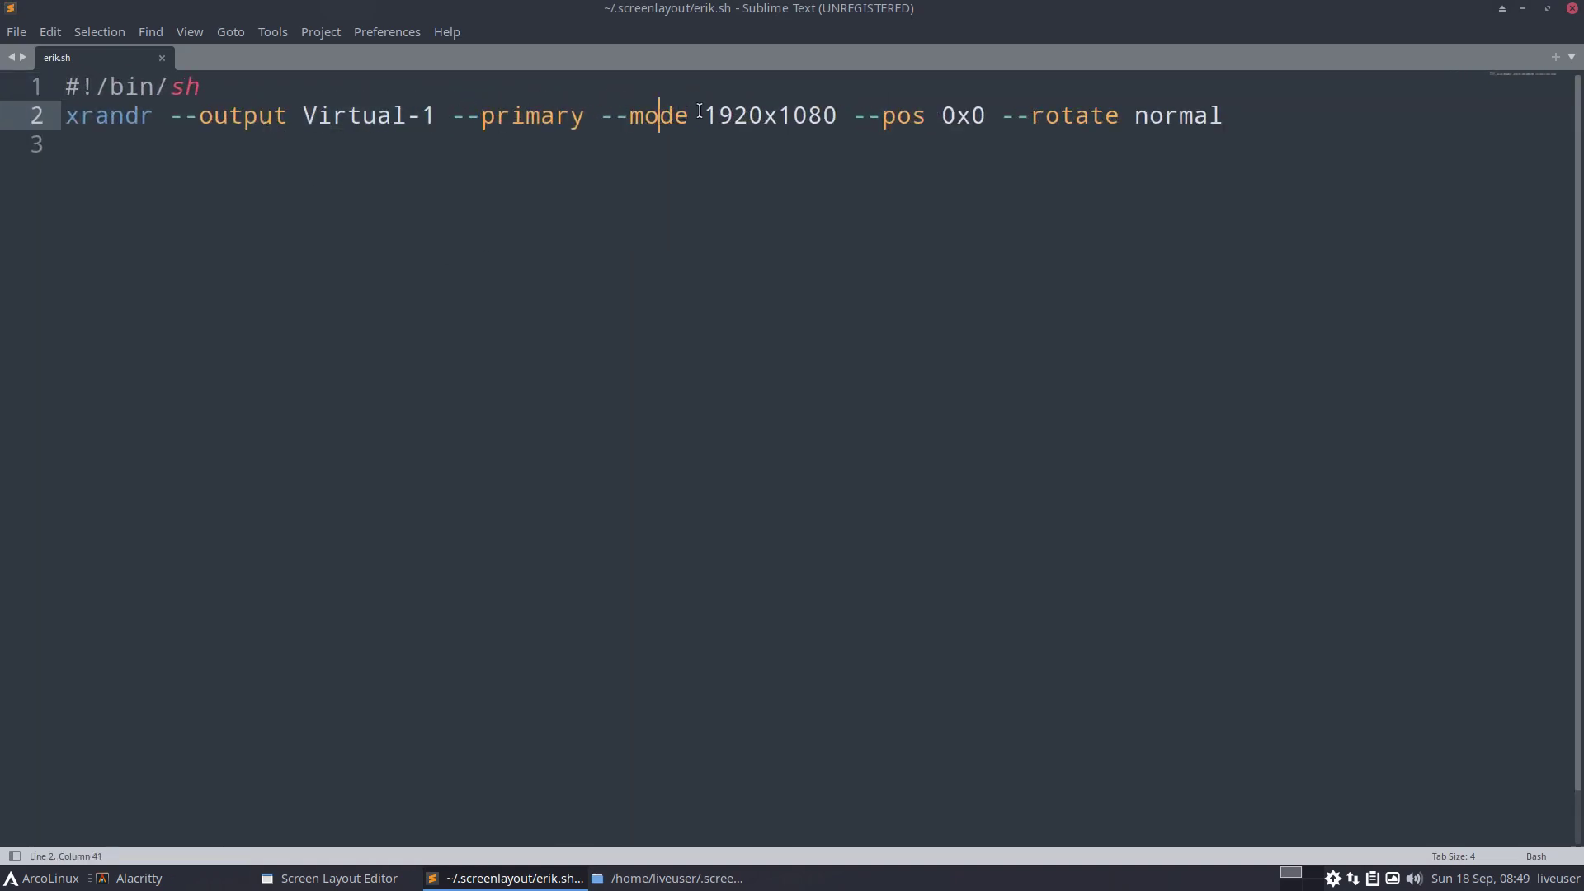
left_click_drag(703, 116, 838, 116)
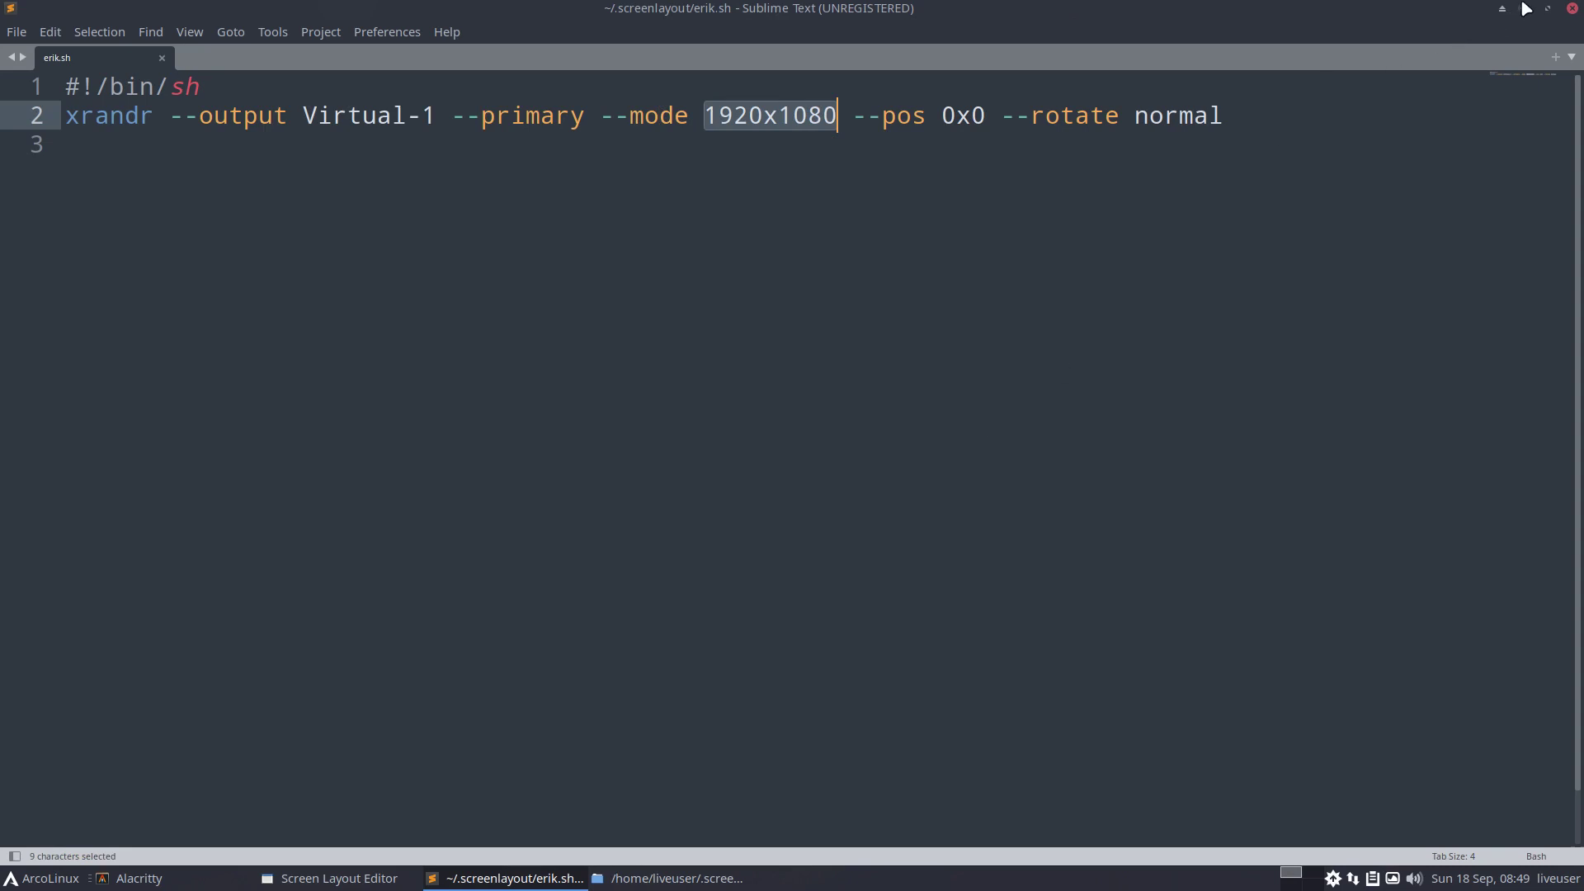
left_click_drag(1241, 114, 3, 106)
key("ctrl+c")
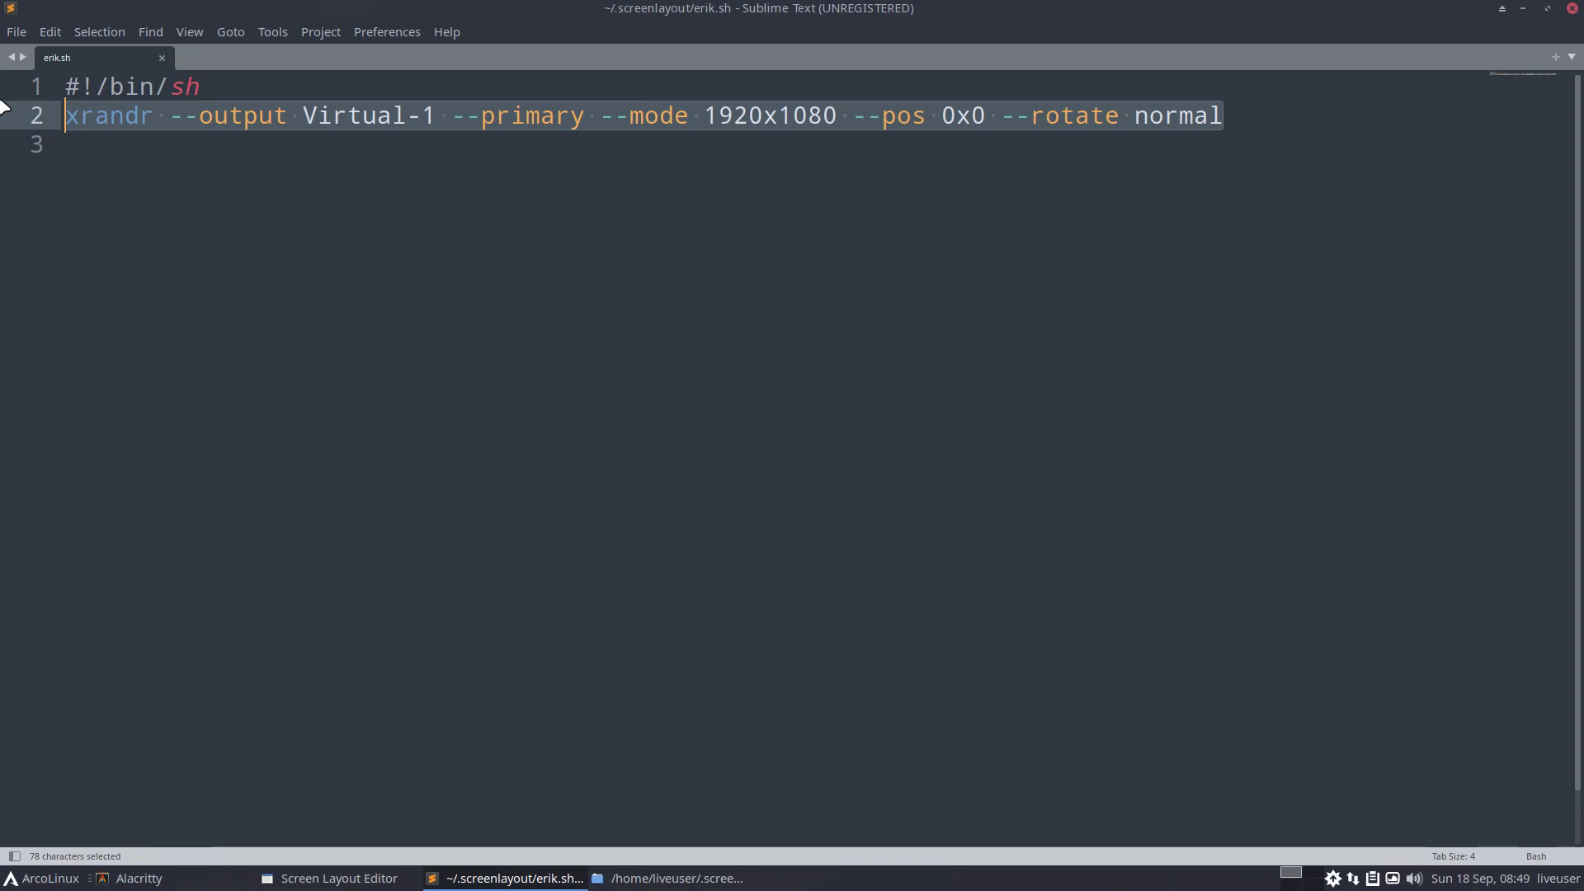
Close Sublime Text, the Thunar file manager, and the ARandR layout editor
left_click(1573, 9)
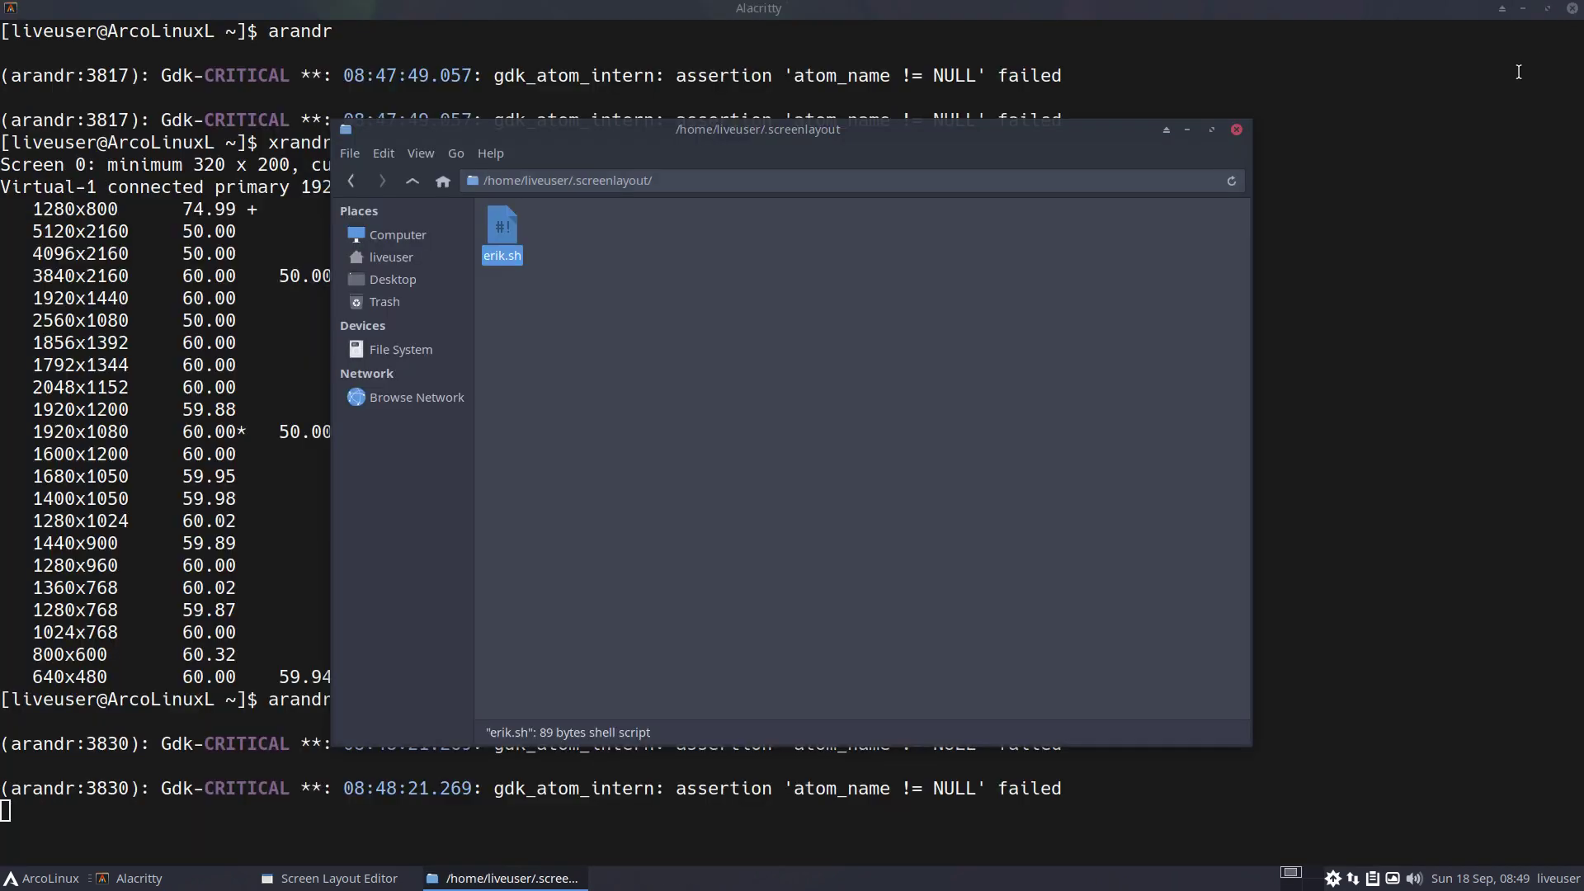
left_click(1237, 132)
left_click(880, 285)
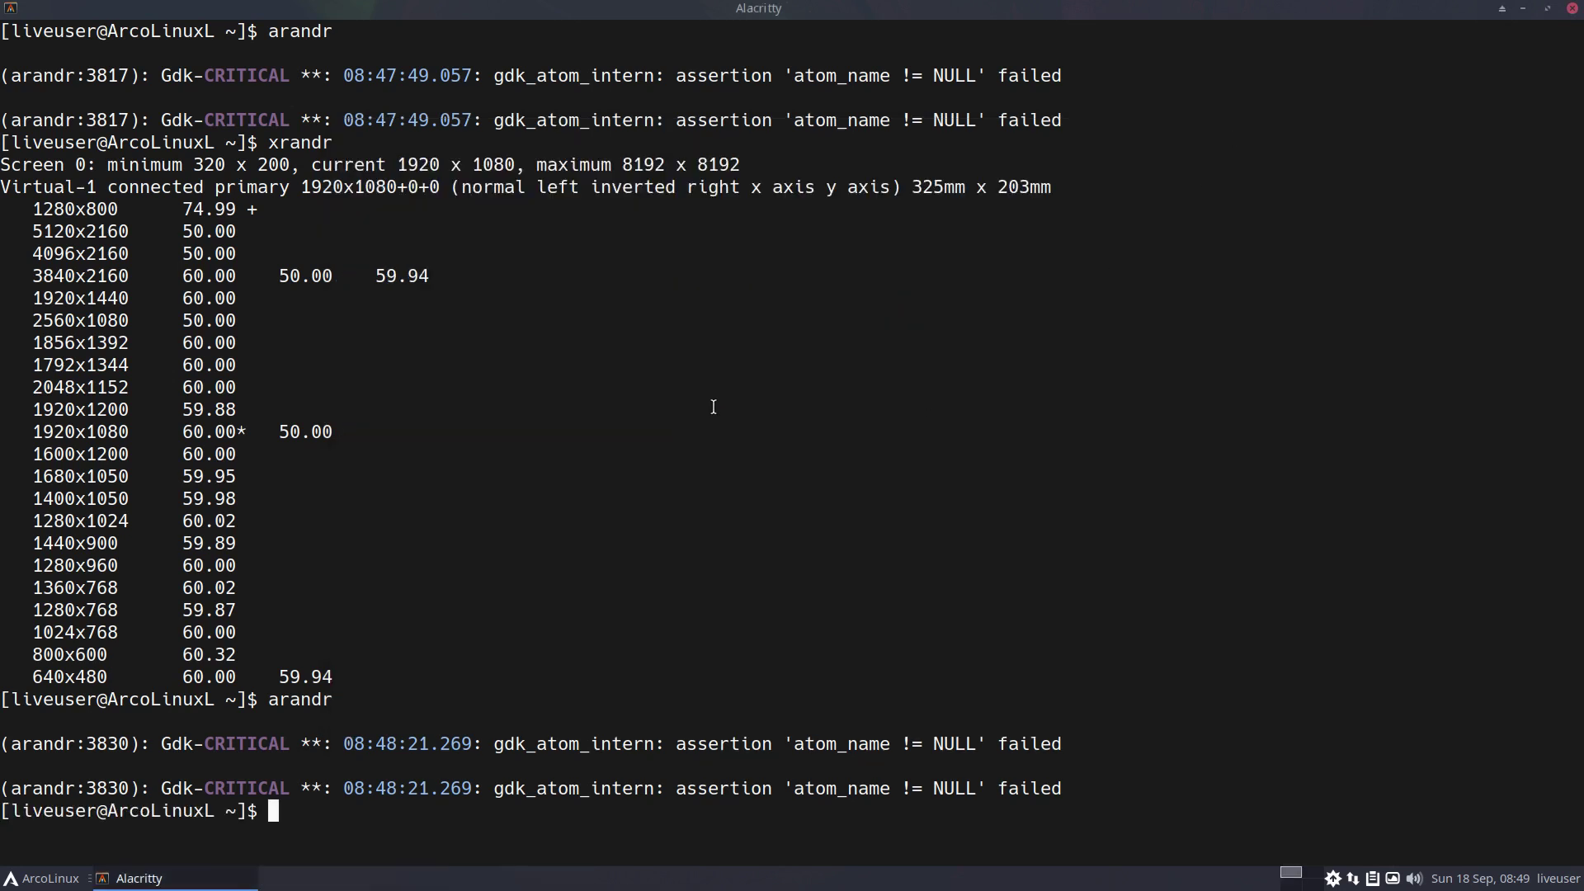
Run sudo pacman -S autorandr, syncing databases with sudo pacman -Sy before retrying
type("sudo pacman ")
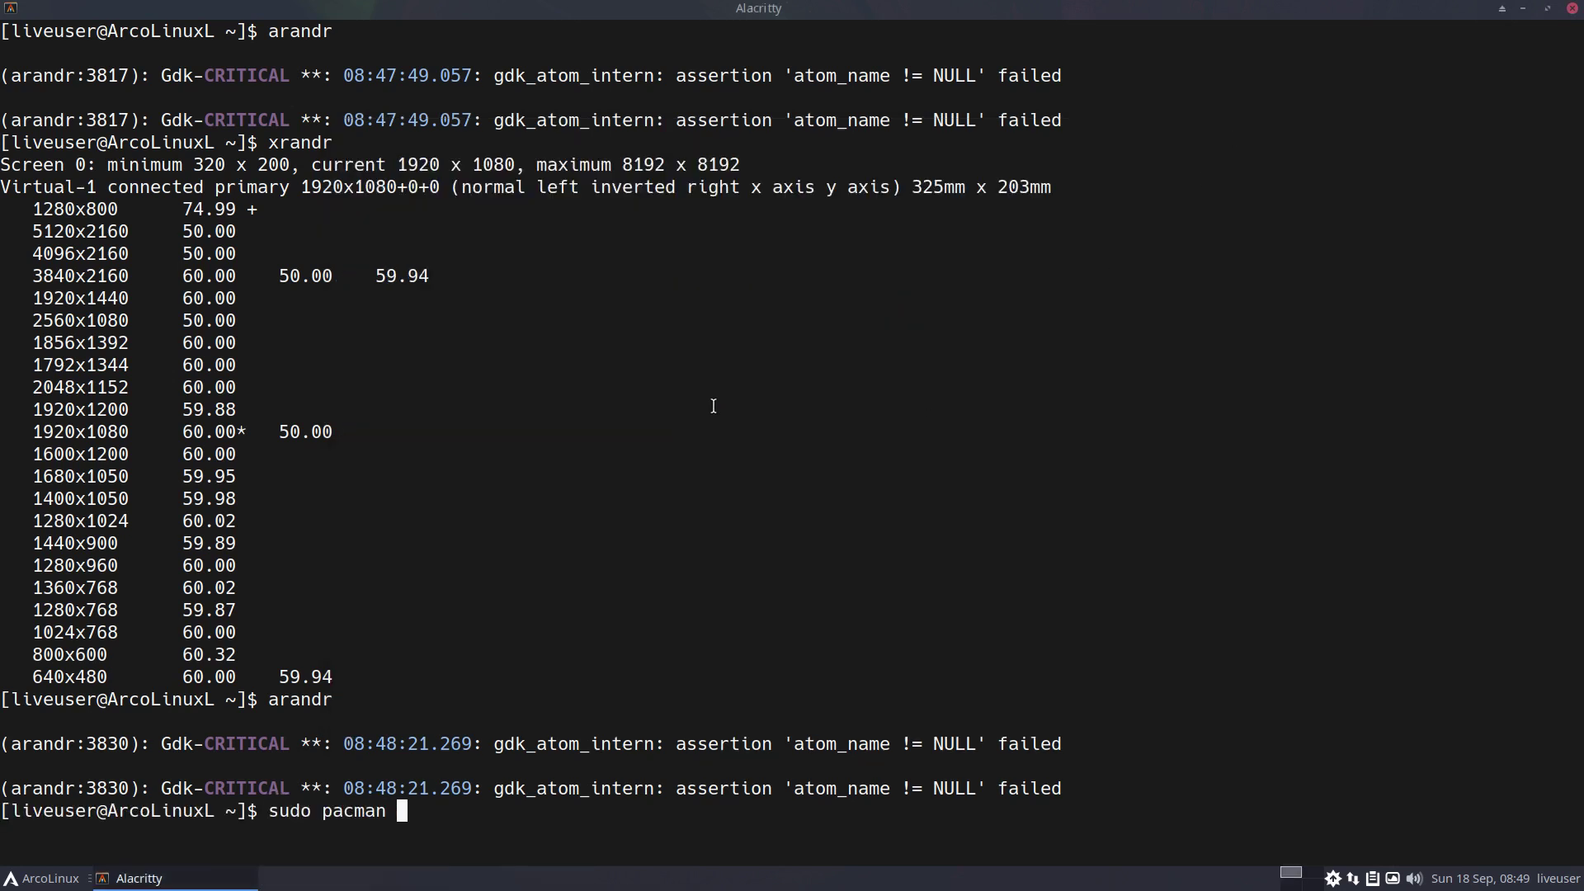
type("-S arand")
key("BackSpace")
key("BackSpace")
key("BackSpace")
key("BackSpace")
type("utorandr")
key("Return")
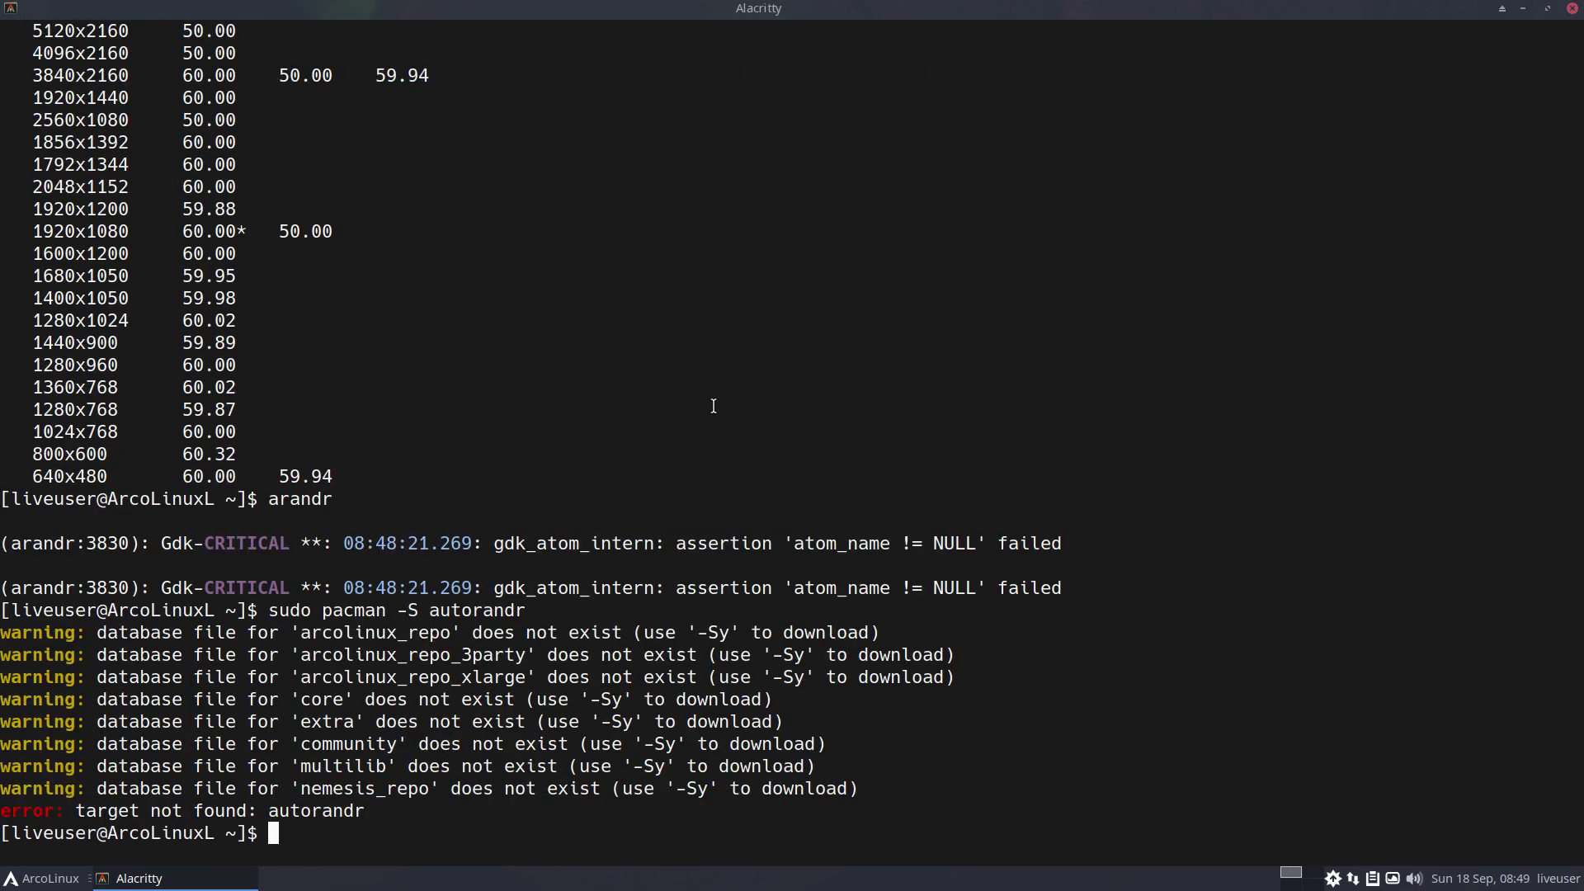
type("sudo pacman -Sy")
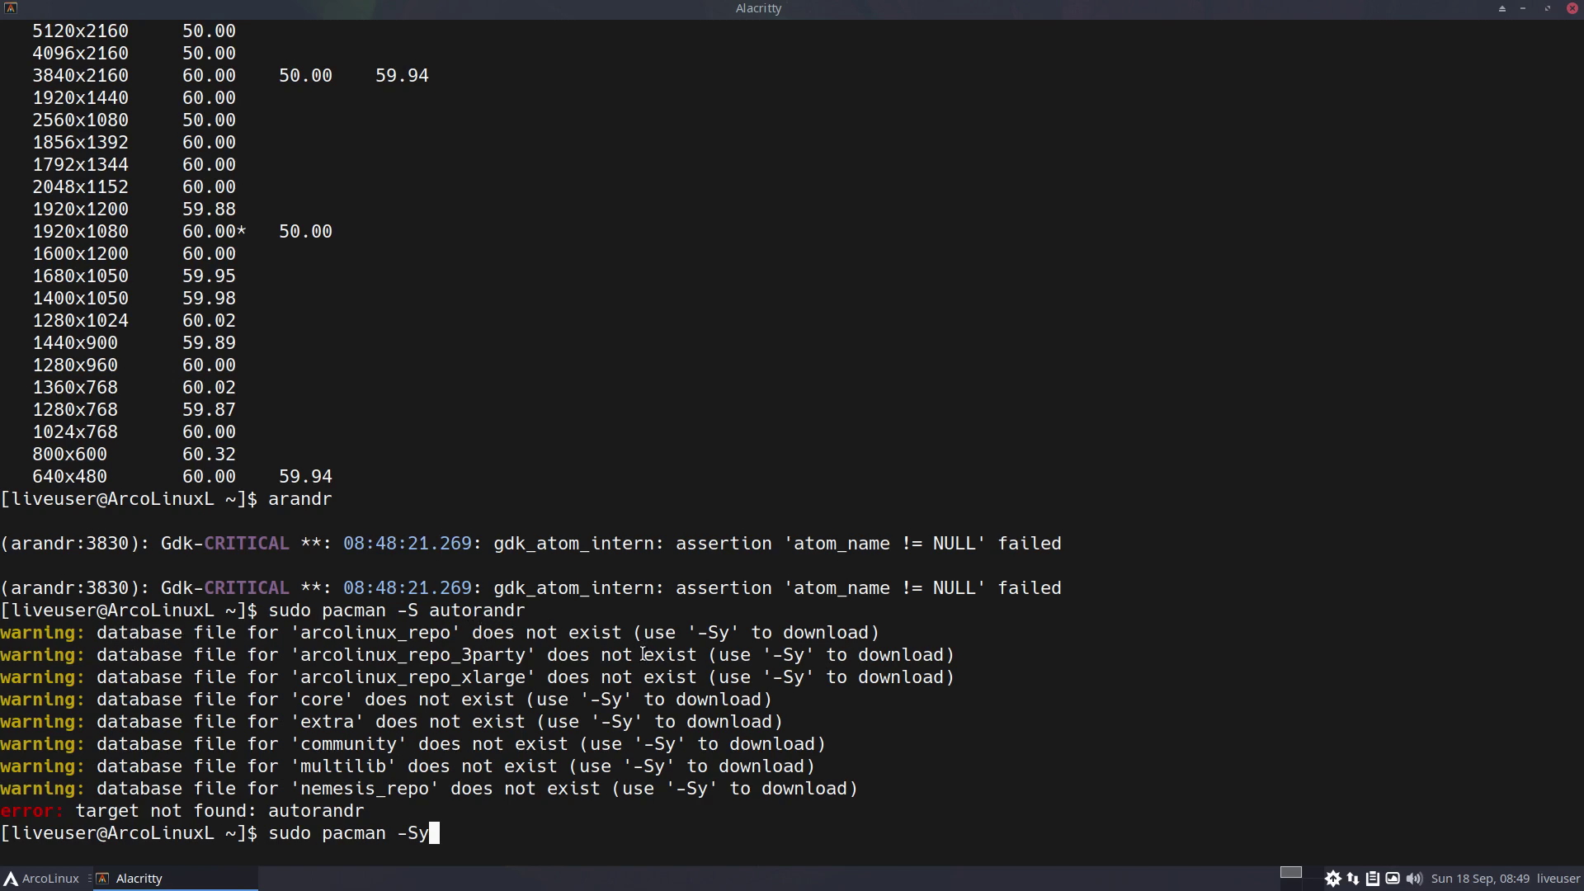
key("Return")
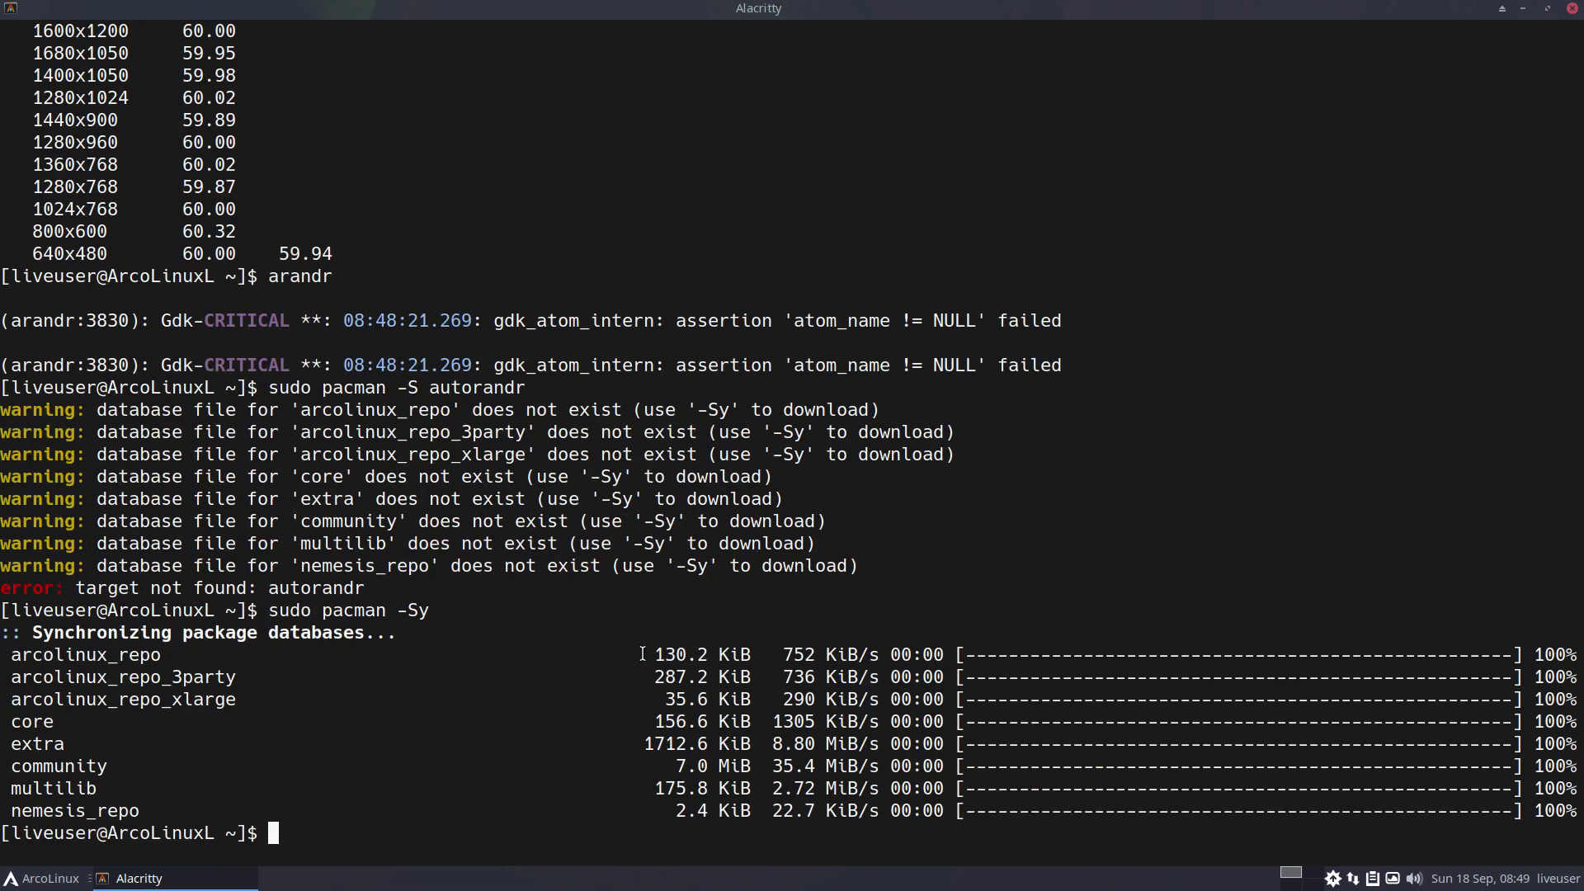
key("Up")
key("Up")
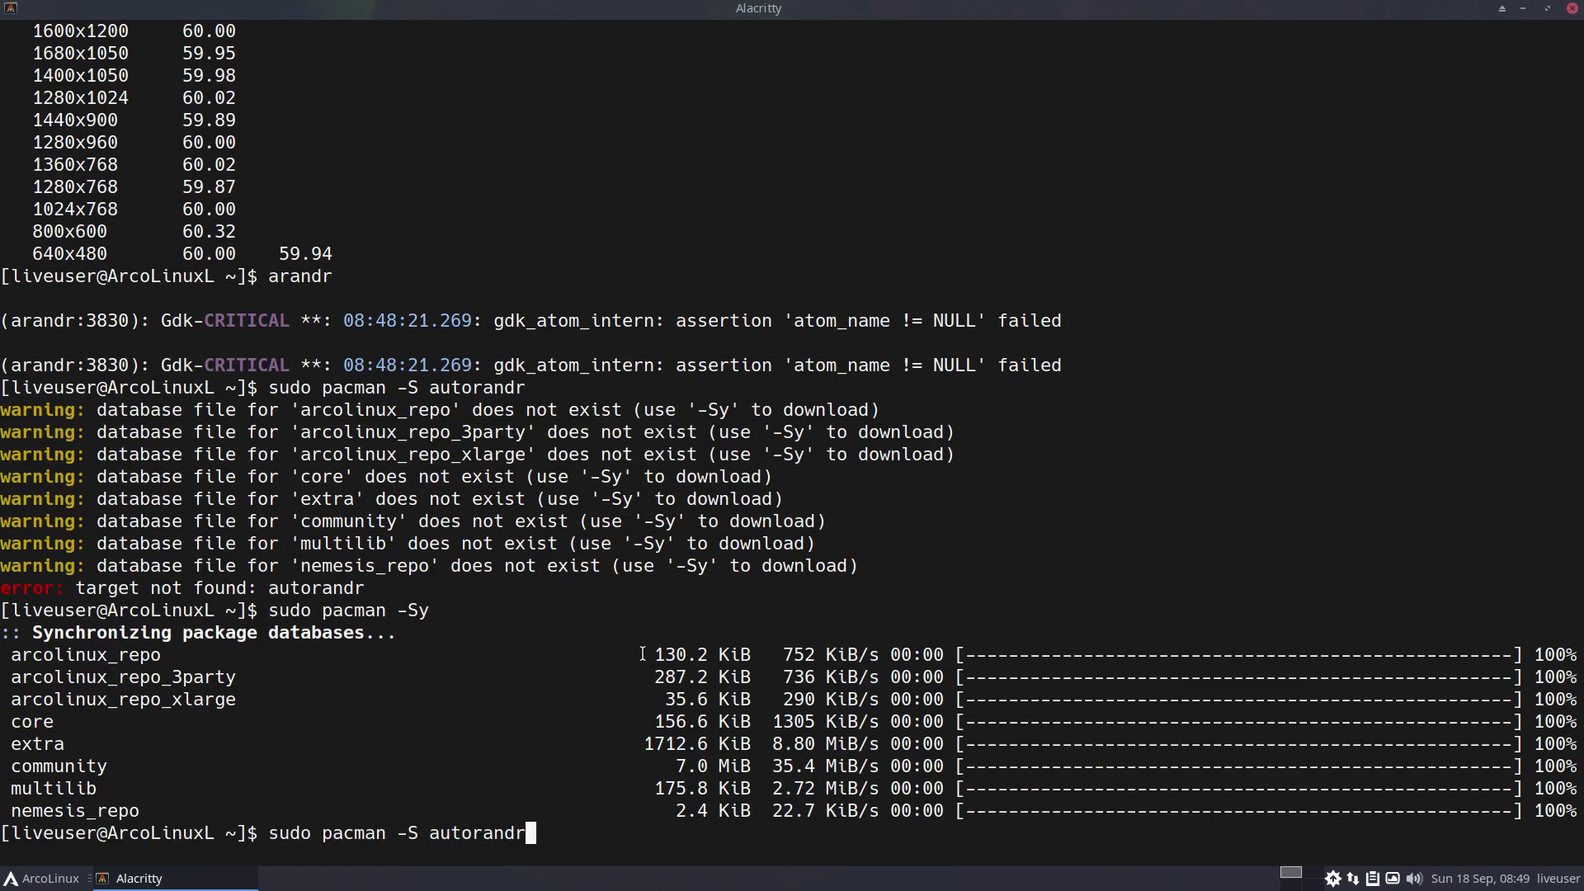
key("Return")
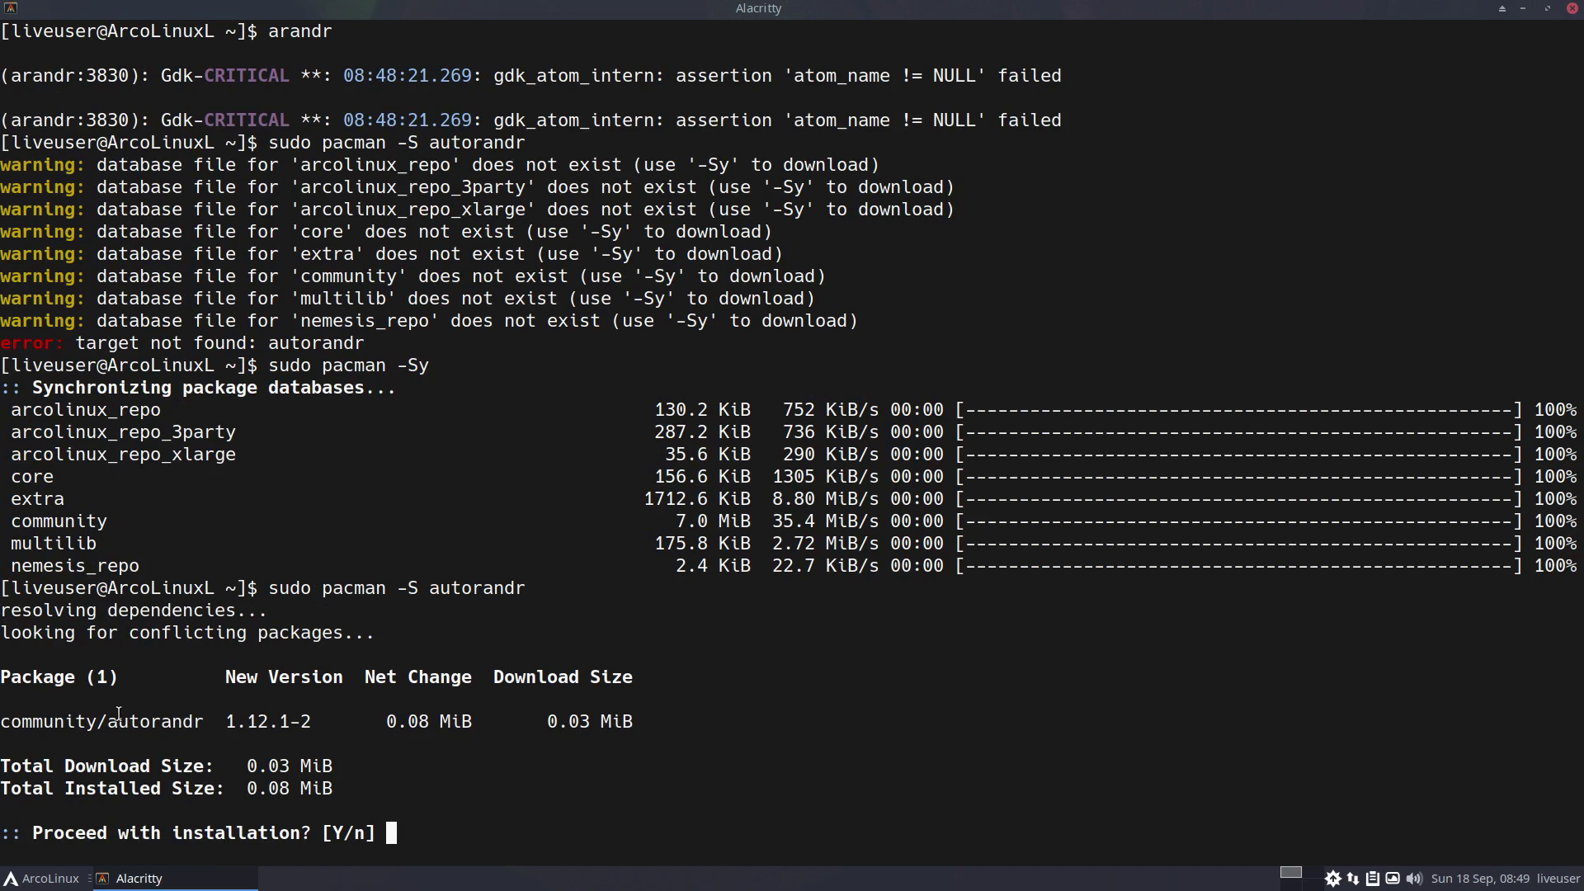
Confirm the autorandr 1.12.1-2 install with y and open man autorandr
left_click_drag(193, 723, 22, 722)
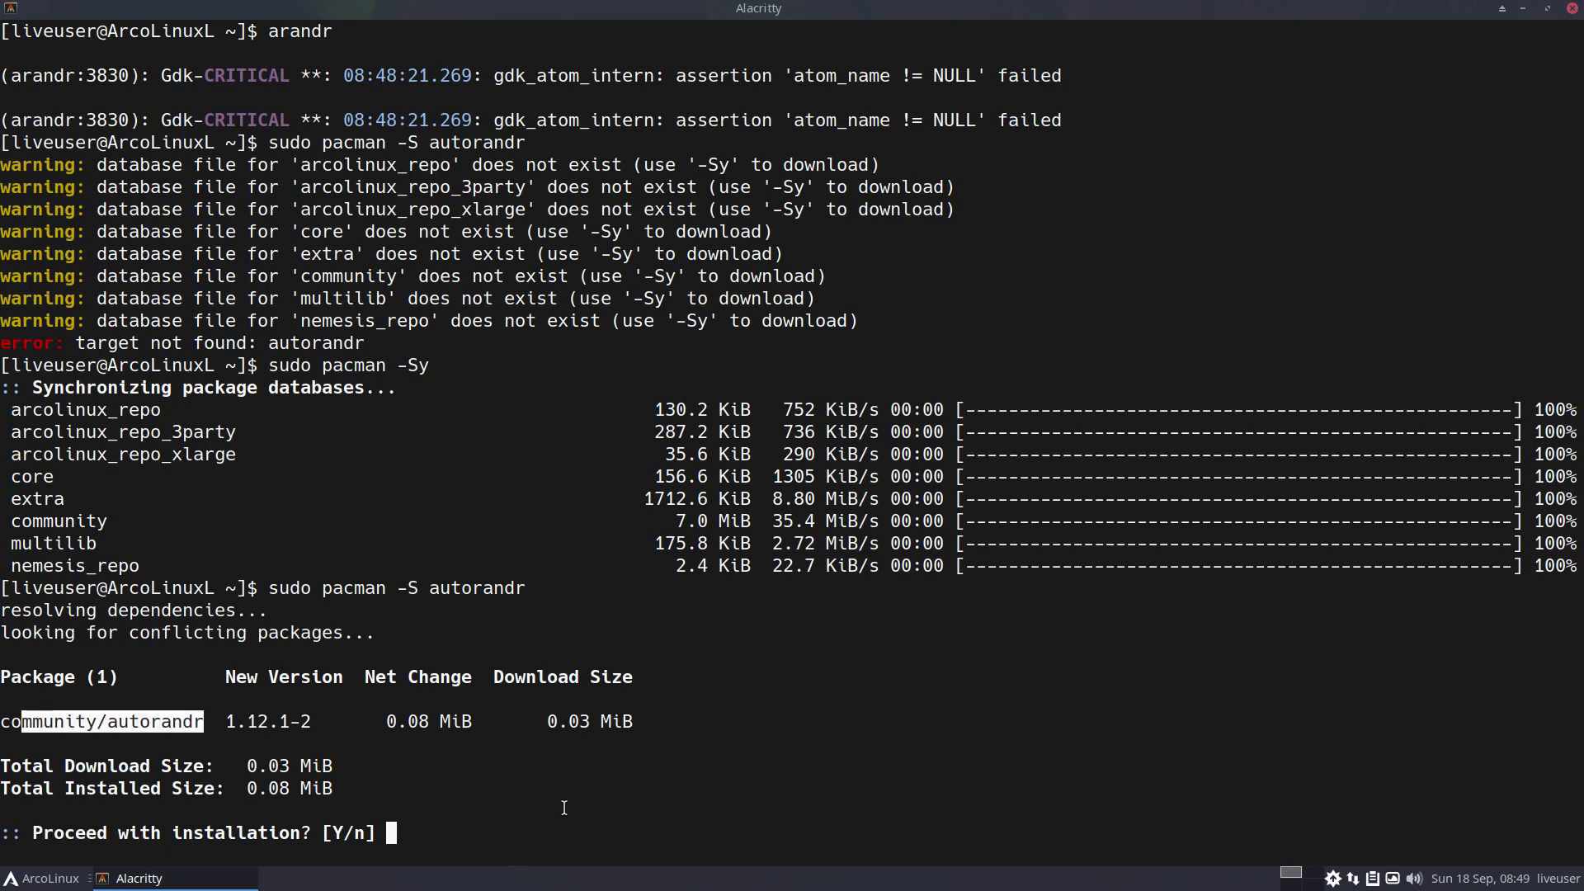
type("y")
key("Return")
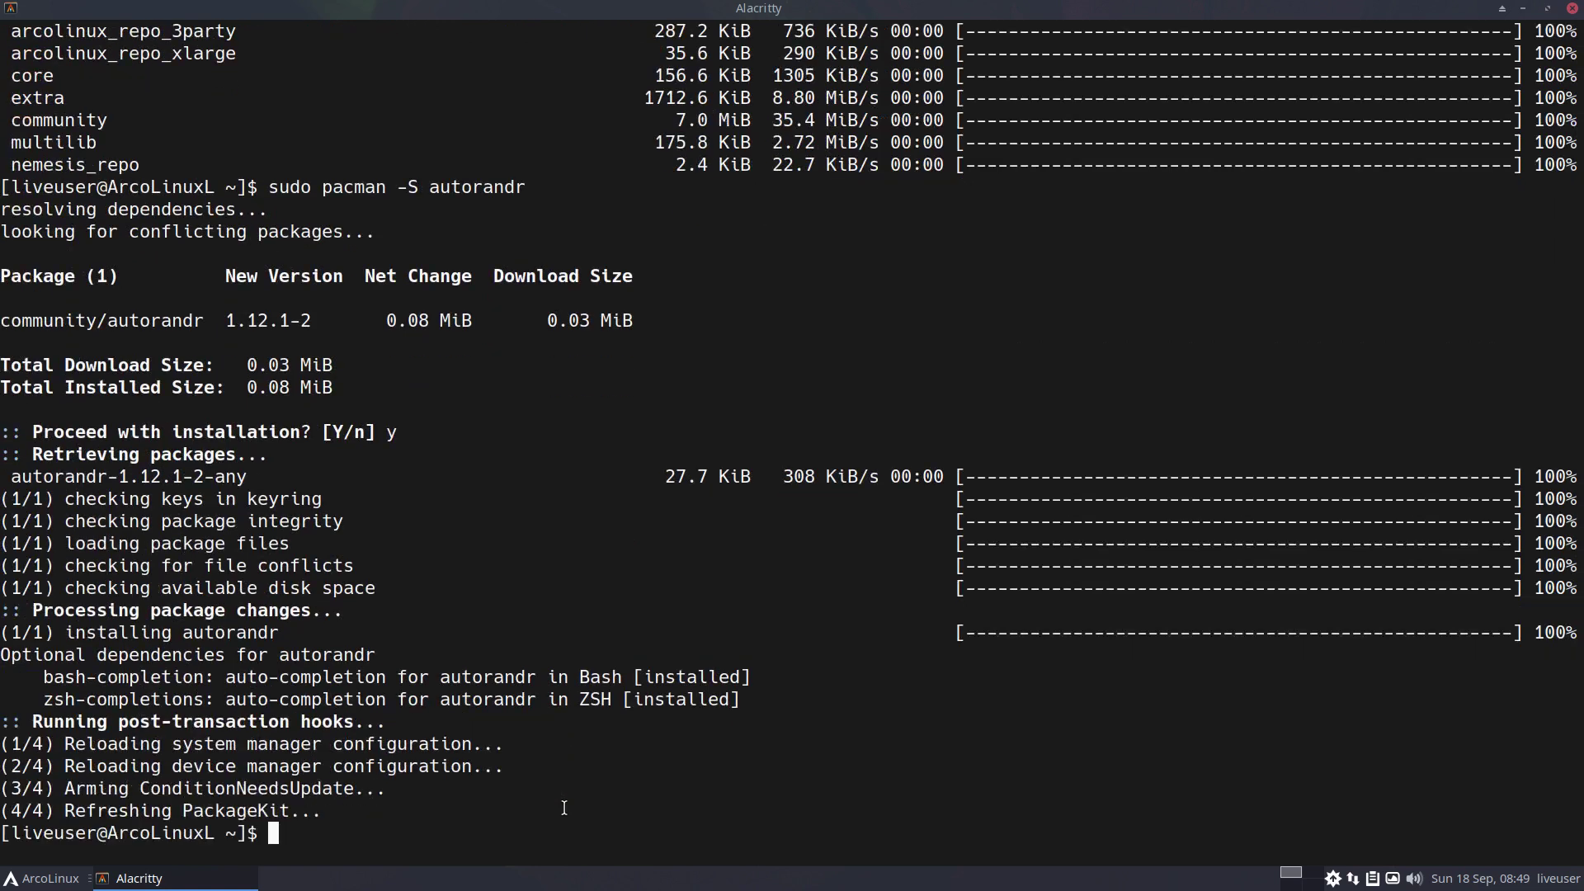
type("man autorandr")
key("Return")
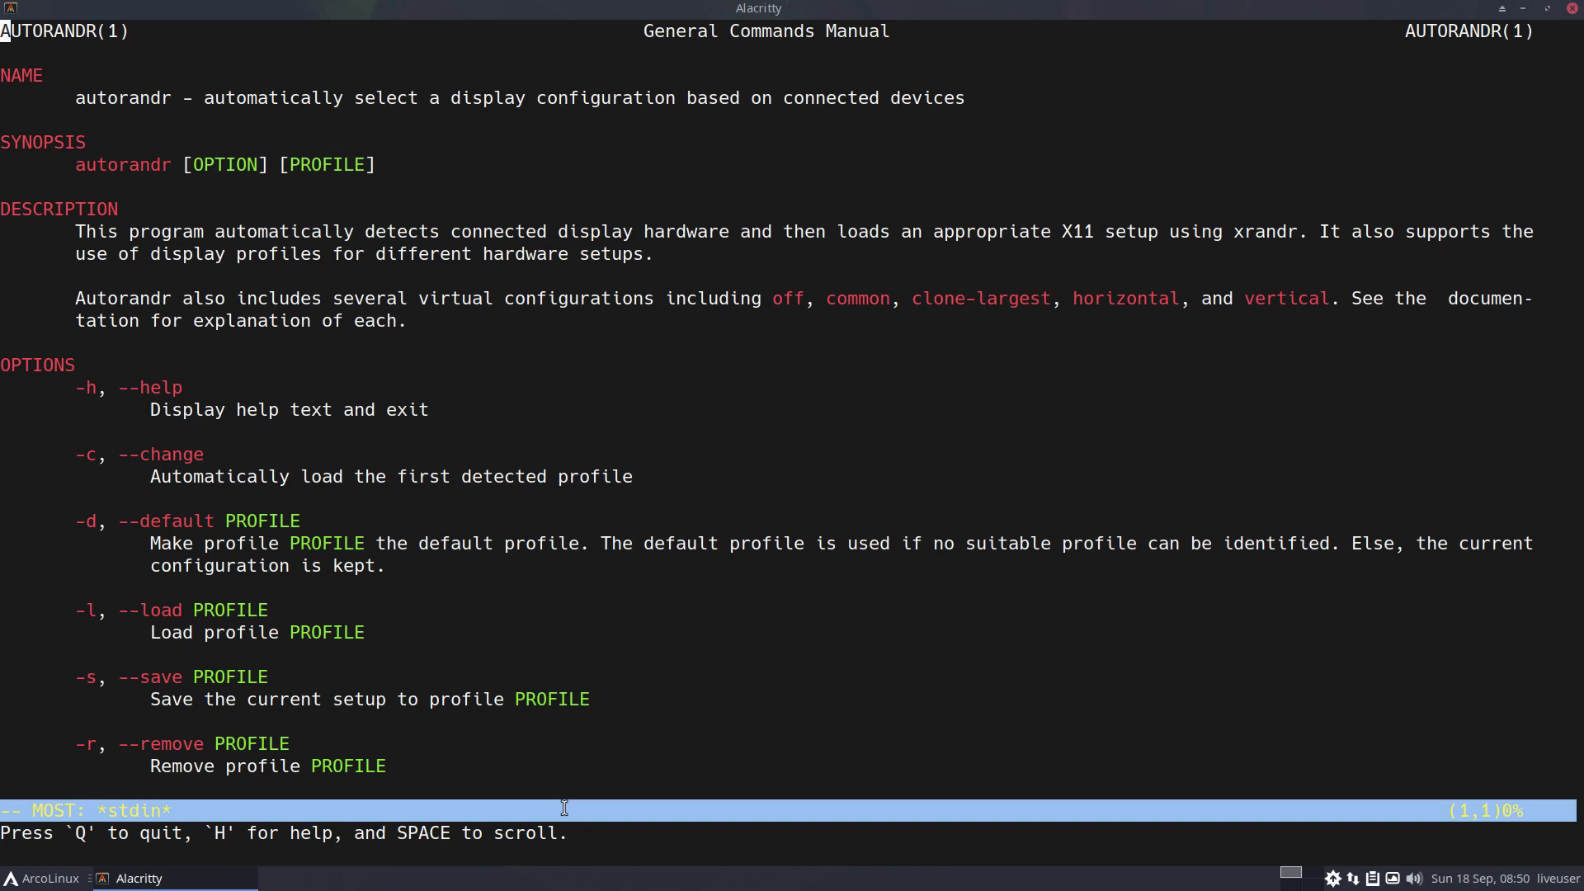
Scroll up and down through the autorandr manual's options and files sections
scroll(565, 808, "down", 4)
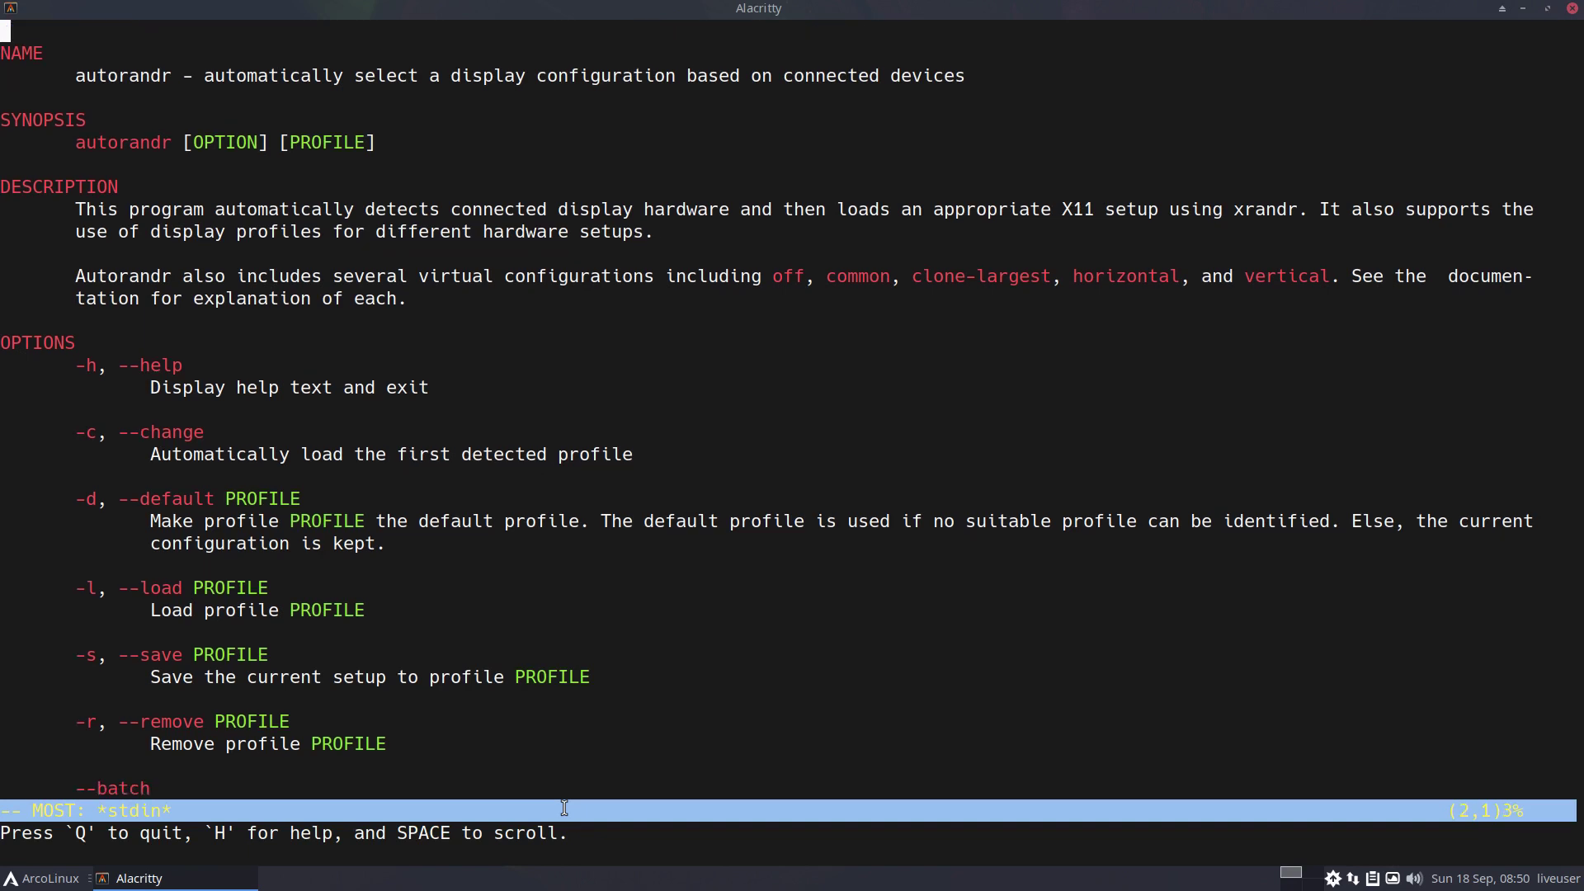
scroll(564, 808, "down", 11)
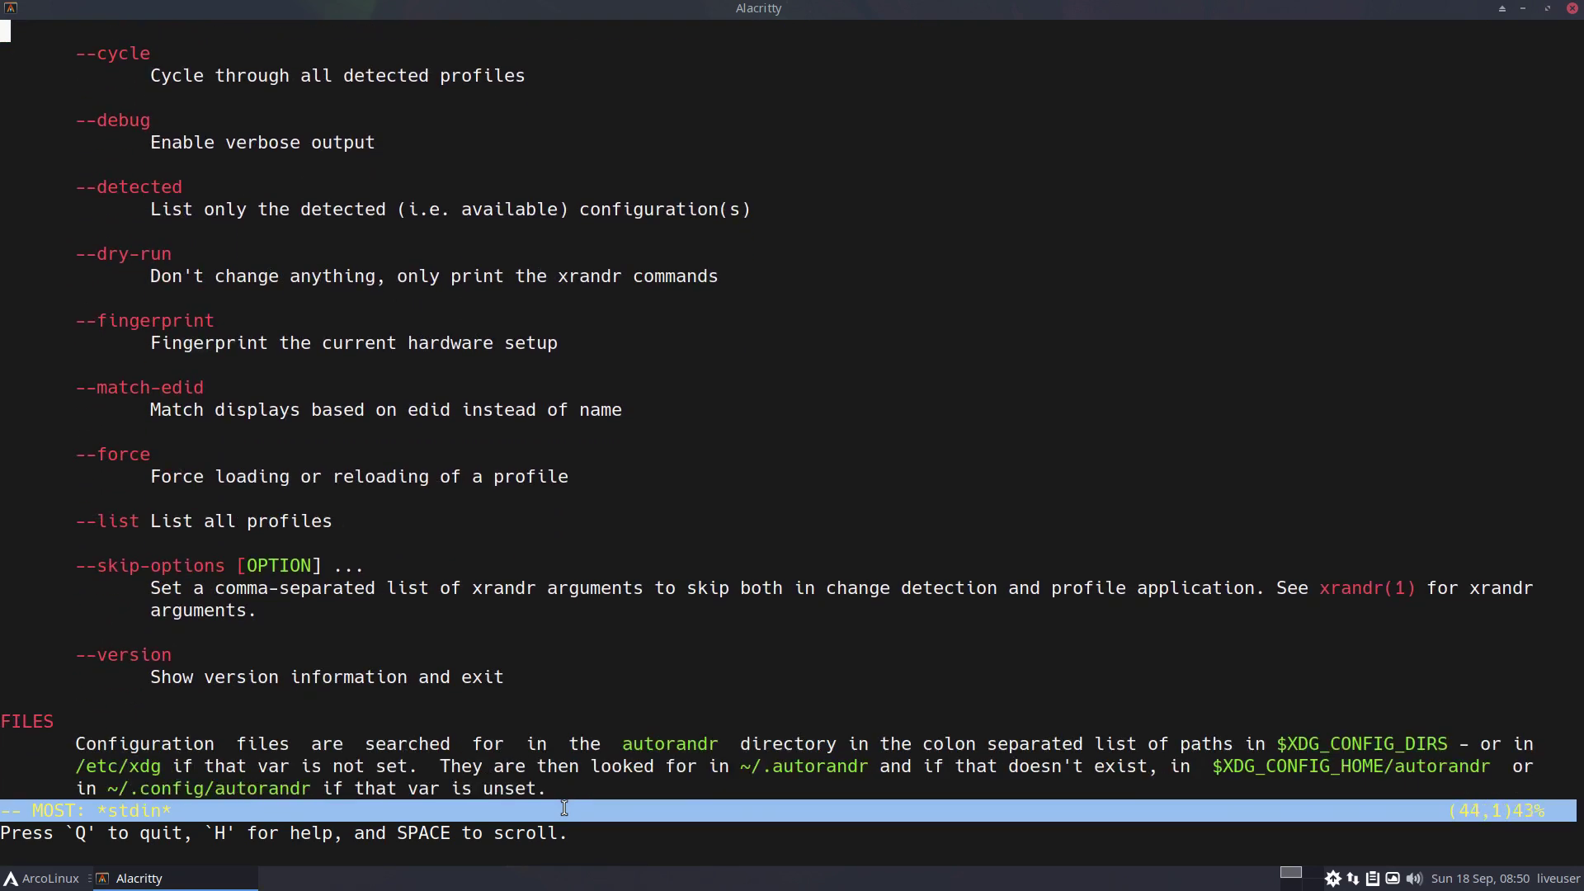
scroll(564, 808, "up", 1)
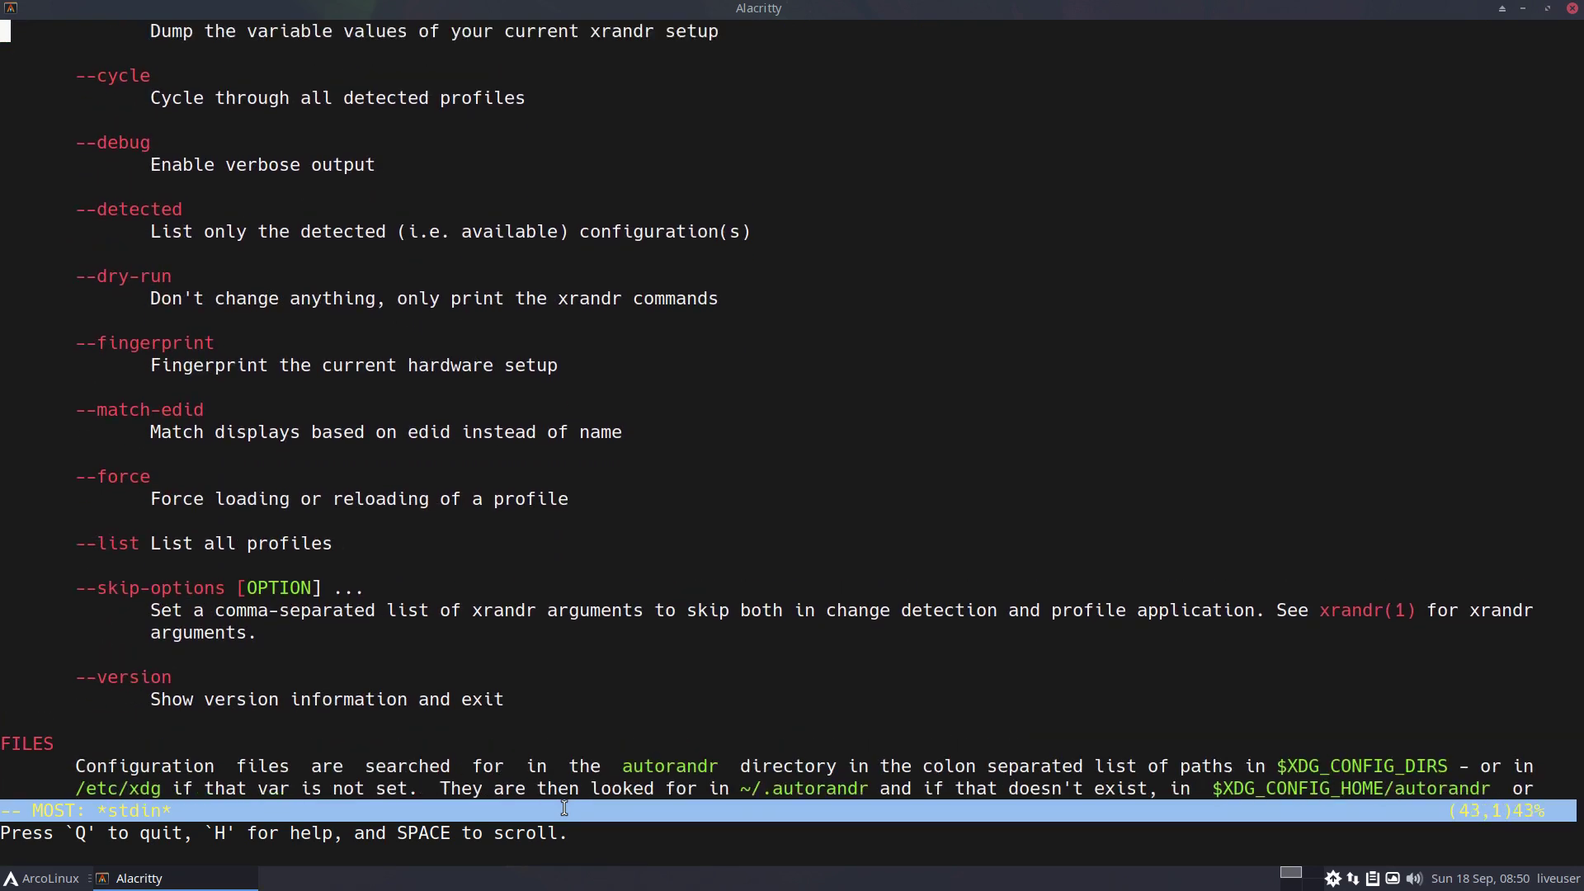
scroll(564, 808, "down", 6)
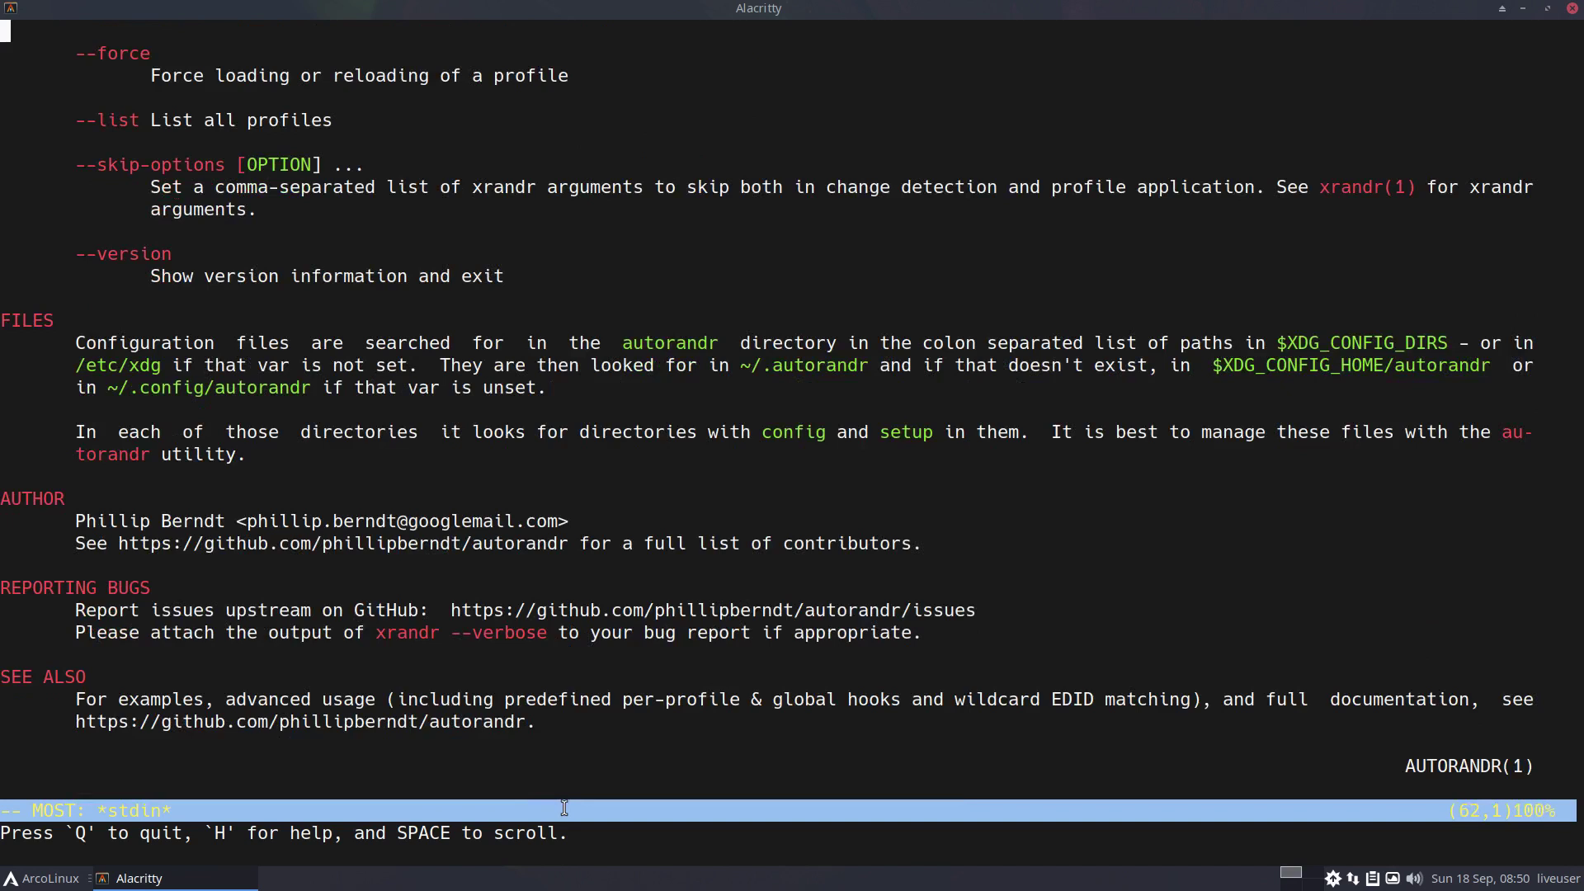
scroll(564, 807, "up", 12)
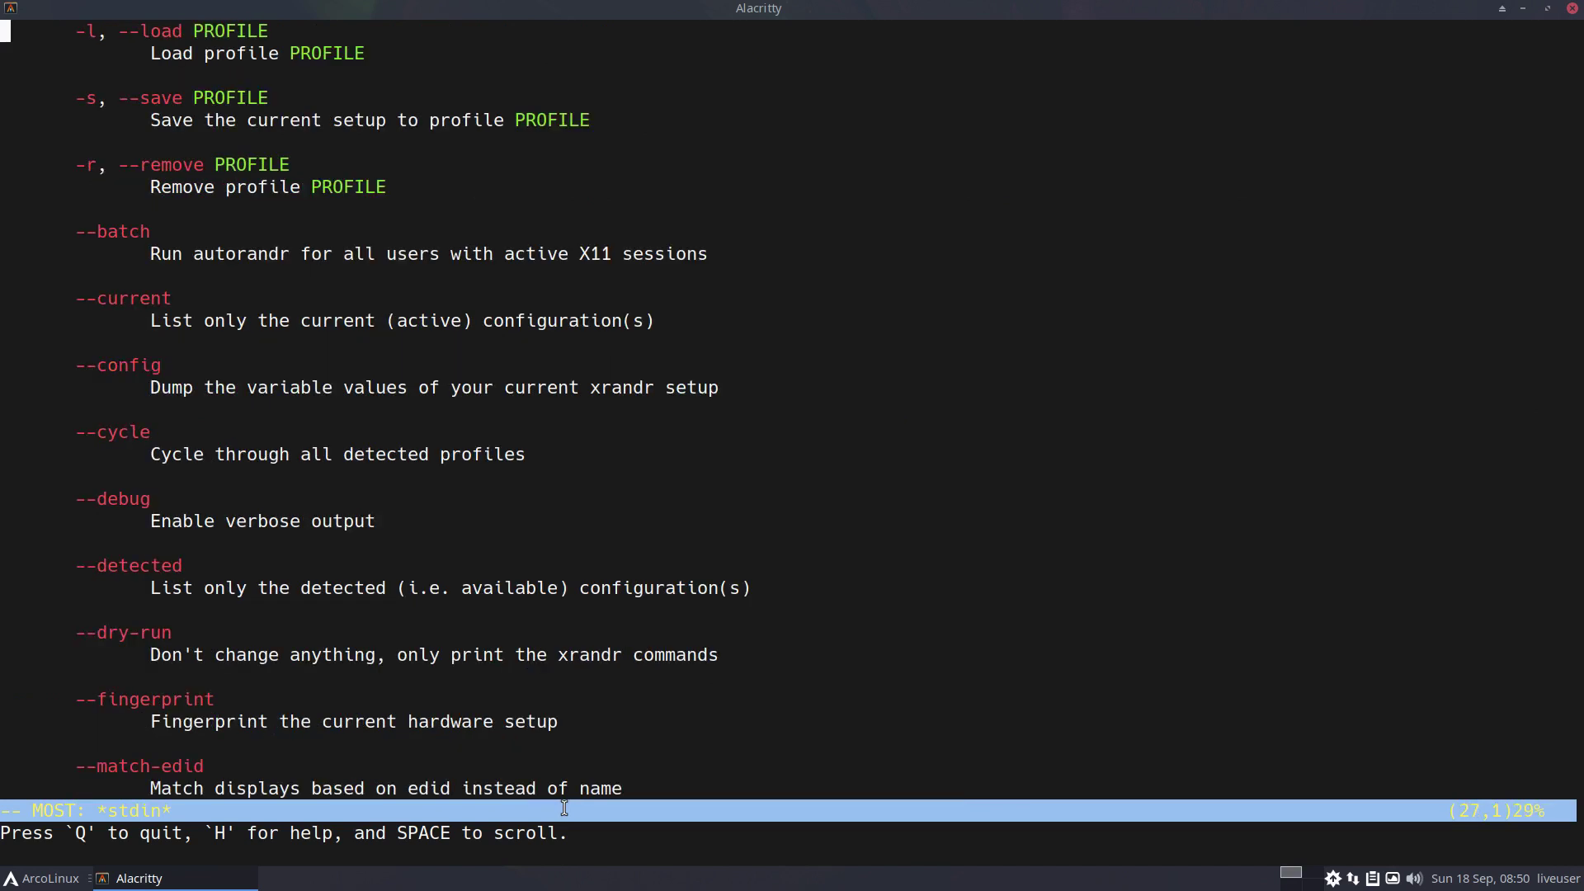
scroll(565, 807, "up", 9)
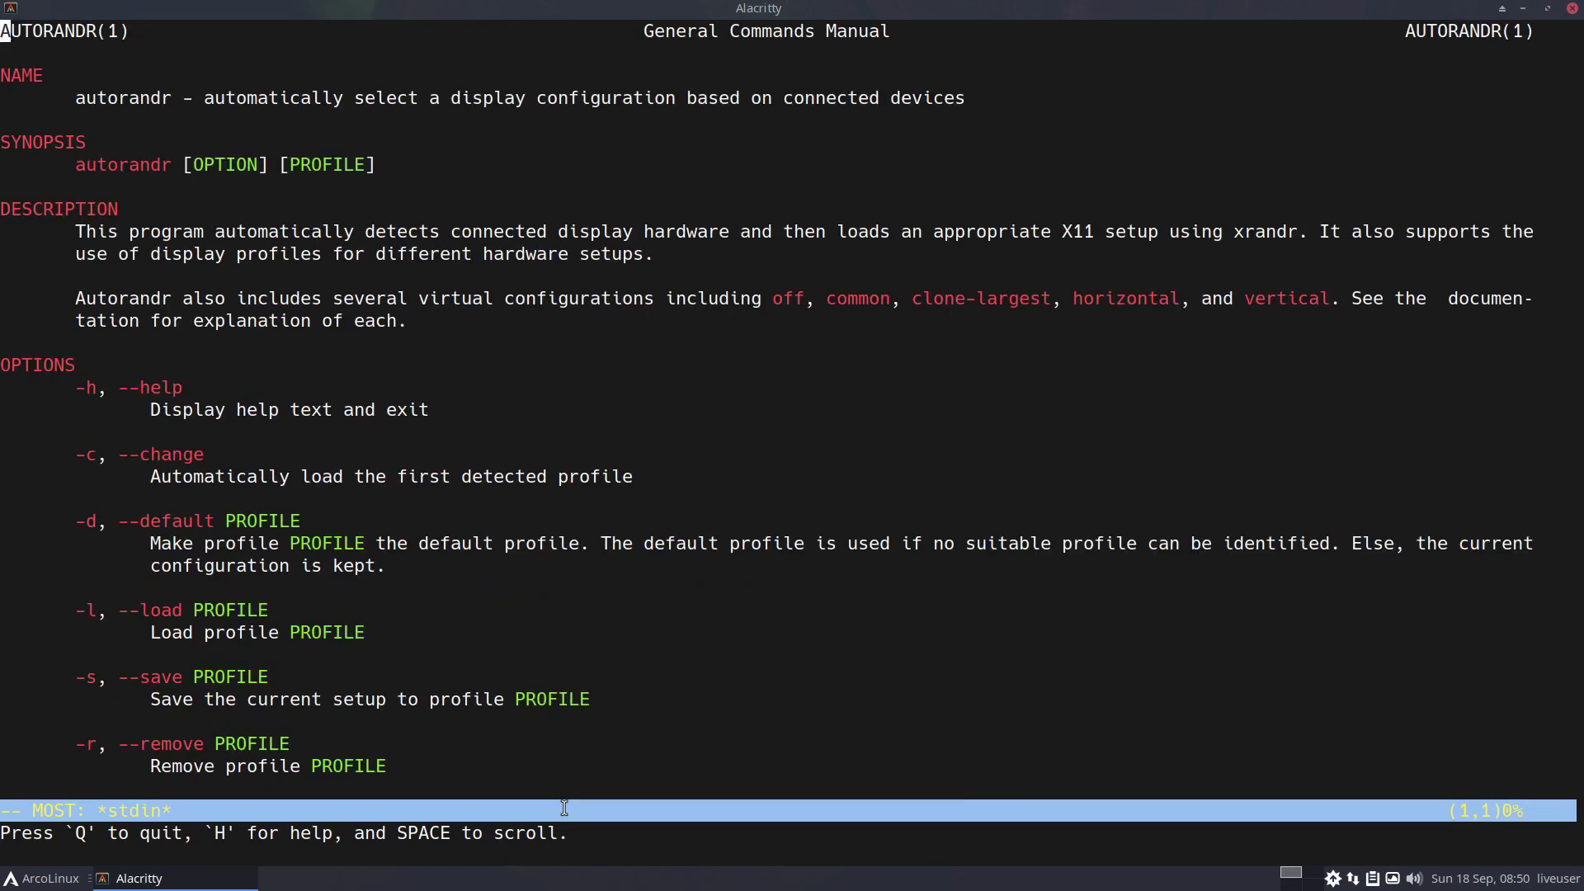
scroll(564, 807, "down", 4)
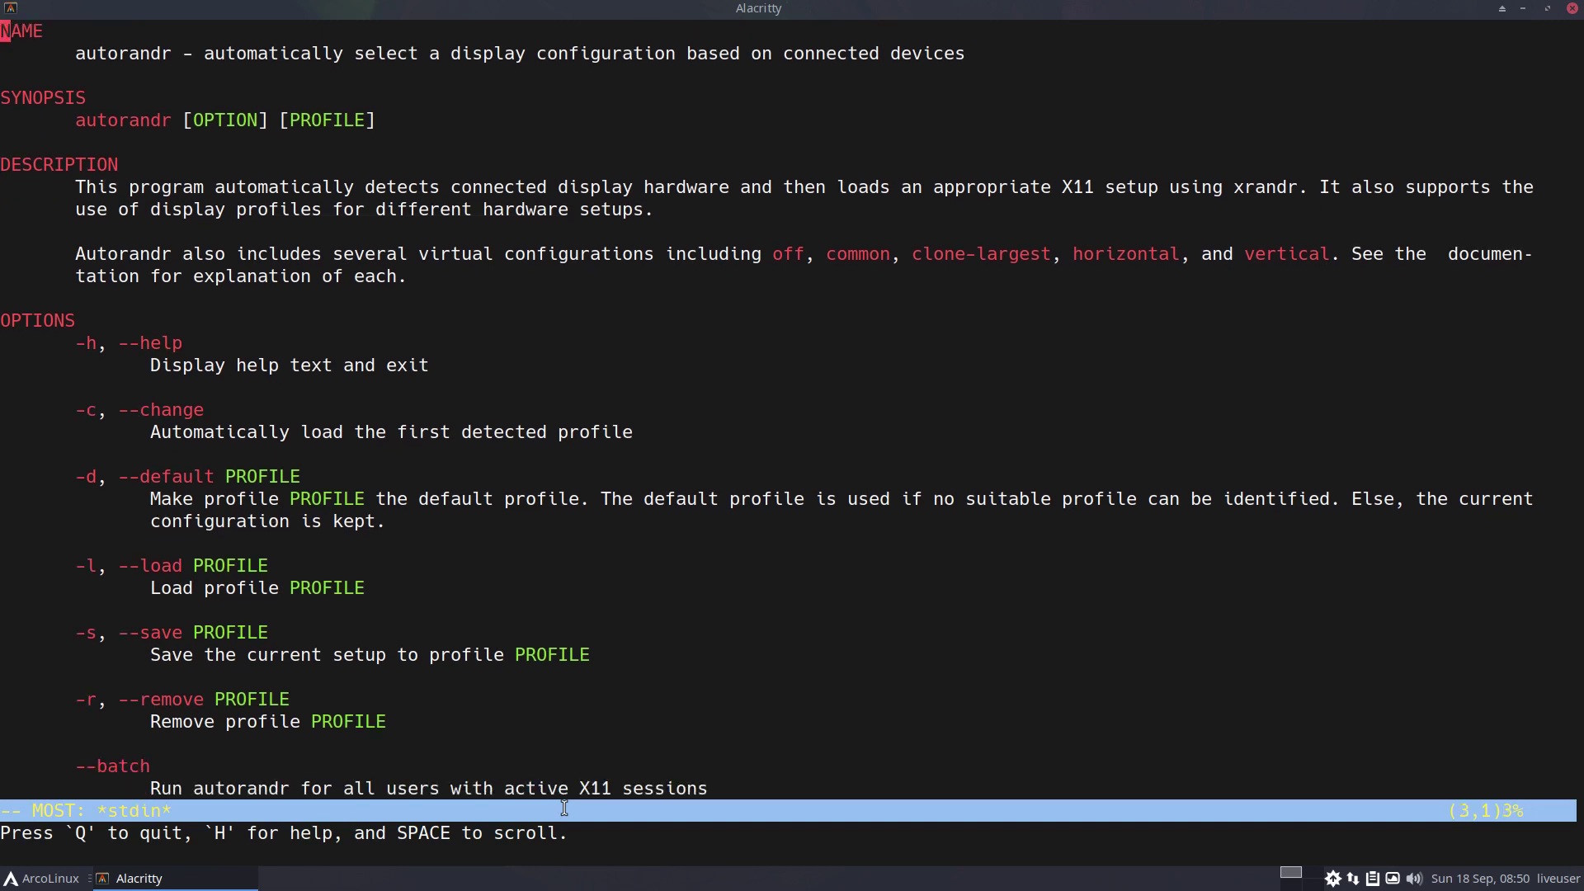
scroll(564, 807, "down", 5)
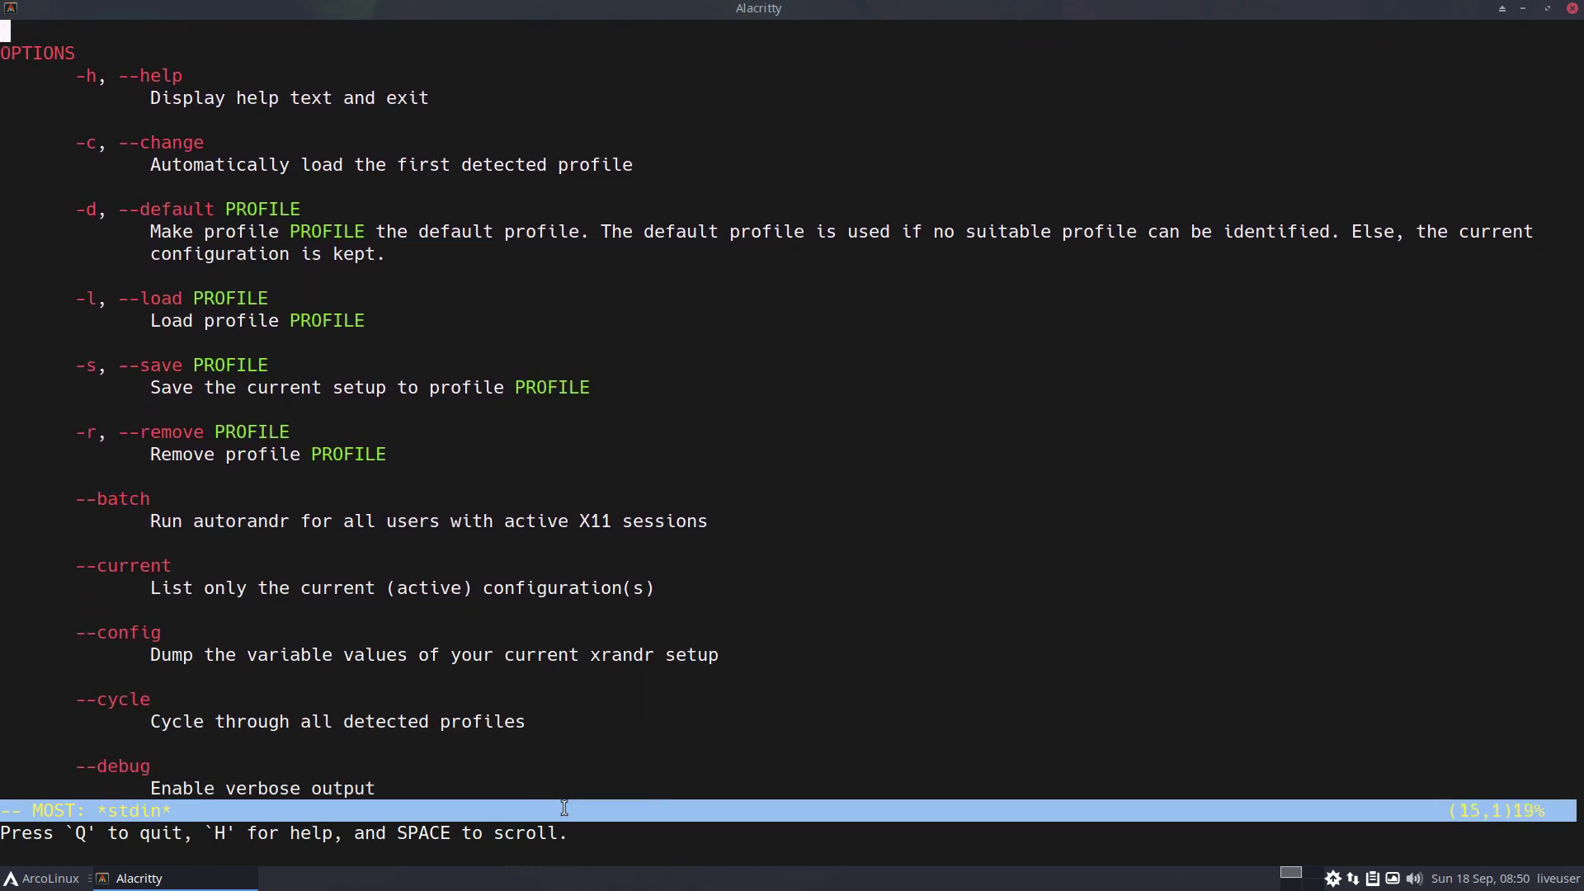
scroll(565, 807, "down", 4)
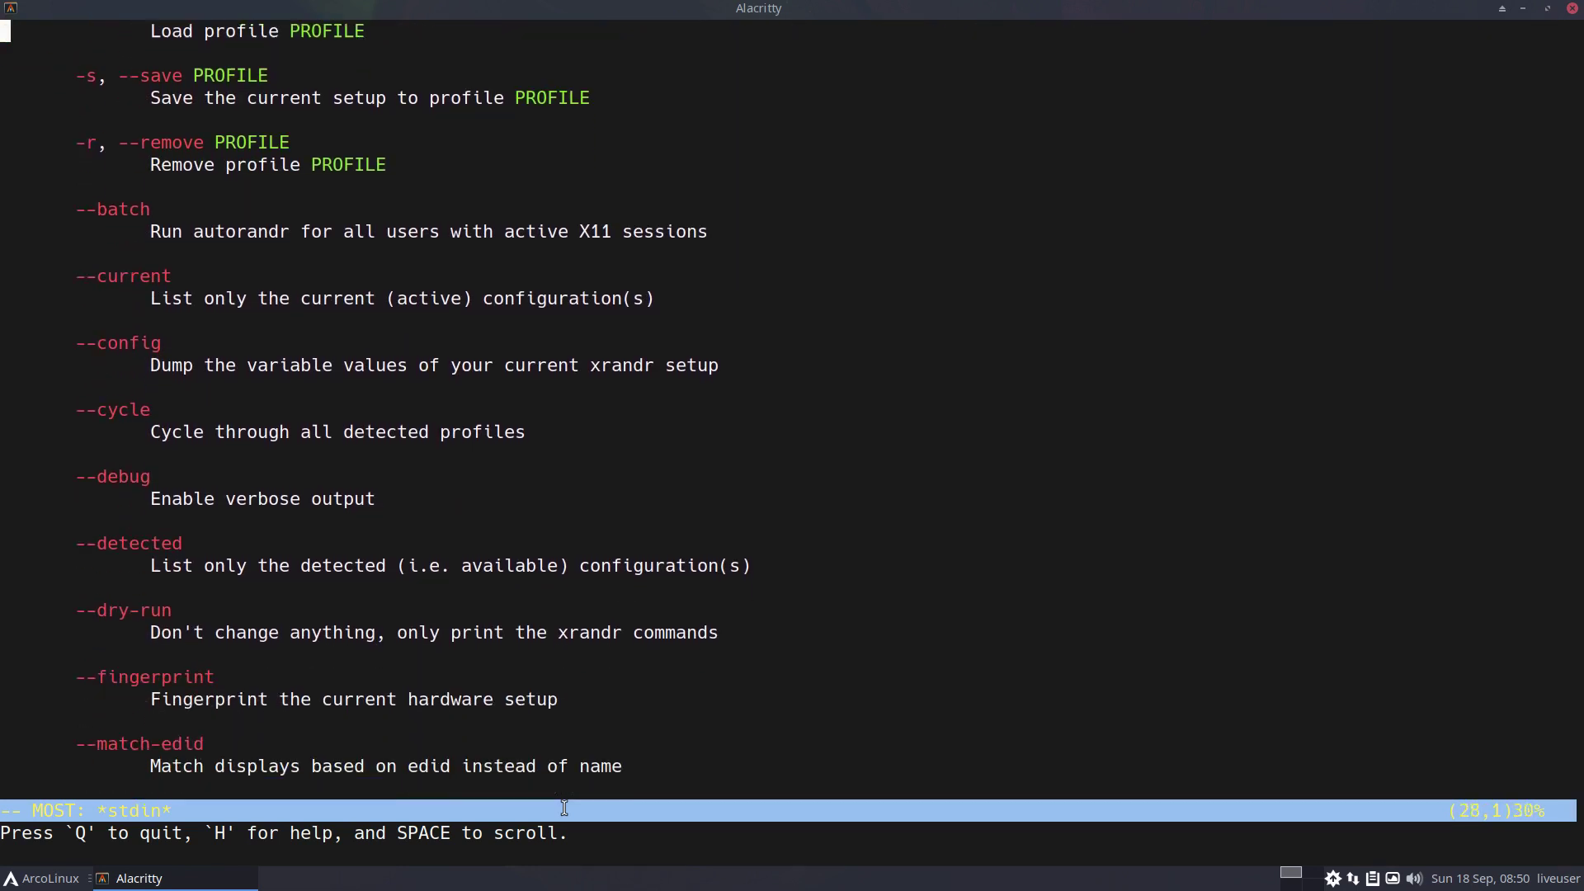
scroll(564, 807, "down", 4)
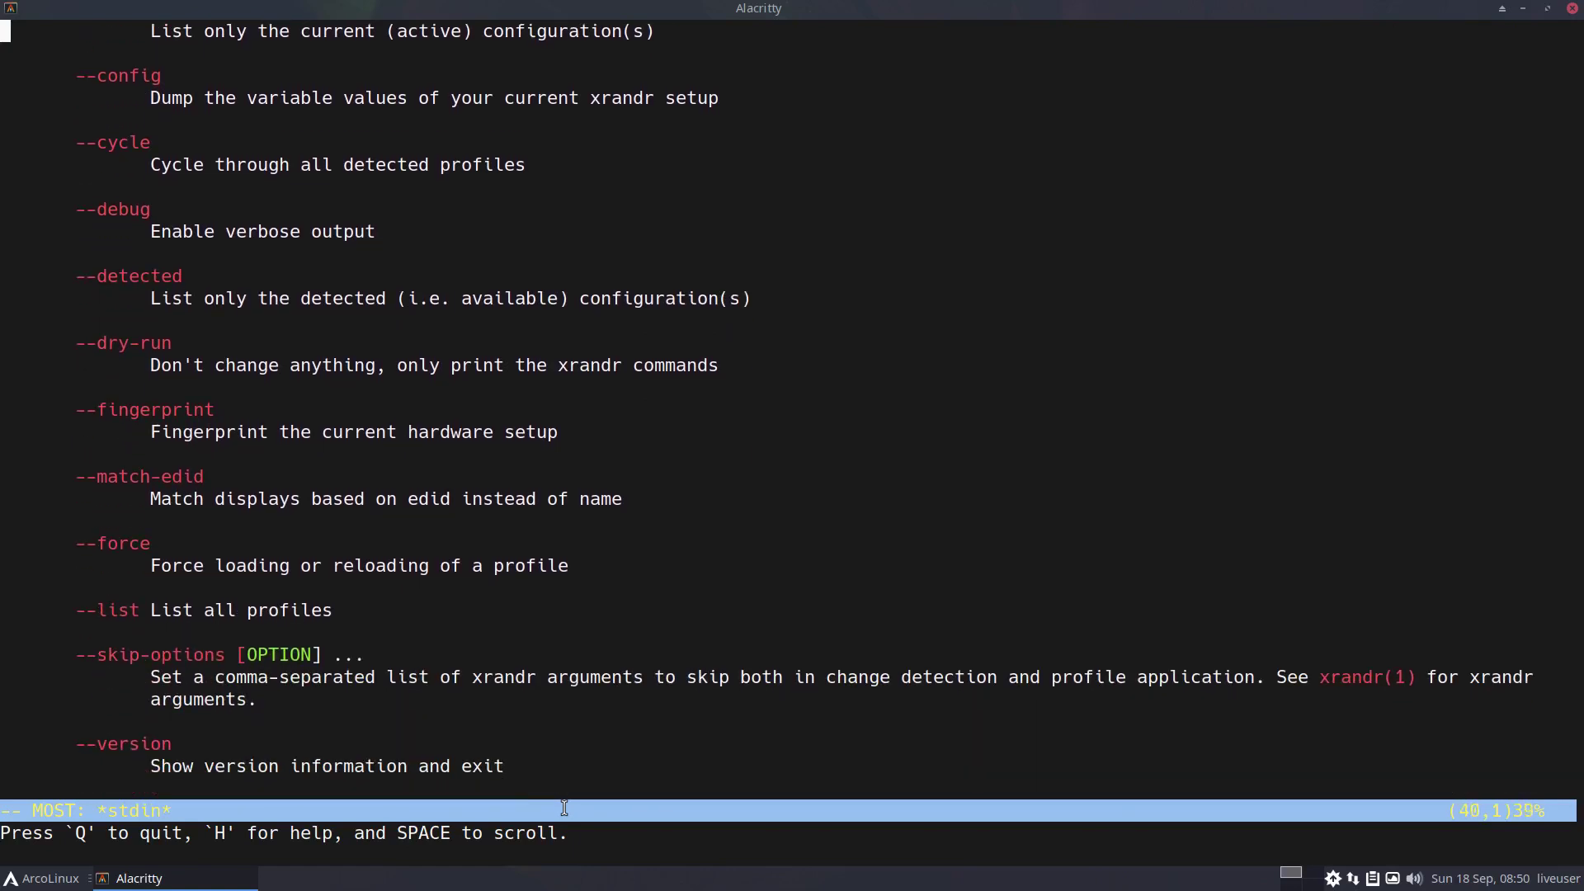
scroll(564, 808, "down", 4)
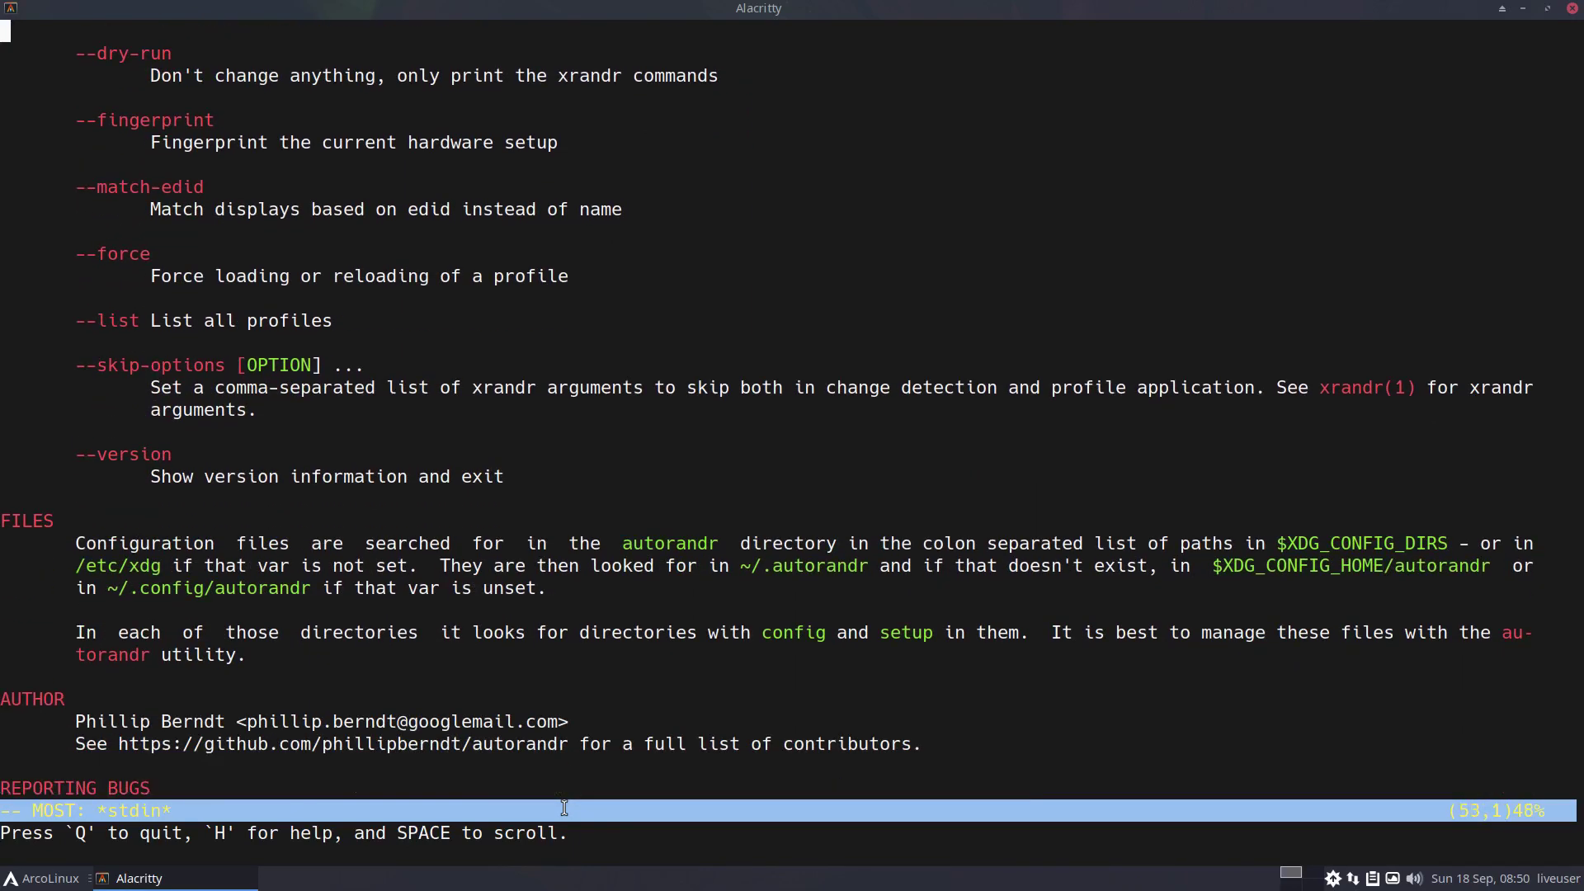
Quit the man page and run autorandr horizontal to switch to the wider layout
type("q")
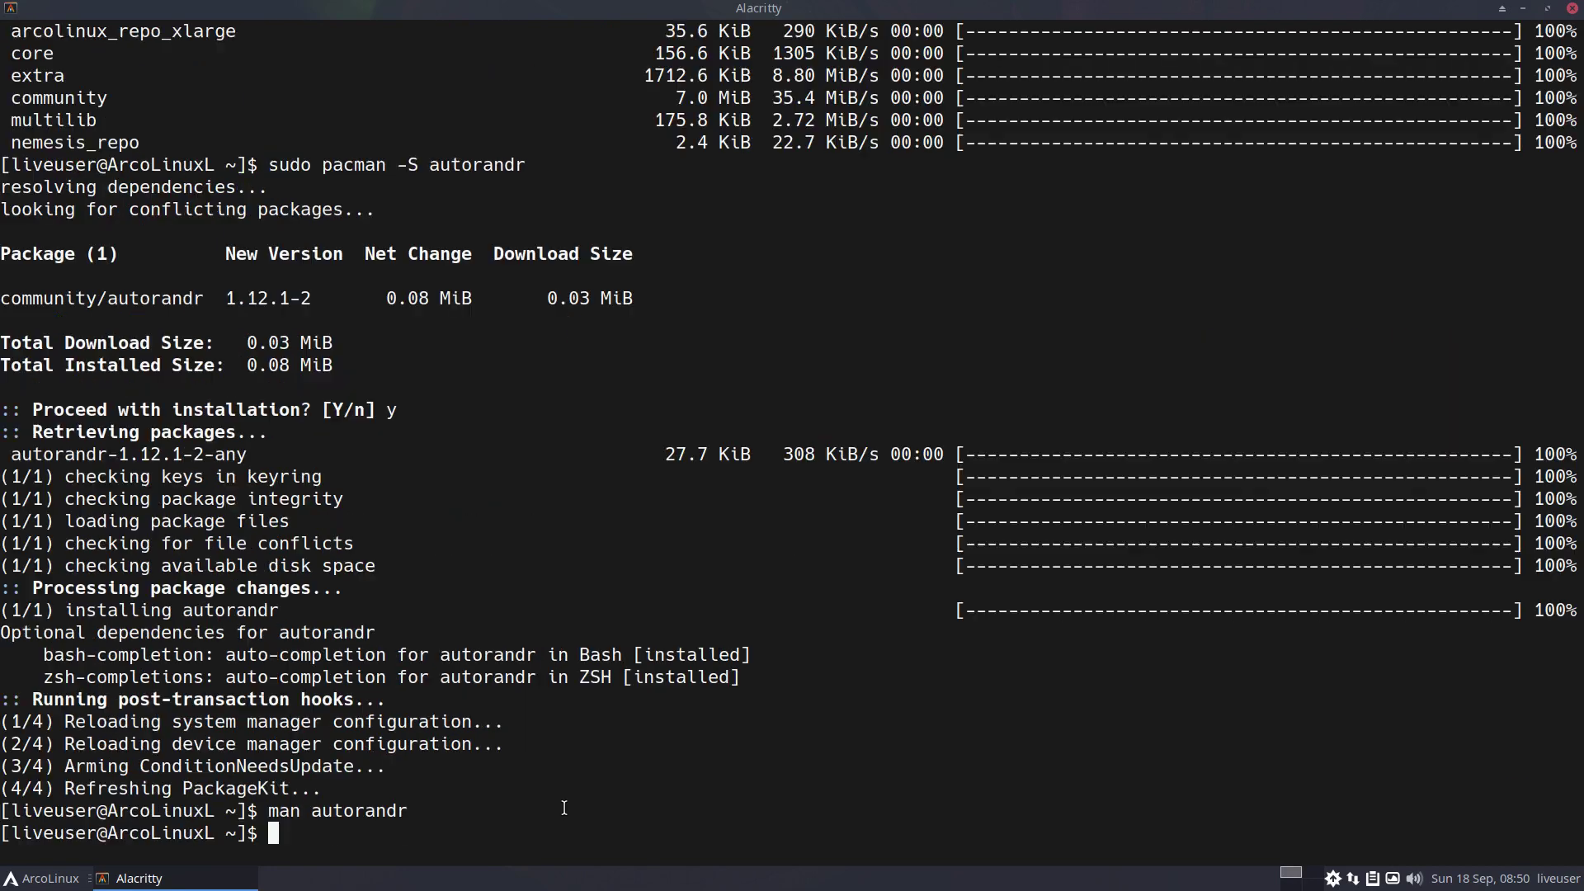
type("autorandr hori")
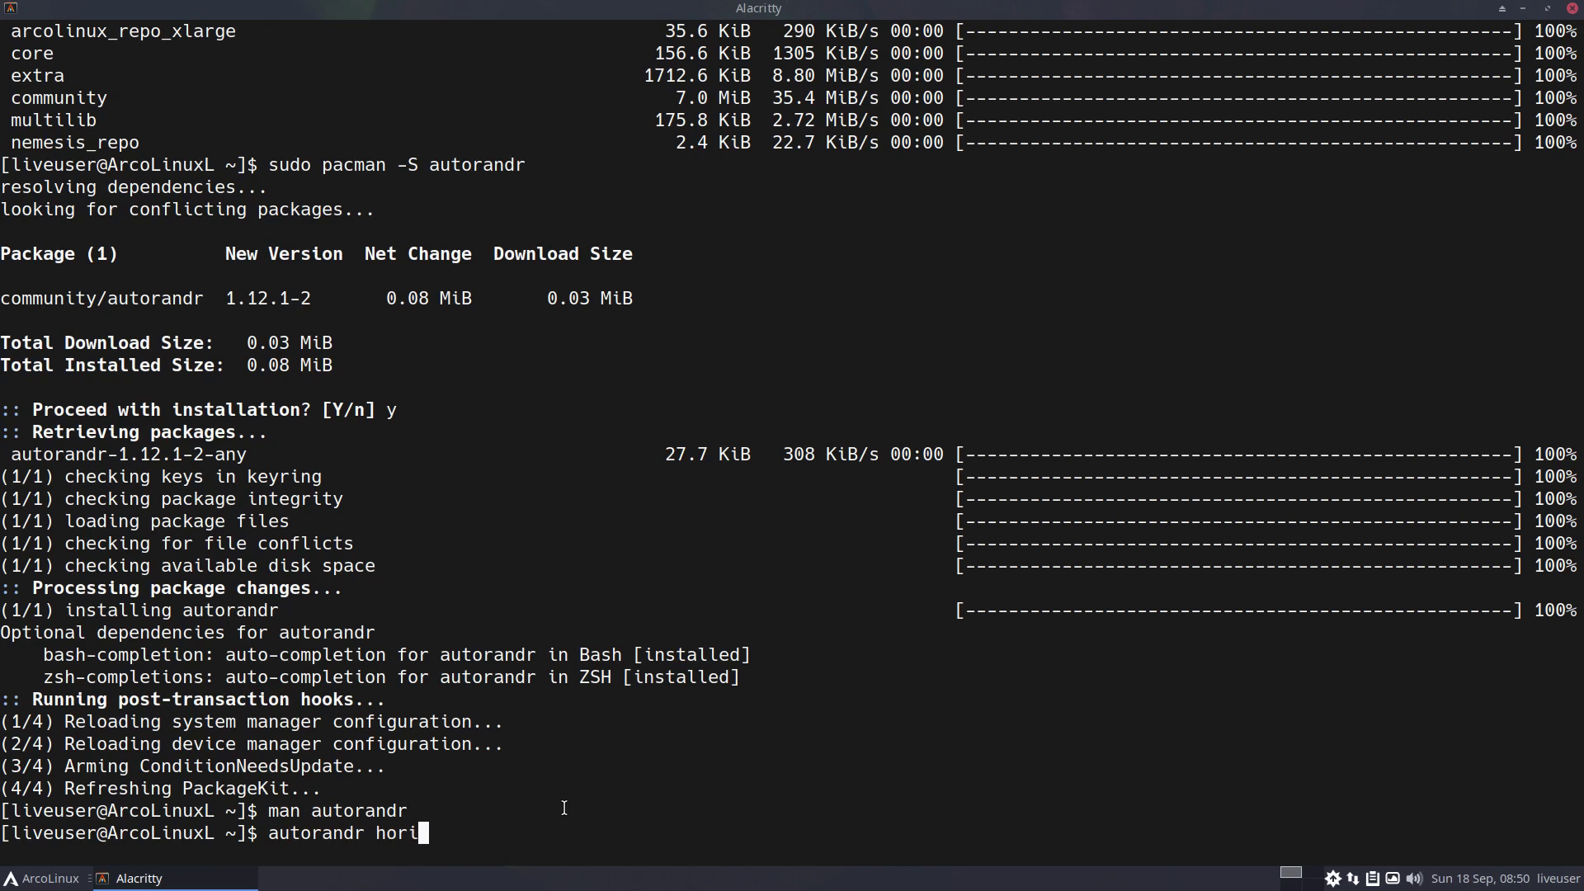
type("zontal")
key("Return")
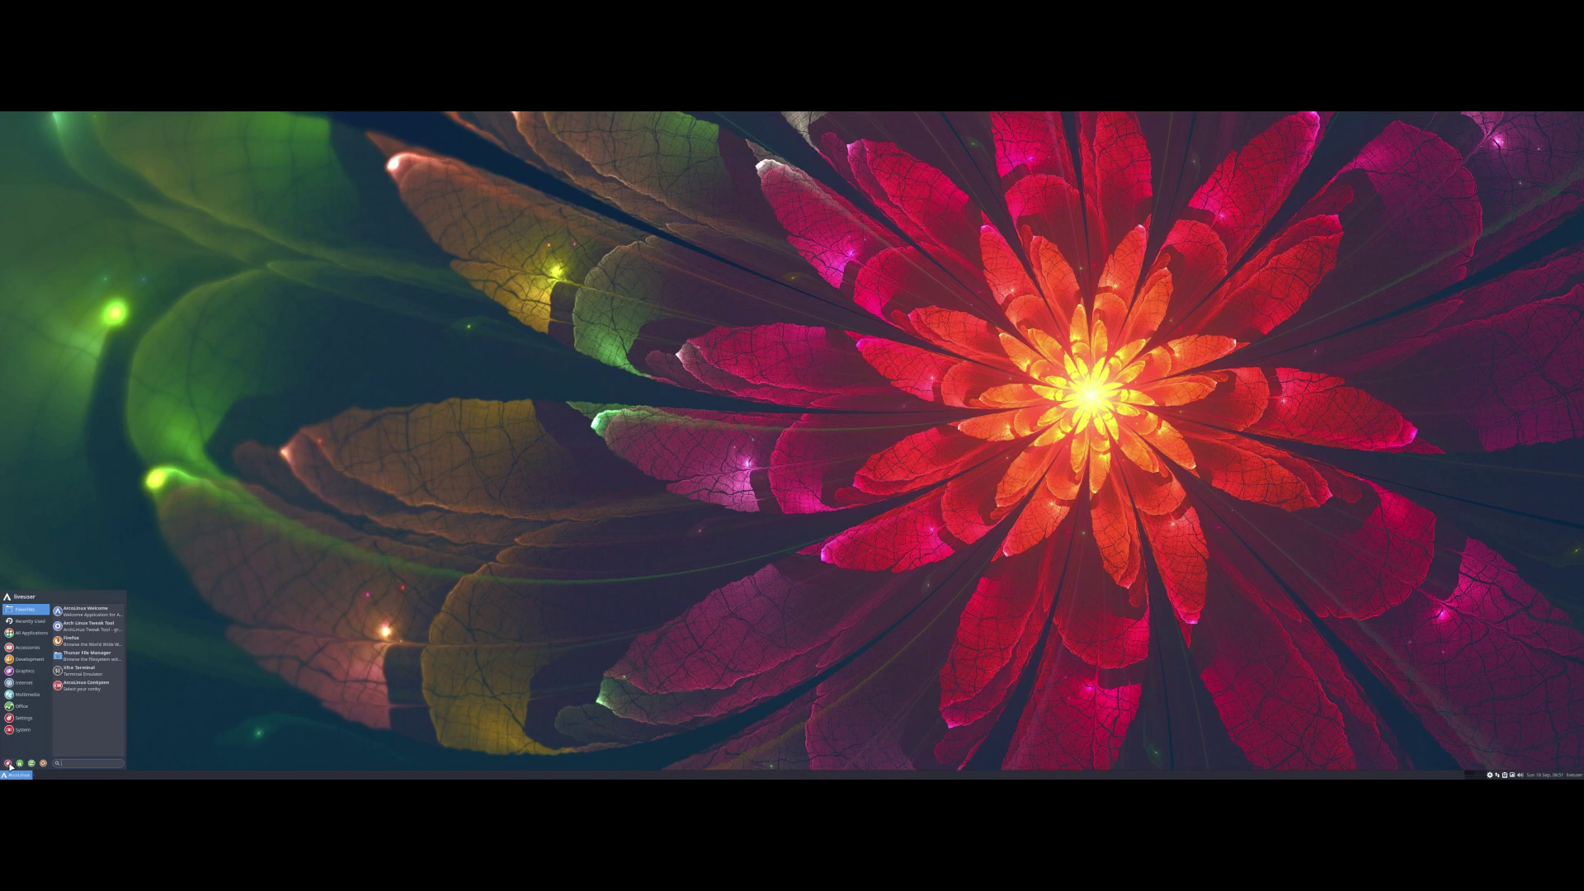
In Settings Manager's Display page, check the 5120x2160 resolution list without changing it
left_click(8, 762)
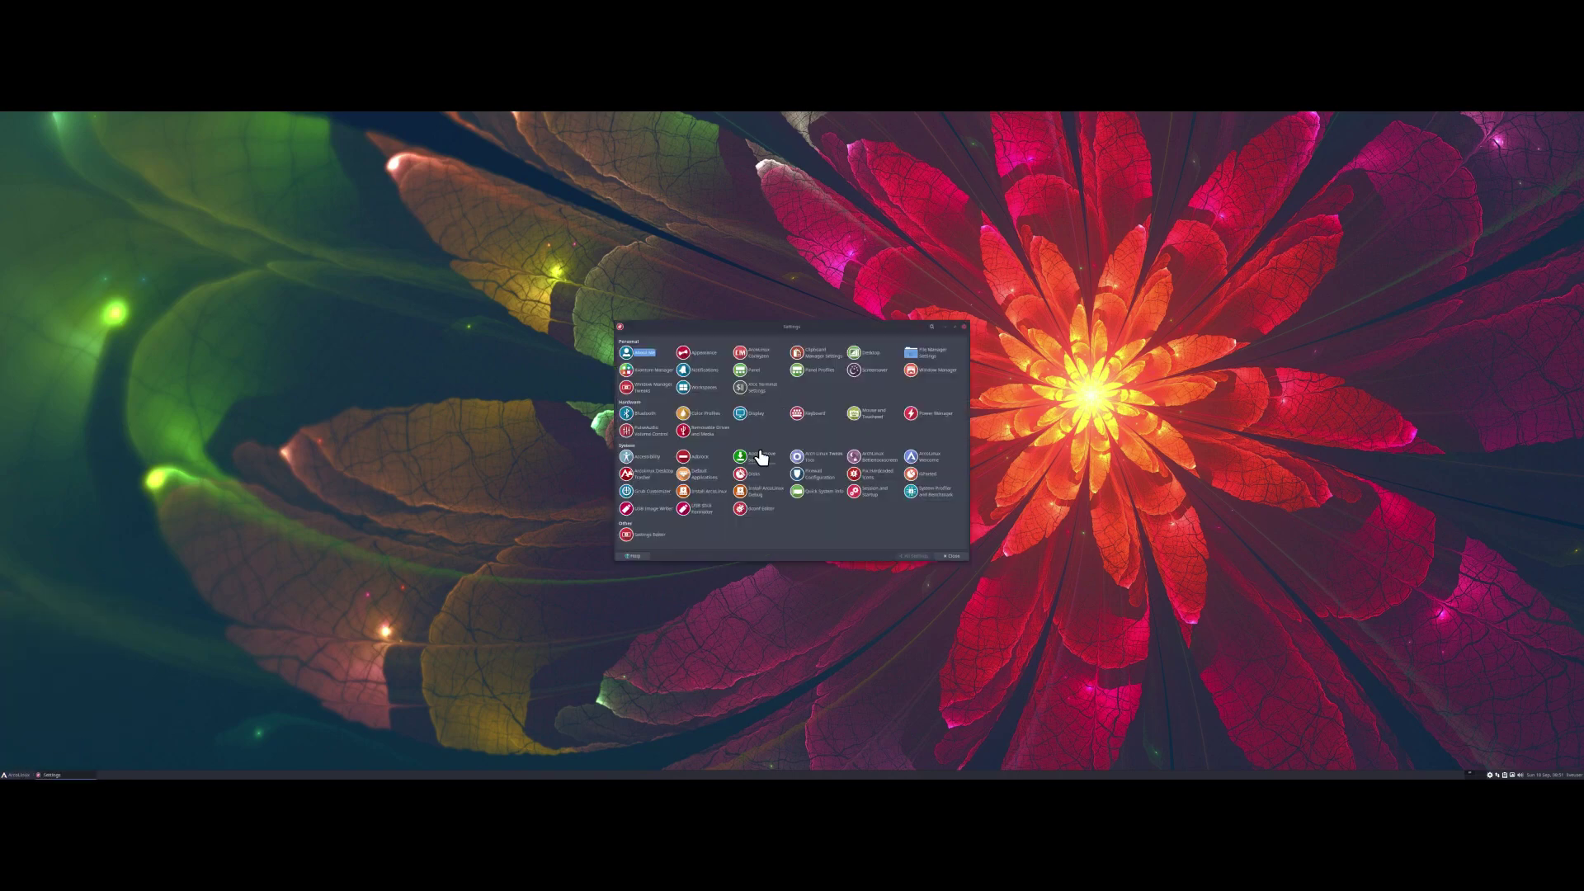
left_click(756, 415)
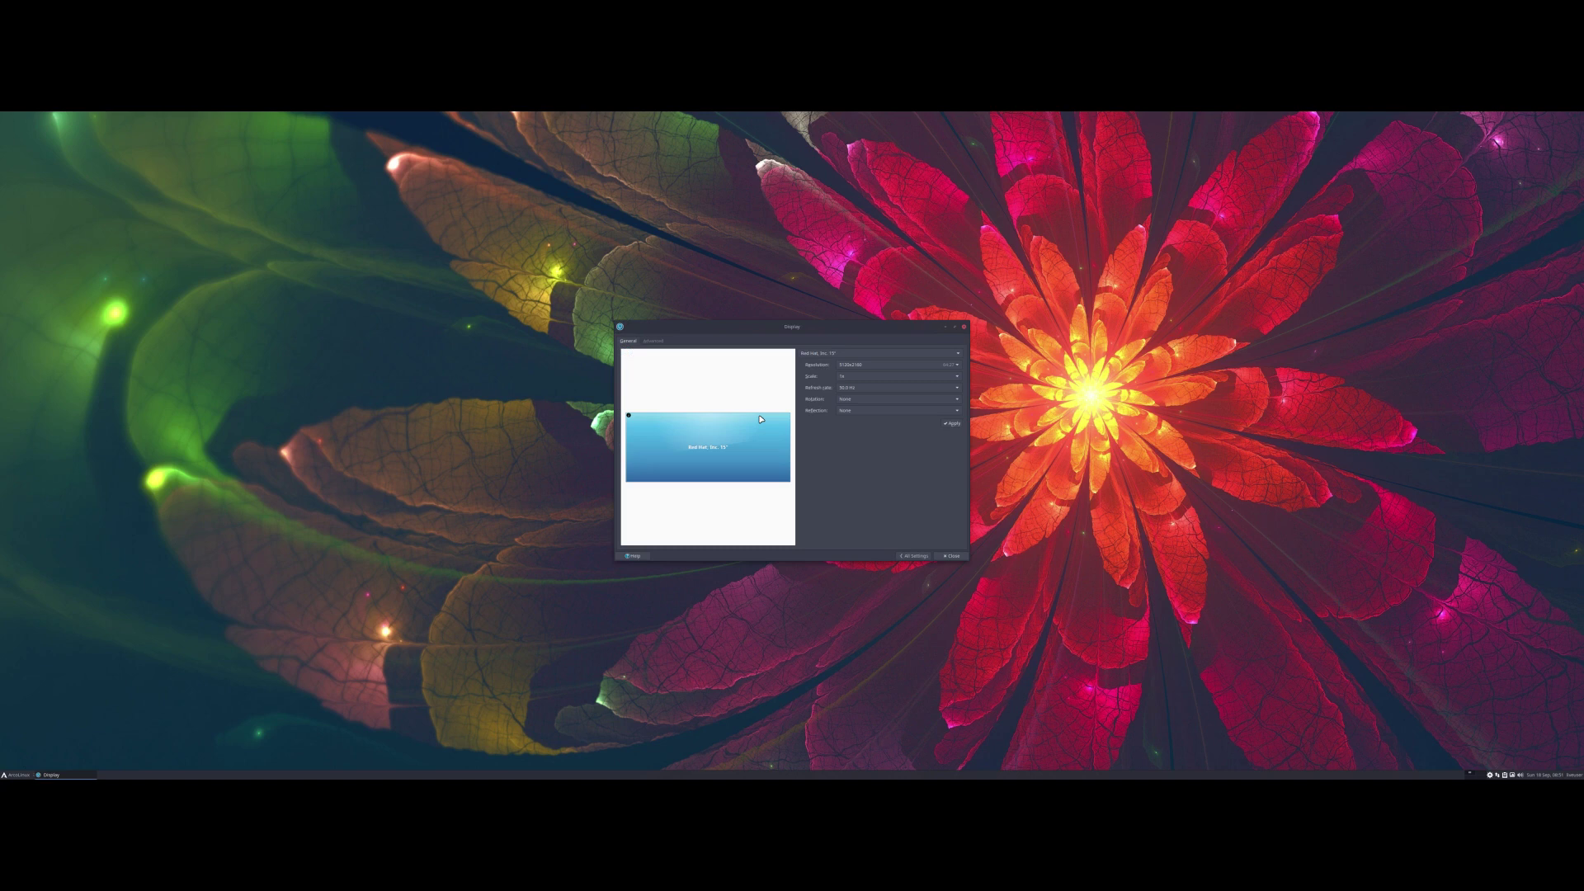
left_click(880, 366)
left_click(880, 372)
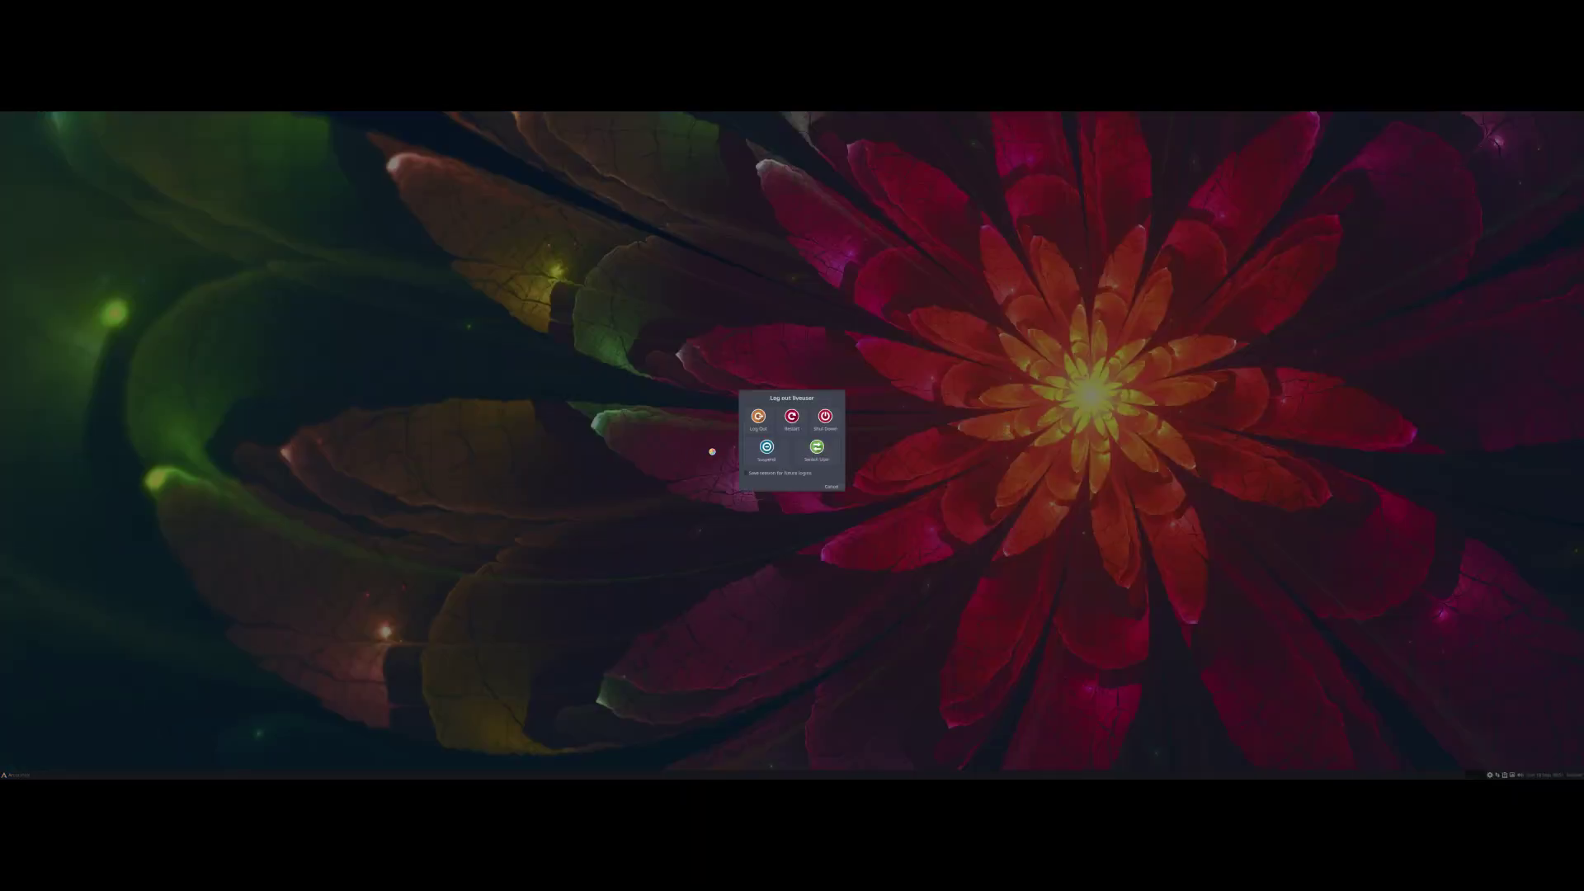
Shut down the ArcoLinux guest, then pause the ArcoLinuxL VM from the console toolbar
left_click(838, 423)
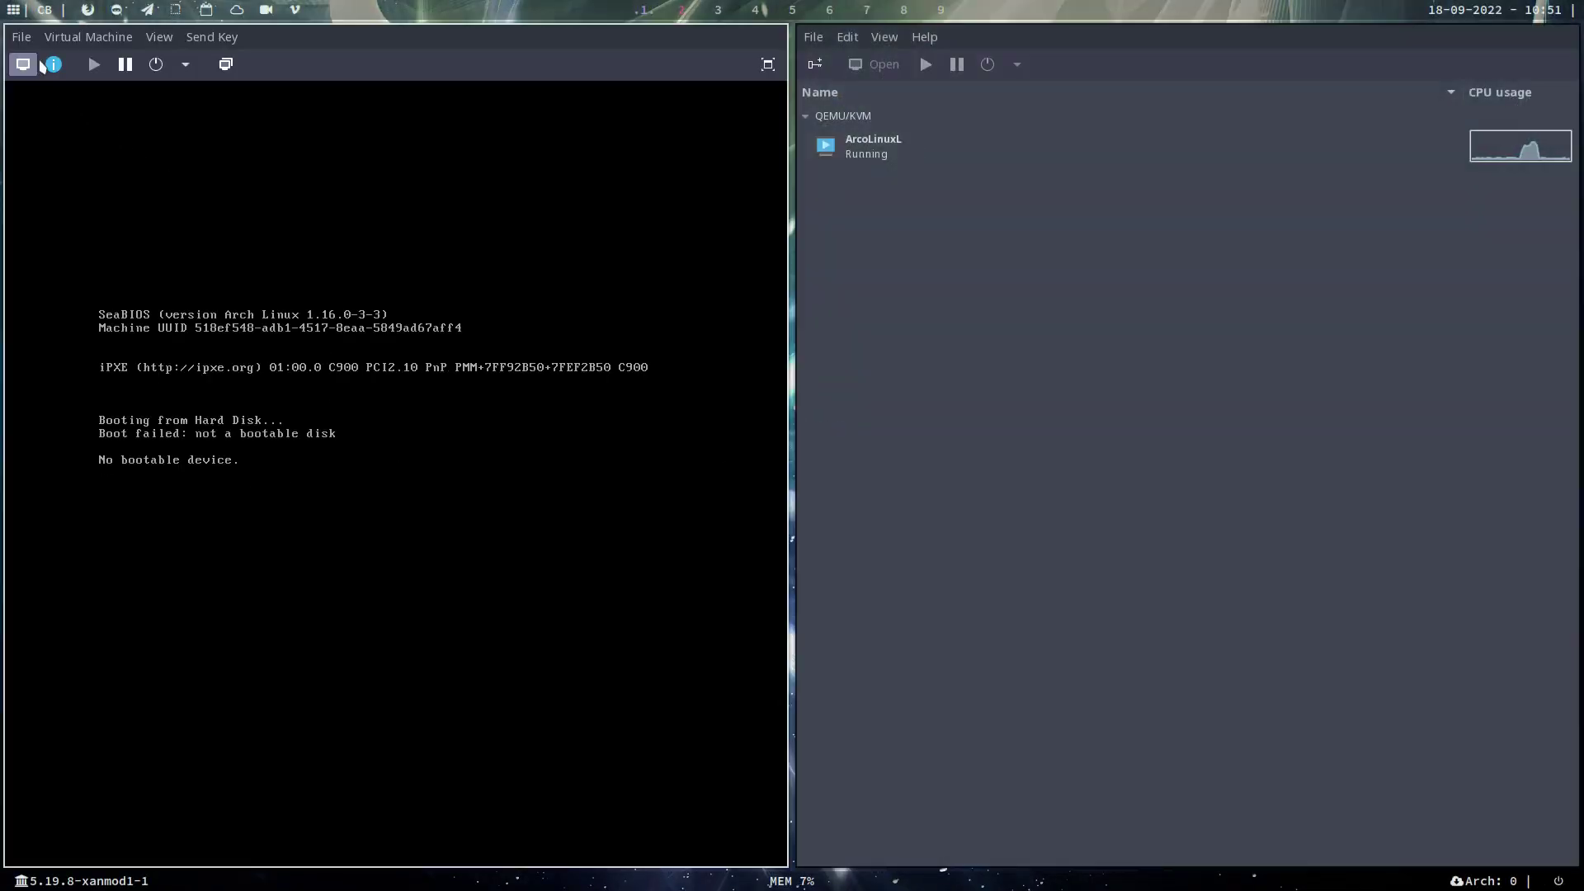
left_click(130, 65)
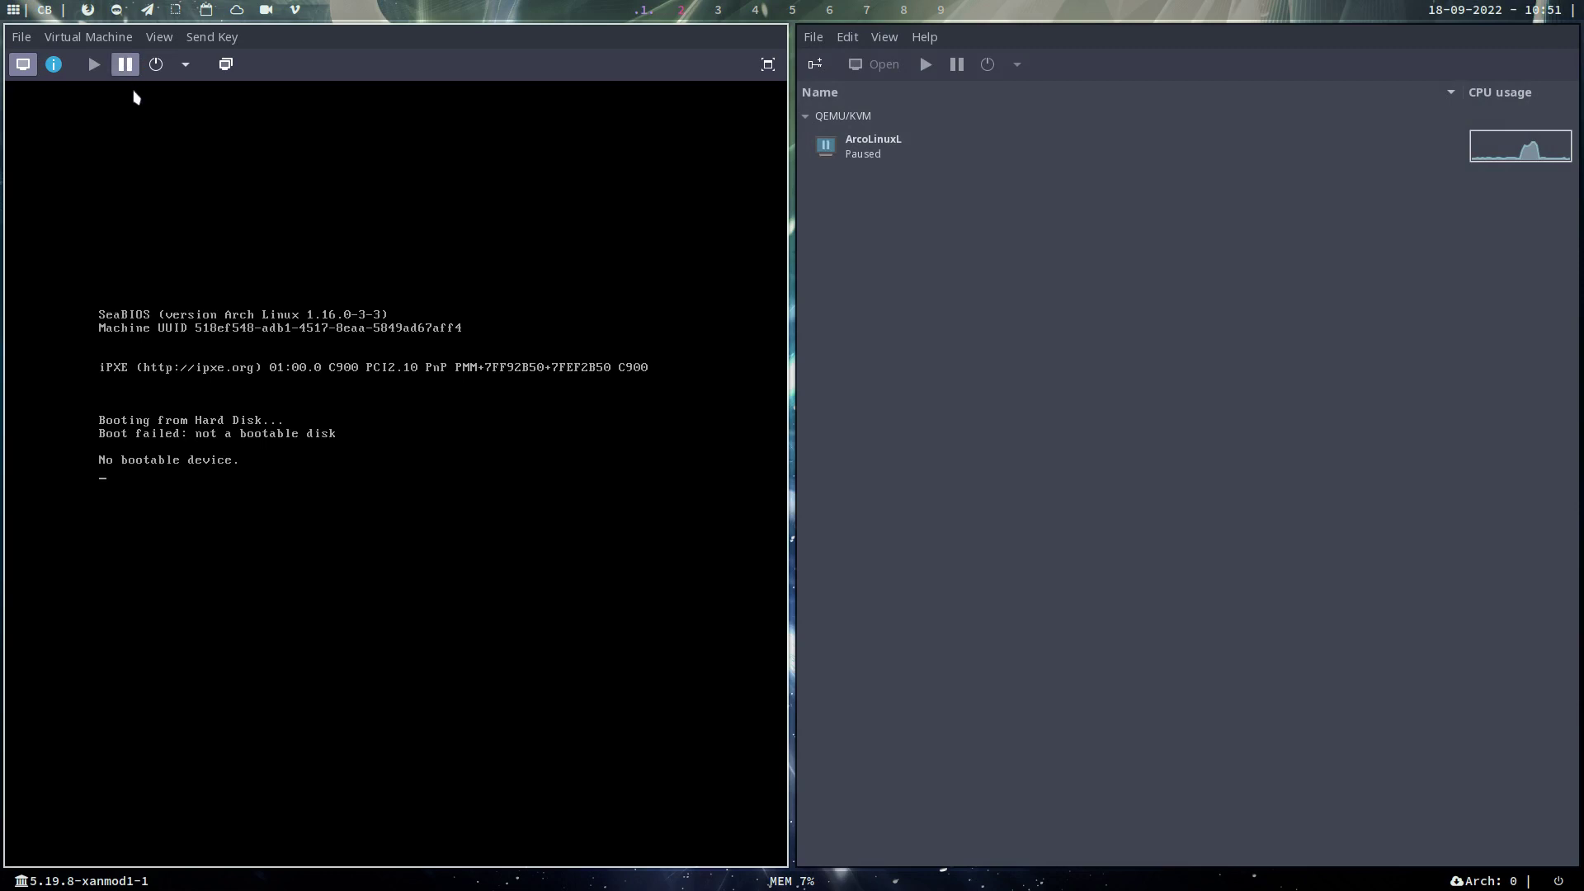